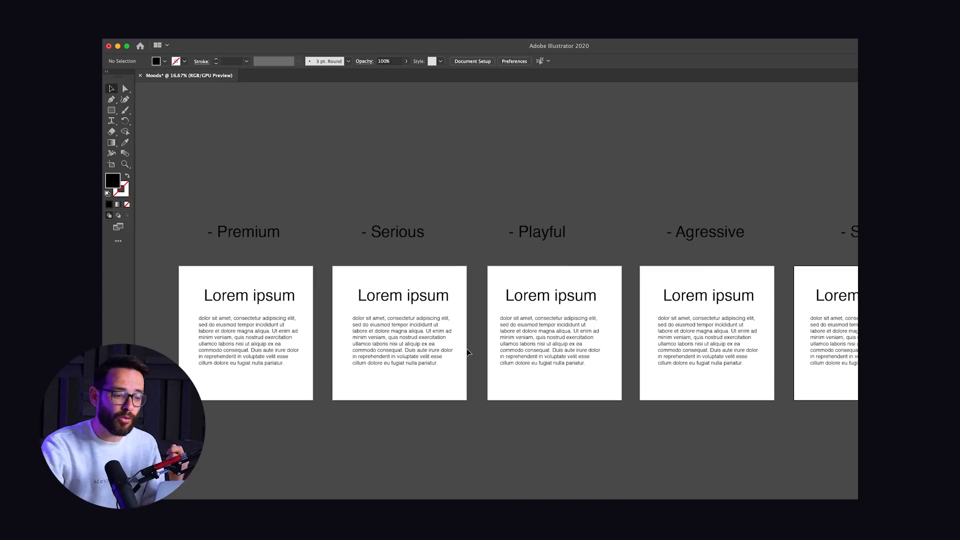
Step: Preview the Helvetica font styles on the Premium card's heading and keep it at Regular
{"action": "scroll", "coordinate": [468, 353], "scroll_direction": "left", "scroll_amount": 5}
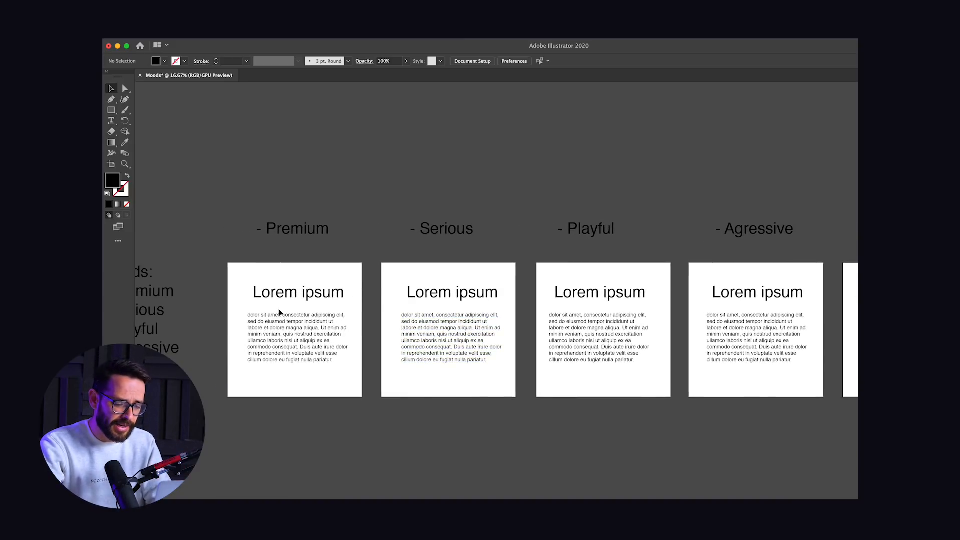
{"action": "key", "text": "super+equal"}
{"action": "key", "text": "super+equal"}
{"action": "scroll", "coordinate": [278, 309], "scroll_direction": "left", "scroll_amount": 2}
{"action": "left_click", "coordinate": [252, 309]}
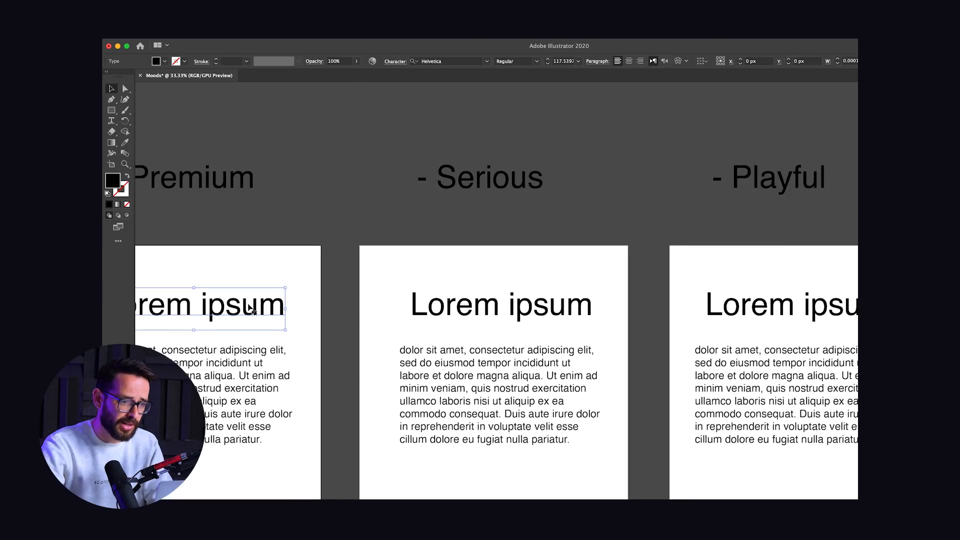
{"action": "scroll", "coordinate": [252, 310], "scroll_direction": "left", "scroll_amount": 10}
{"action": "scroll", "coordinate": [252, 310], "scroll_direction": "down", "scroll_amount": 2}
{"action": "left_click", "coordinate": [536, 60]}
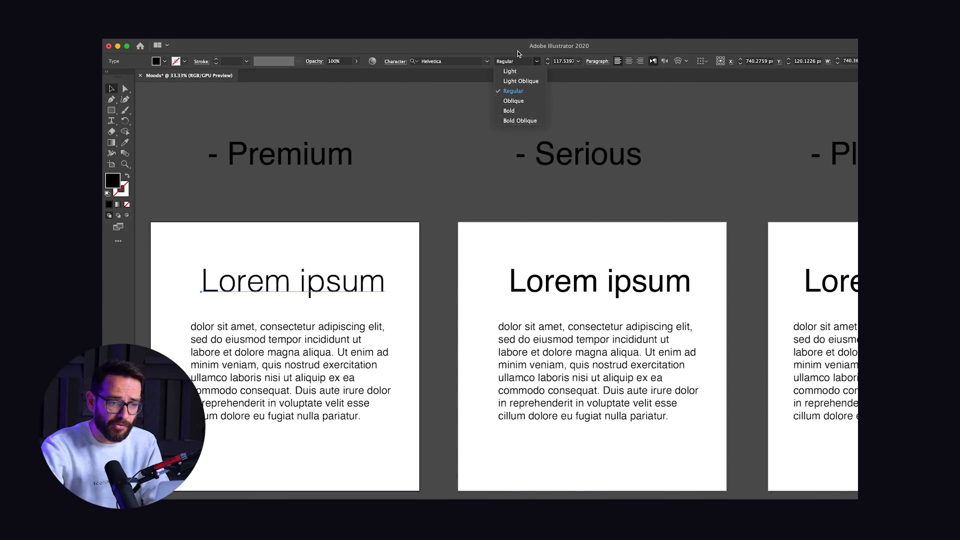
{"action": "left_click", "coordinate": [517, 92]}
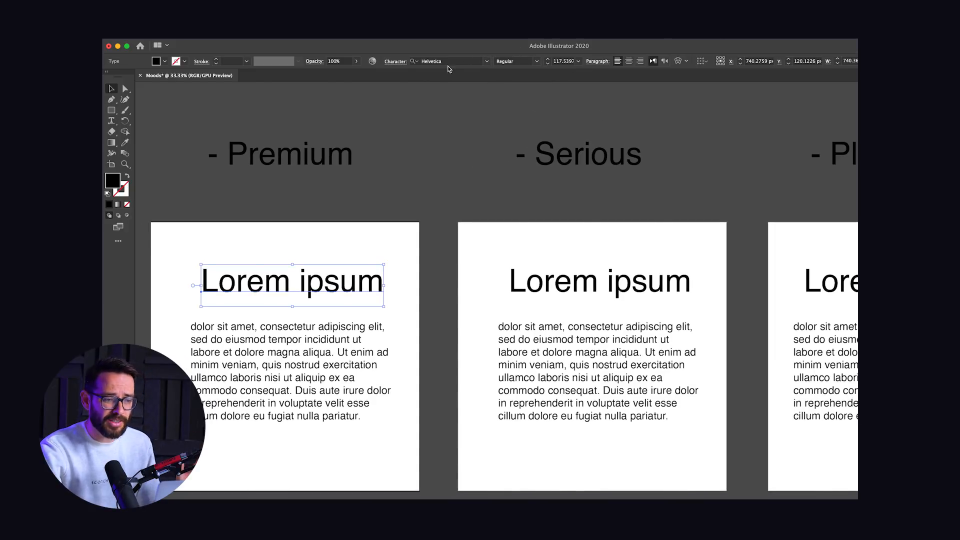
Step: Move the Premium card's paragraph and its heading lower on the card, leaving more space between them
{"action": "scroll", "coordinate": [469, 187], "scroll_direction": "left", "scroll_amount": 2}
{"action": "scroll", "coordinate": [469, 188], "scroll_direction": "down", "scroll_amount": 2}
{"action": "left_click", "coordinate": [469, 188]}
{"action": "scroll", "coordinate": [469, 188], "scroll_direction": "left", "scroll_amount": 5}
{"action": "scroll", "coordinate": [469, 188], "scroll_direction": "down", "scroll_amount": 2}
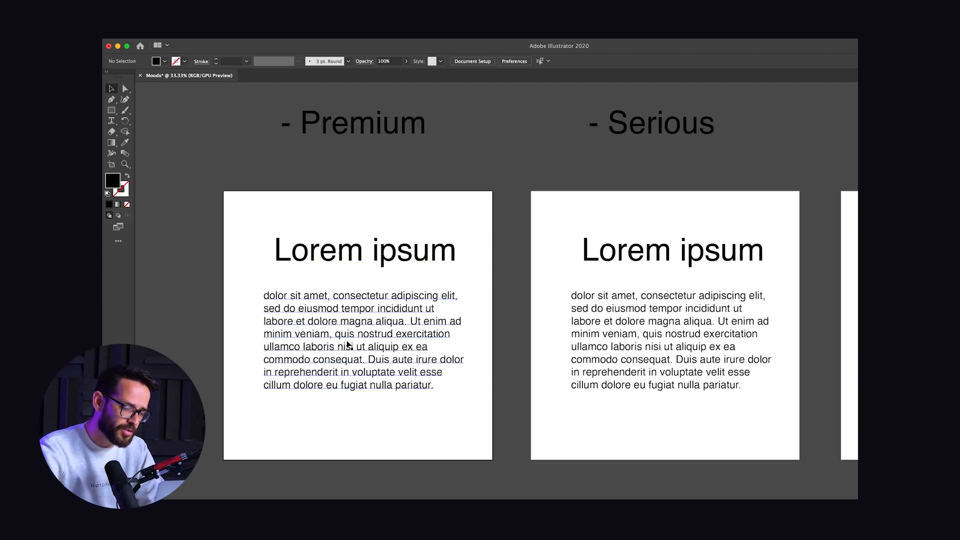
{"action": "left_click_drag", "start_coordinate": [358, 292], "coordinate": [351, 337]}
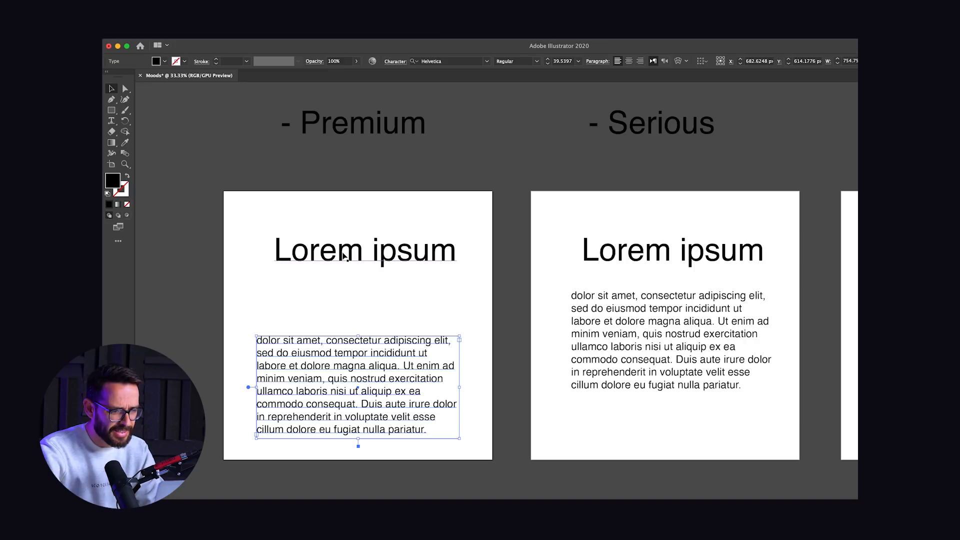
{"action": "left_click_drag", "start_coordinate": [341, 265], "coordinate": [331, 287]}
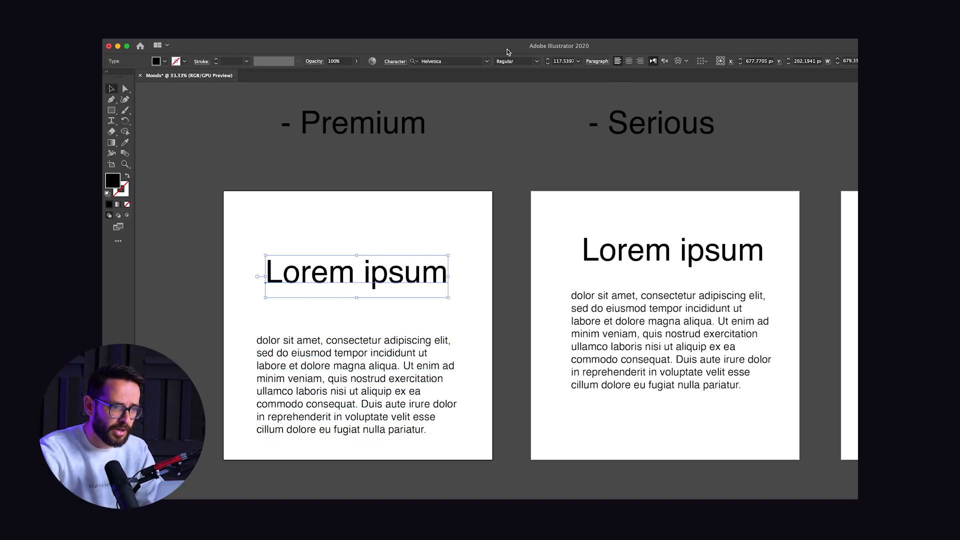
Step: Open the Paragraph and Character settings with the Premium card's heading selected
{"action": "left_click", "coordinate": [333, 34]}
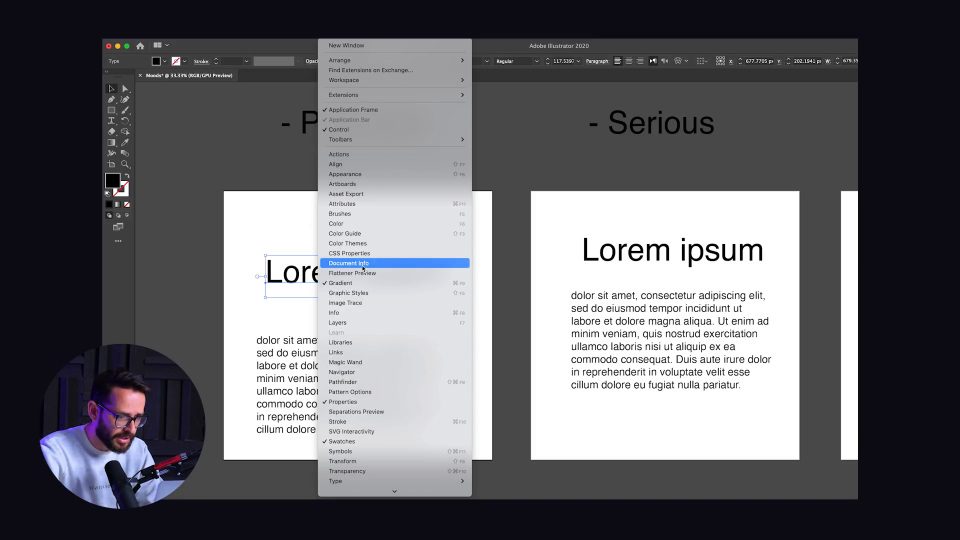
{"action": "scroll", "coordinate": [365, 450], "scroll_direction": "down", "scroll_amount": 3}
{"action": "mouse_move", "coordinate": [367, 446]}
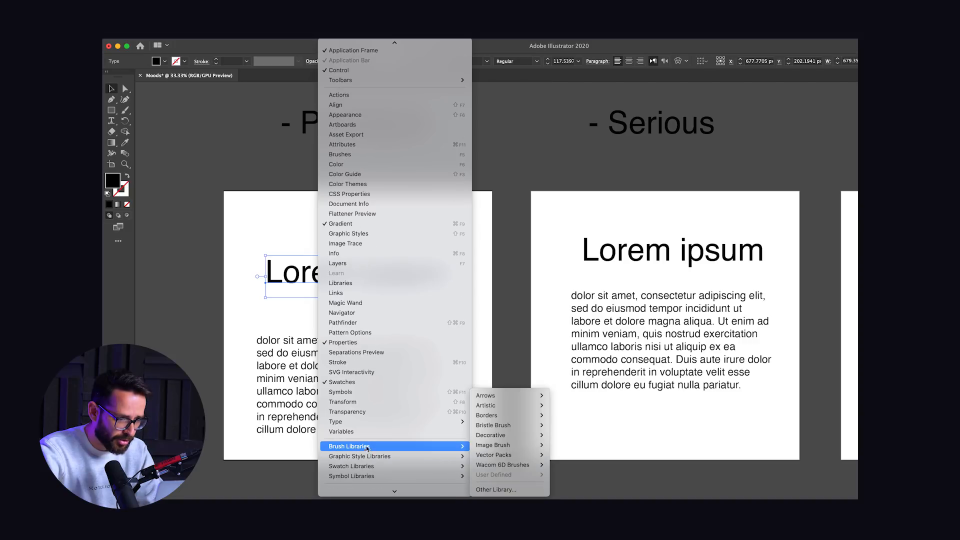
{"action": "mouse_move", "coordinate": [361, 423]}
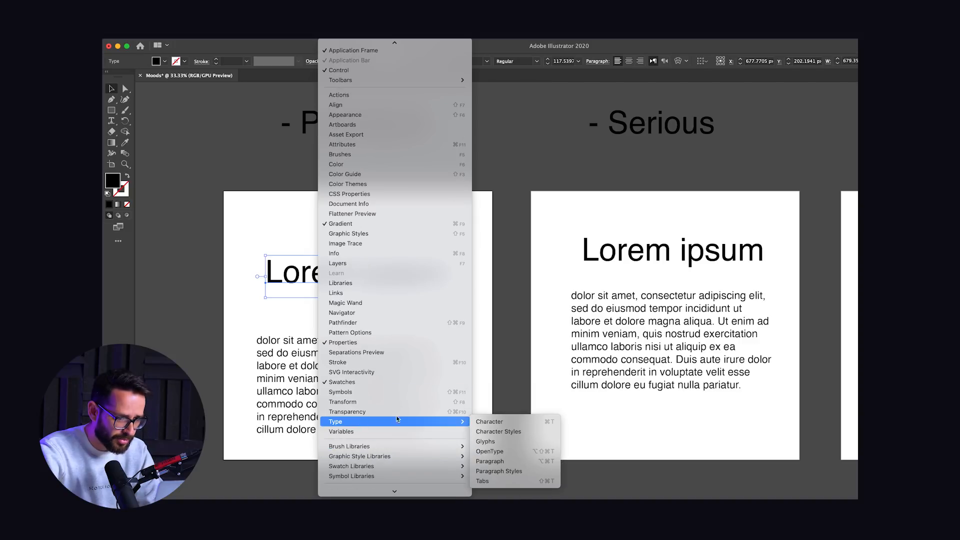
{"action": "left_click", "coordinate": [501, 460]}
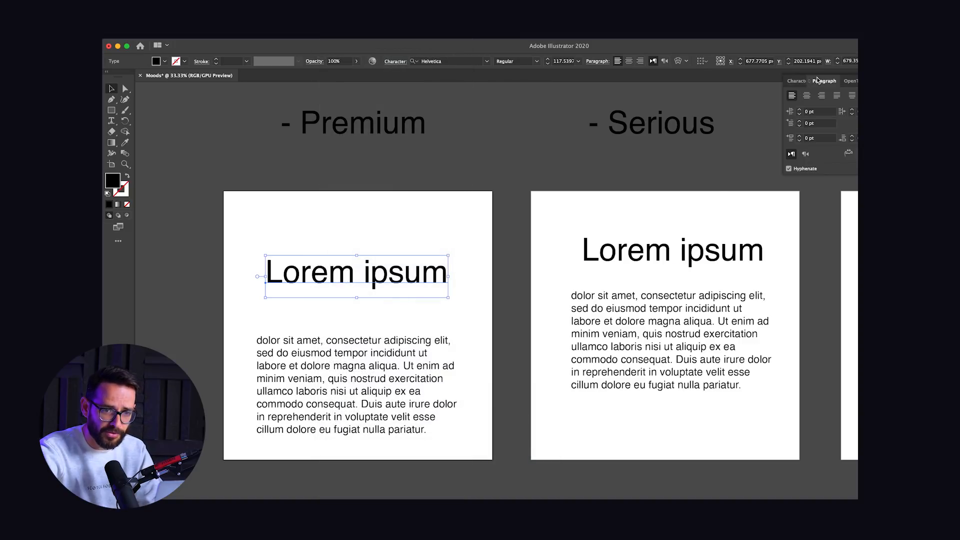
{"action": "left_click", "coordinate": [800, 81]}
Step: Set the Premium heading in all caps and scale it down to about 82 pt, centred above the paragraph
{"action": "left_click_drag", "start_coordinate": [810, 40], "coordinate": [751, 47]}
{"action": "left_click", "coordinate": [741, 185]}
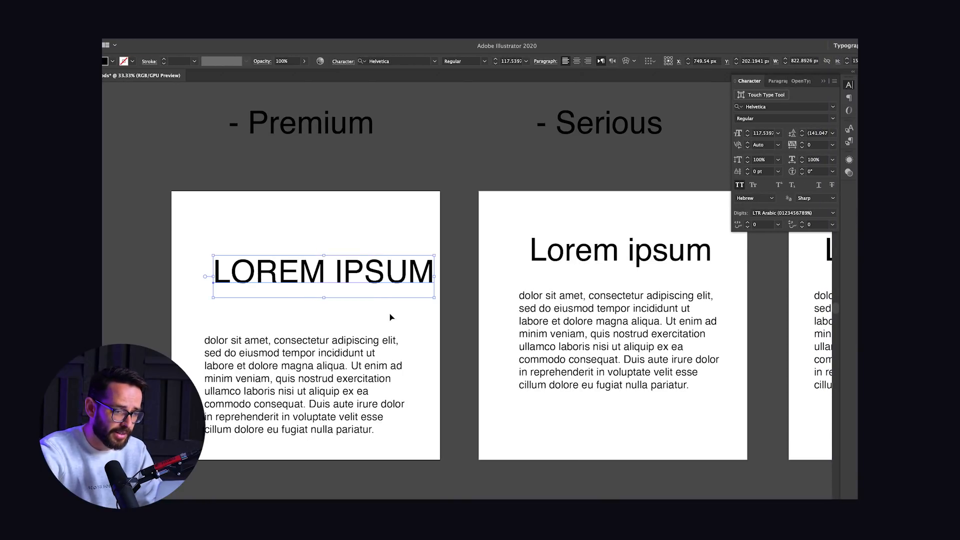
{"action": "left_click_drag", "start_coordinate": [385, 281], "coordinate": [355, 284]}
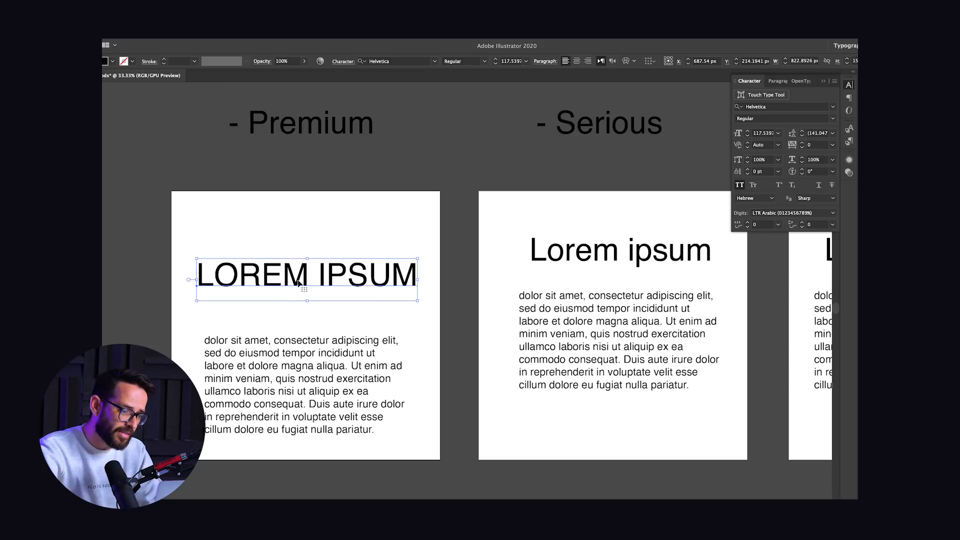
{"action": "left_click_drag", "start_coordinate": [417, 300], "coordinate": [385, 295]}
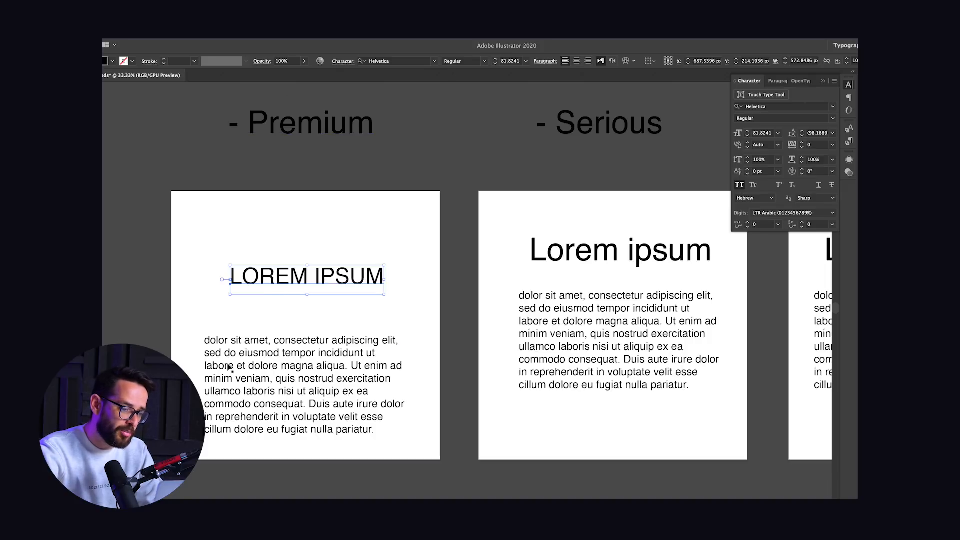
Step: Reduce the Premium card's paragraph text to about 25.5 pt and narrow its text frame to about 695 px
{"action": "left_click", "coordinate": [253, 373]}
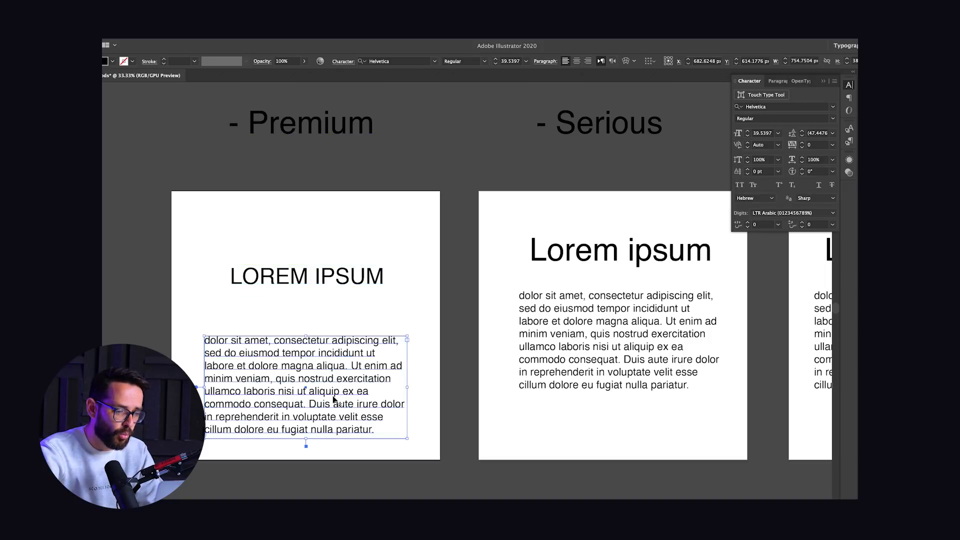
{"action": "key", "text": "super+shift+comma"}
{"action": "key", "text": "super+shift+comma"}
{"action": "key", "text": "super+shift+comma"}
{"action": "key", "text": "super+shift+comma"}
{"action": "key", "text": "super+shift+comma"}
{"action": "key", "text": "super+shift+comma"}
{"action": "key", "text": "super+shift+comma"}
{"action": "key", "text": "super+shift+comma"}
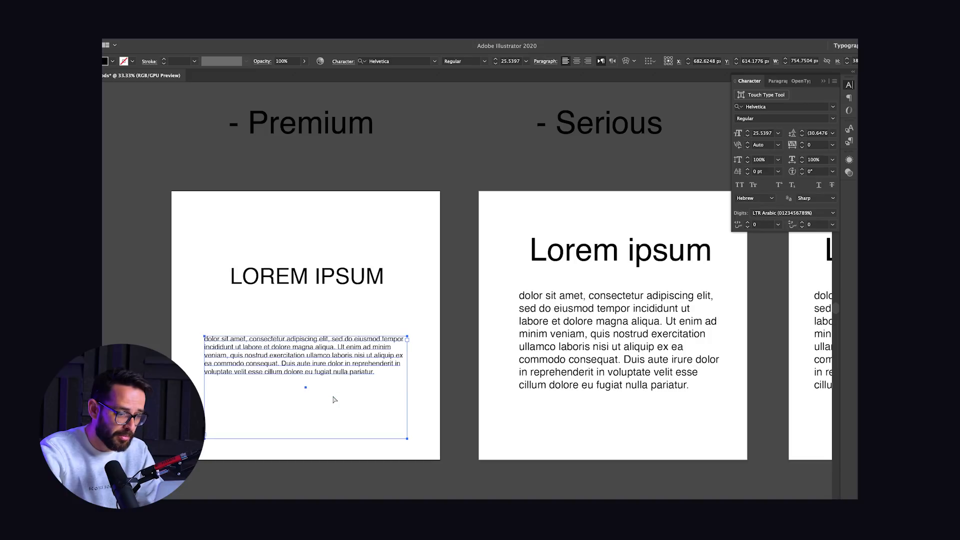
{"action": "key", "text": "super+shift+period"}
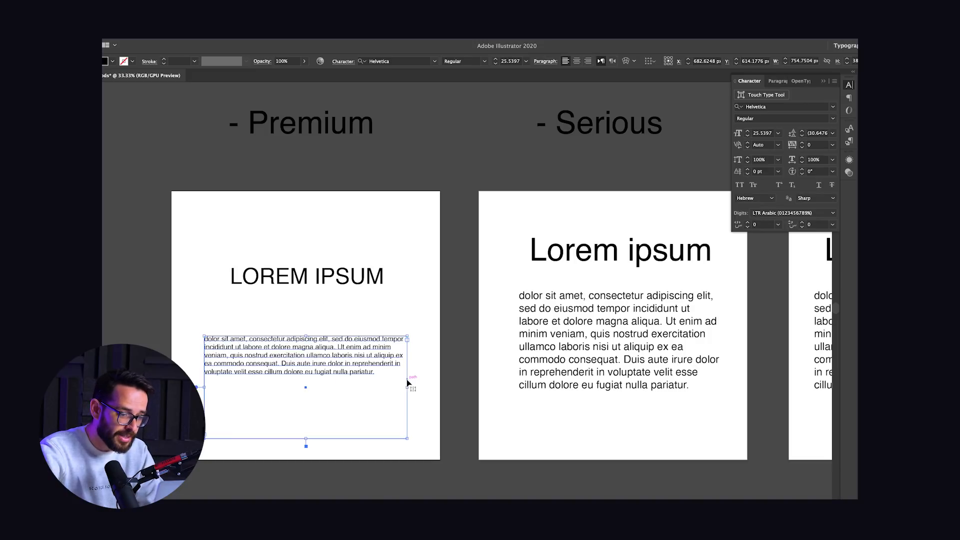
{"action": "left_click_drag", "start_coordinate": [410, 390], "coordinate": [394, 390]}
Step: Shift the small paragraph and the all-caps heading further down the Premium card
{"action": "left_click_drag", "start_coordinate": [327, 358], "coordinate": [311, 382]}
{"action": "left_click_drag", "start_coordinate": [309, 273], "coordinate": [307, 283]}
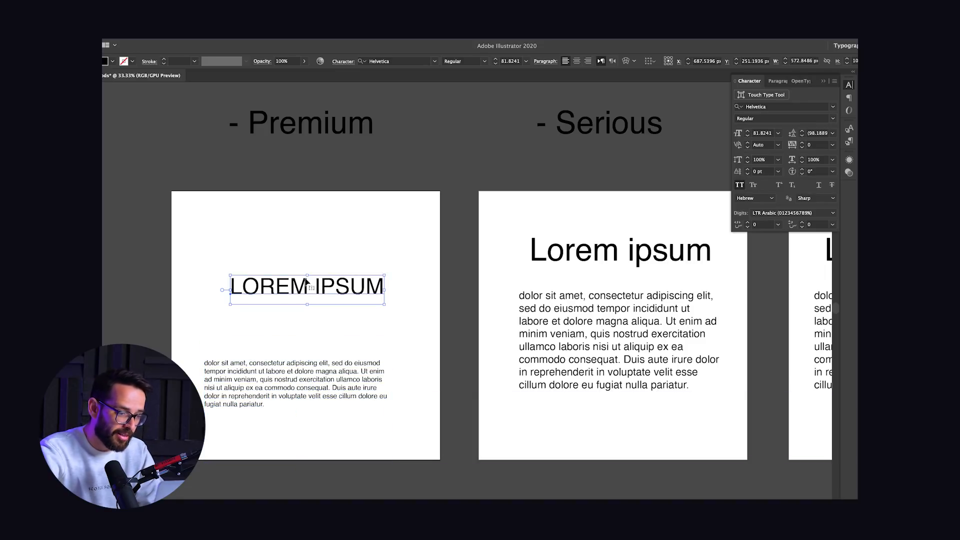
{"action": "scroll", "coordinate": [308, 333], "scroll_direction": "left", "scroll_amount": 1}
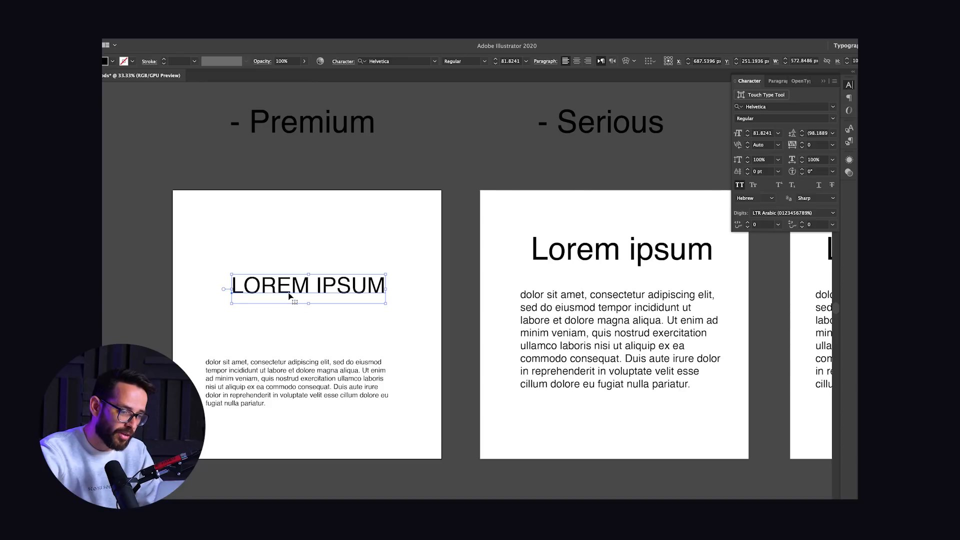
{"action": "left_click_drag", "start_coordinate": [290, 282], "coordinate": [288, 287]}
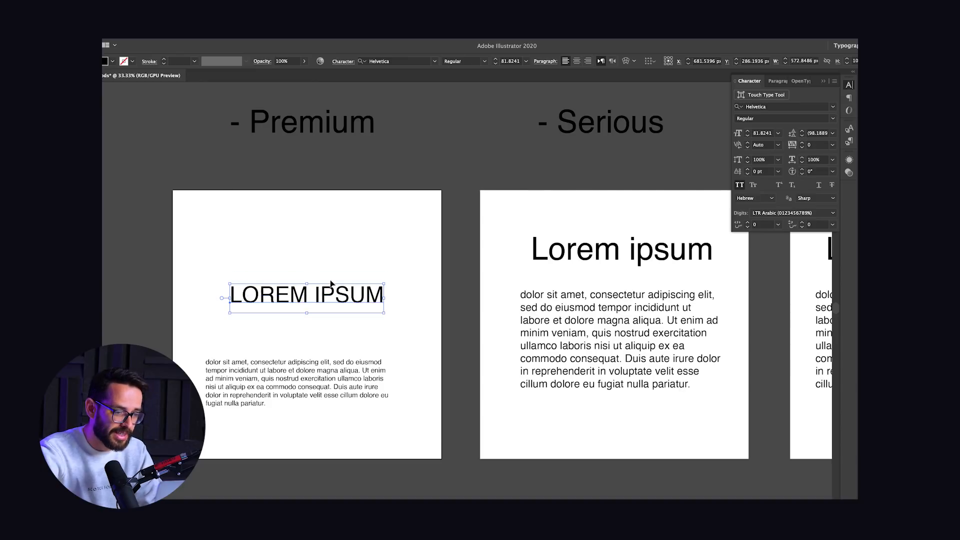
Step: Increase the letter tracking of the whole Premium heading to 224
{"action": "double_click", "coordinate": [286, 297]}
{"action": "key", "text": "super+a"}
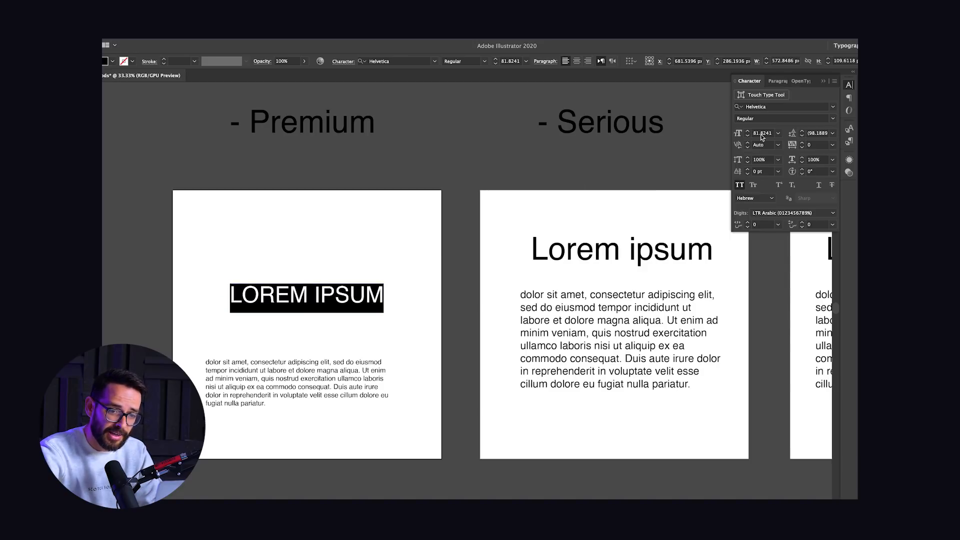
{"action": "left_click", "coordinate": [801, 143]}
{"action": "left_click", "coordinate": [801, 144]}
{"action": "left_click", "coordinate": [802, 143]}
{"action": "left_click", "coordinate": [802, 143]}
{"action": "left_click", "coordinate": [318, 309]}
{"action": "key", "text": "super+a"}
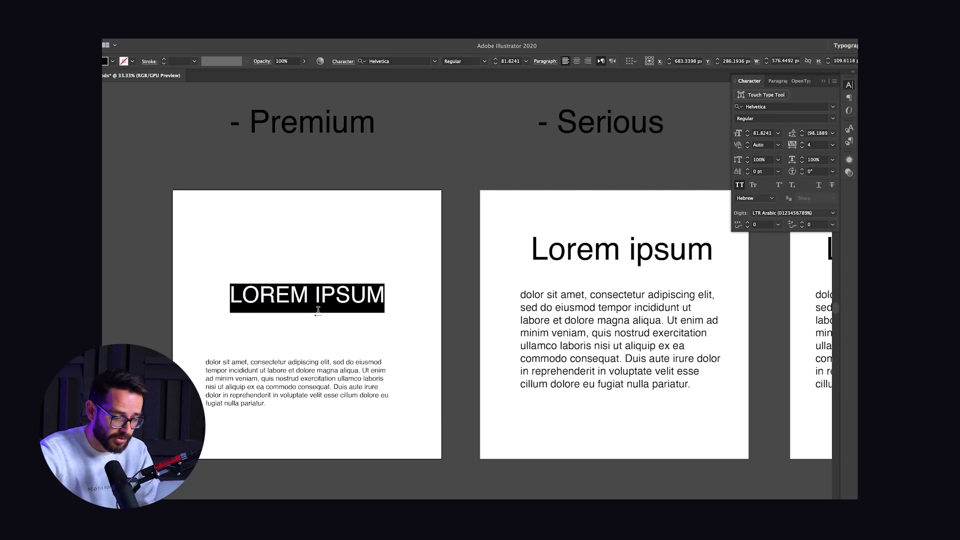
{"action": "key", "text": "alt+Right"}
{"action": "key", "text": "alt+Right"}
{"action": "key", "text": "alt+Right"}
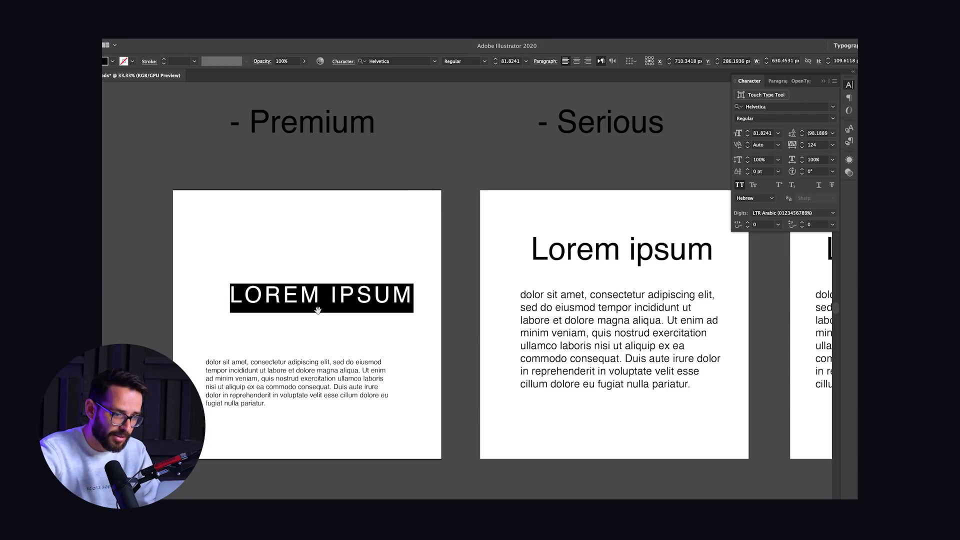
{"action": "key", "text": "alt+Right"}
{"action": "key", "text": "alt+Right"}
{"action": "key", "text": "alt+Right"}
{"action": "key", "text": "alt+Right"}
{"action": "key", "text": "alt+Right"}
{"action": "key", "text": "alt+Right"}
{"action": "key", "text": "alt+Right"}
{"action": "key", "text": "alt+Right"}
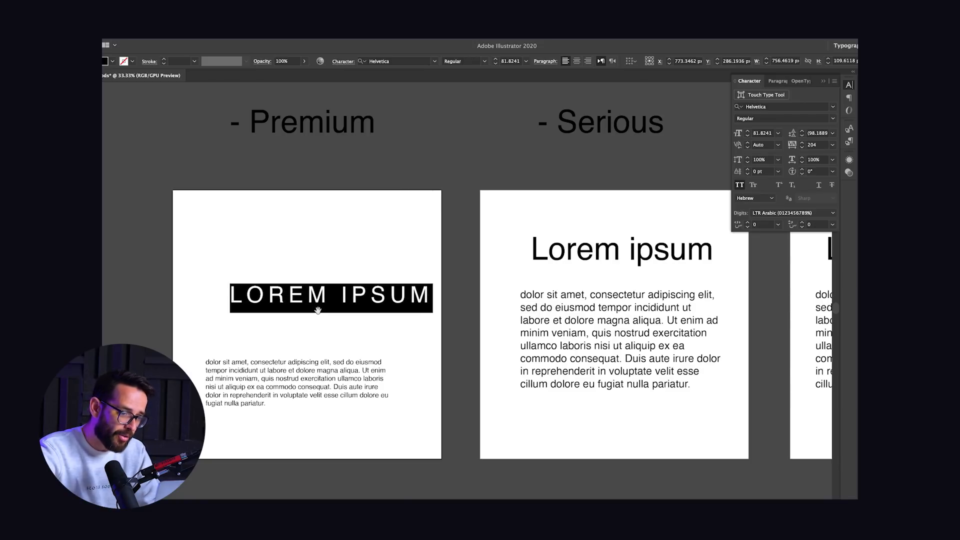
{"action": "key", "text": "alt+Right"}
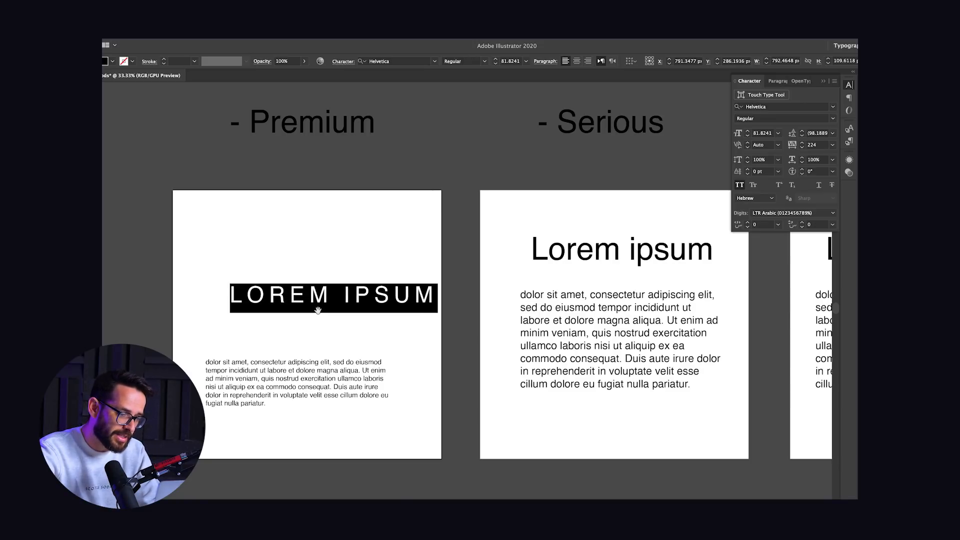
{"action": "key", "text": "Escape"}
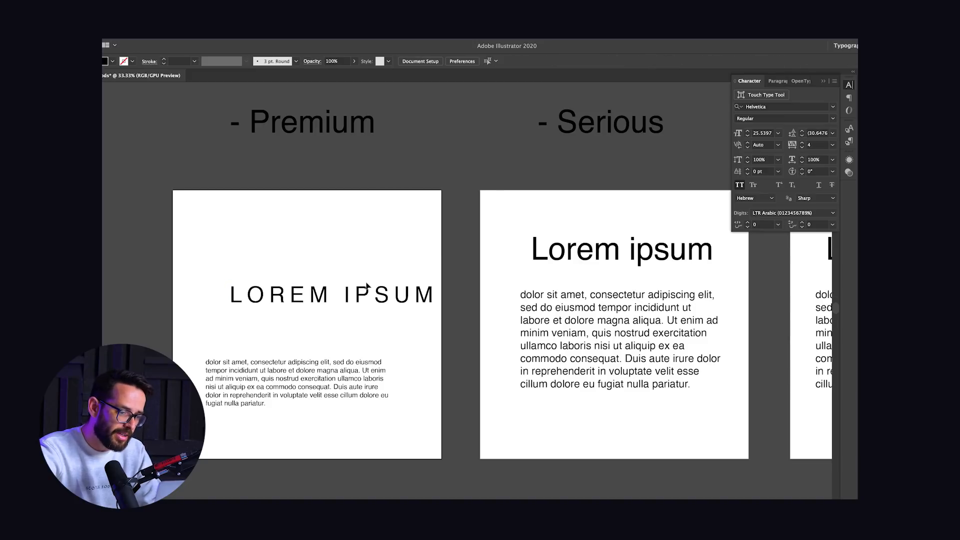
Step: Move the letter-spaced heading back to the horizontal centre of the Premium card and slightly lower
{"action": "left_click_drag", "start_coordinate": [370, 293], "coordinate": [347, 305]}
{"action": "left_click", "coordinate": [332, 270]}
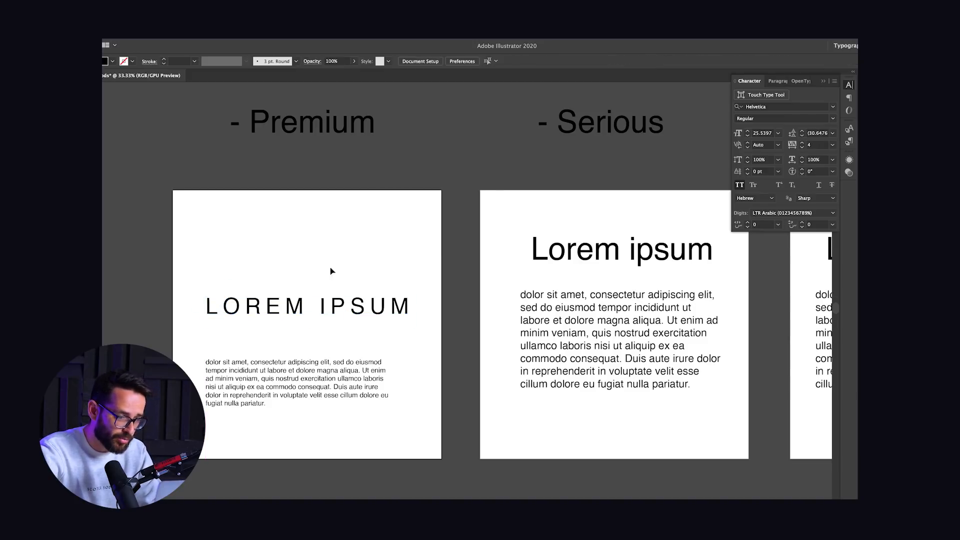
Step: Center-align the Premium paragraph's text and place its shortened text frame centrally under the heading
{"action": "left_click", "coordinate": [307, 379]}
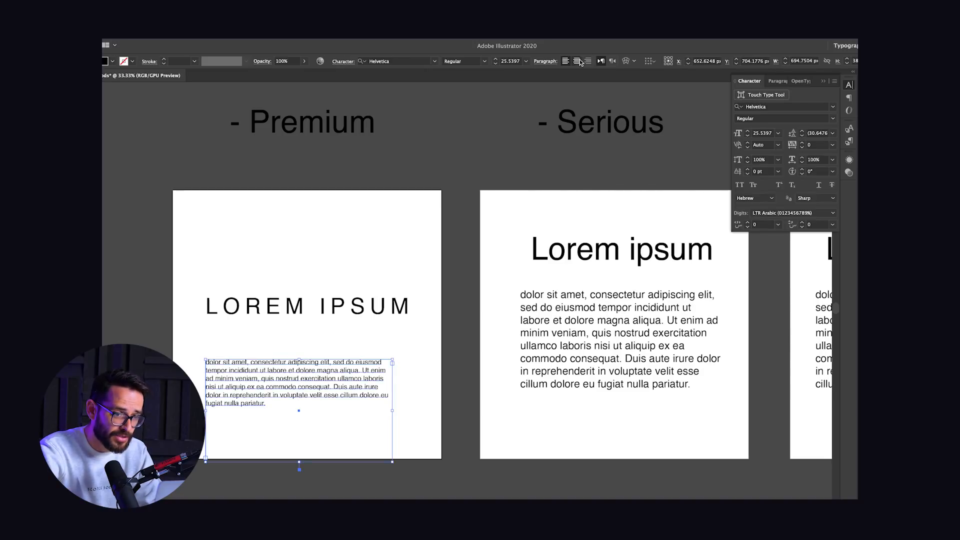
{"action": "left_click", "coordinate": [577, 61]}
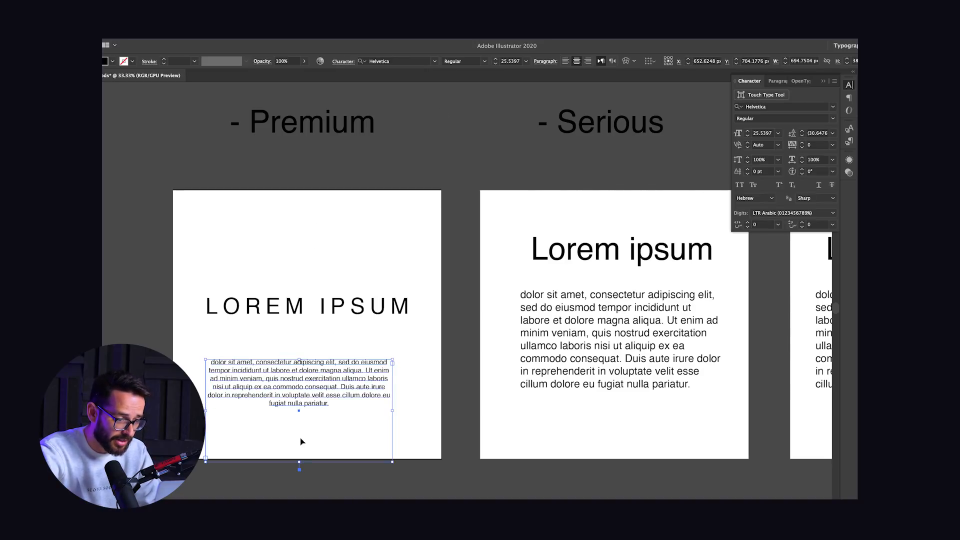
{"action": "left_click_drag", "start_coordinate": [299, 462], "coordinate": [308, 381]}
{"action": "left_click", "coordinate": [284, 210]}
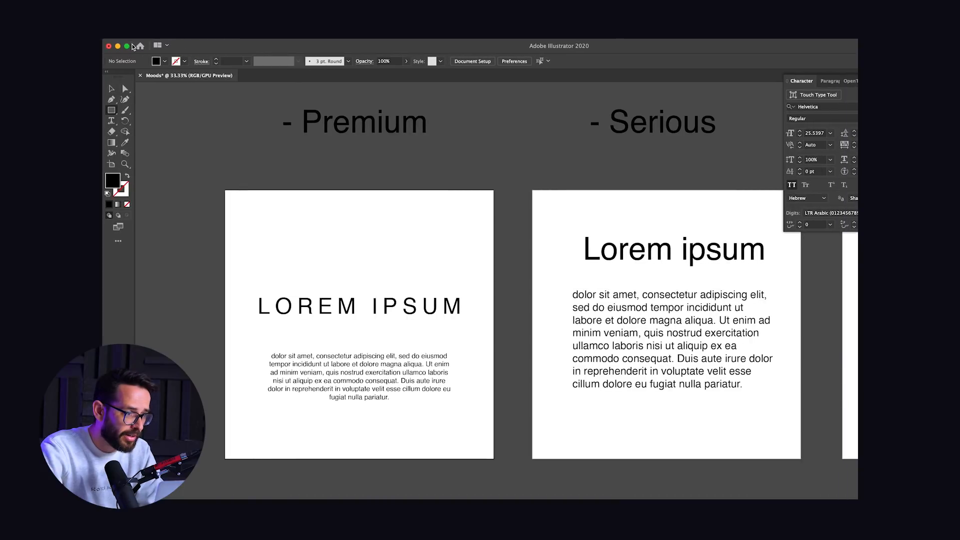
Step: Draw a black 1000 × 1000 px rectangle covering the whole Premium card
{"action": "left_click", "coordinate": [127, 46]}
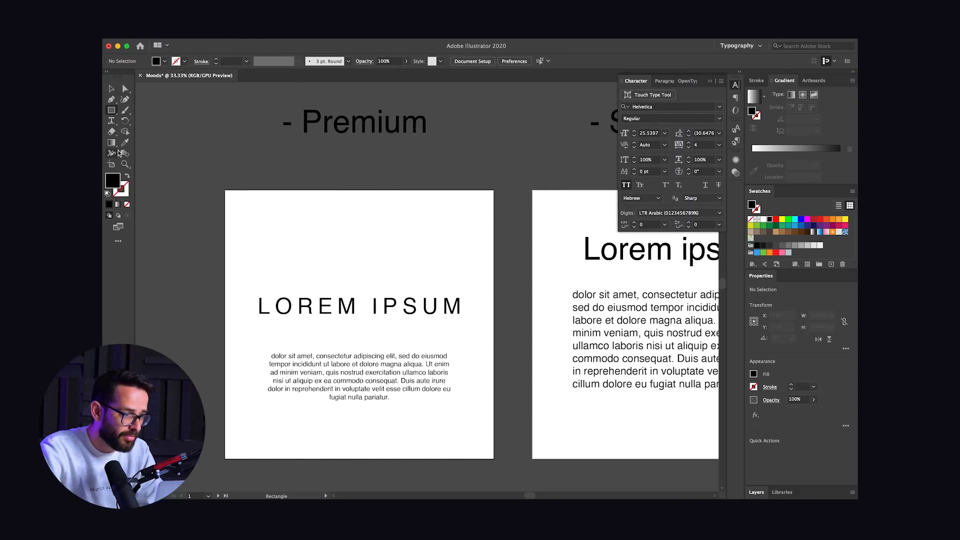
{"action": "left_click_drag", "start_coordinate": [225, 191], "coordinate": [494, 459]}
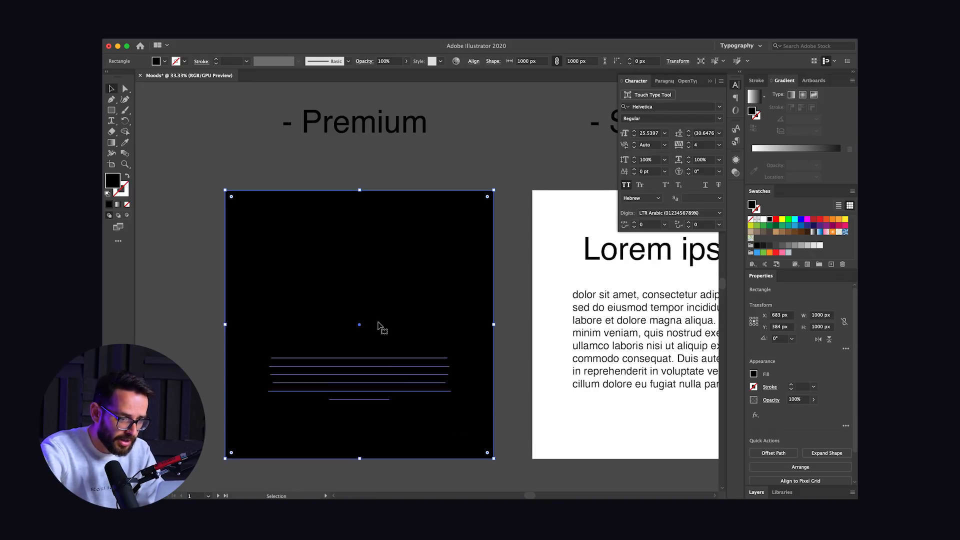
Step: Fill the Premium card's heading and paragraph with white, leaving the background rectangle black
{"action": "left_click_drag", "start_coordinate": [223, 258], "coordinate": [414, 429]}
{"action": "left_click", "coordinate": [414, 429], "text": "shift"}
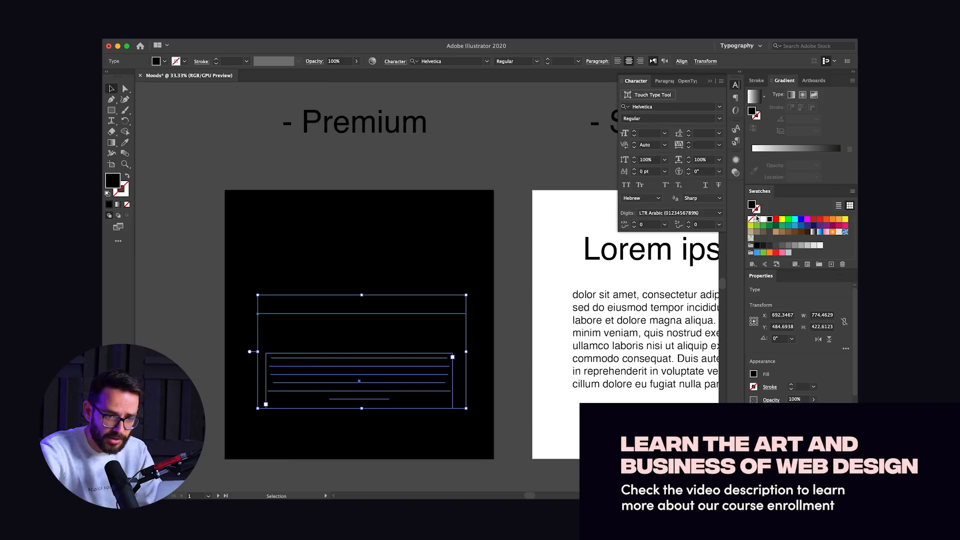
{"action": "left_click", "coordinate": [763, 220]}
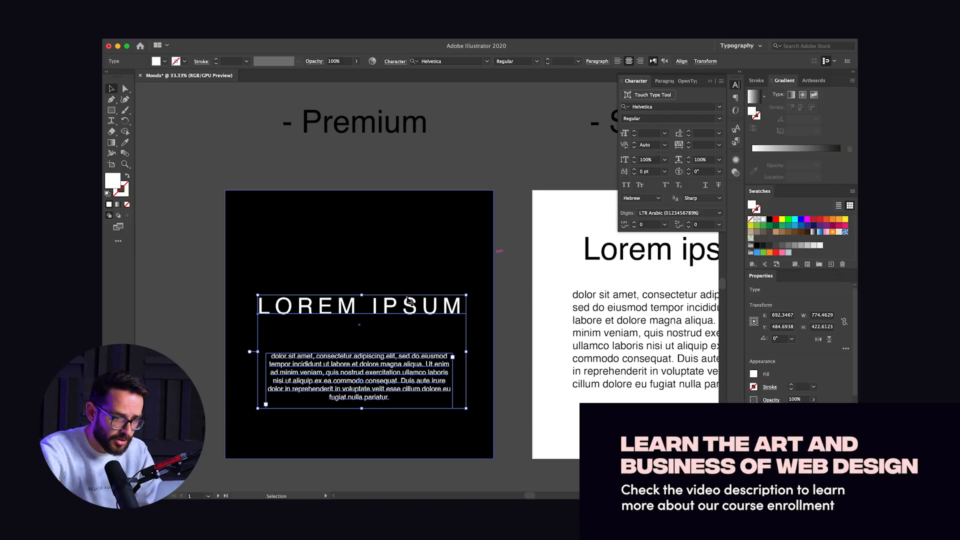
Step: Shift the Premium card's heading slightly left to centre it above the paragraph
{"action": "left_click", "coordinate": [405, 171]}
{"action": "left_click", "coordinate": [390, 303]}
{"action": "left_click_drag", "start_coordinate": [390, 302], "coordinate": [387, 303]}
Step: Reduce the Premium paragraph's text to about 23.54 pt and tighten its frame and spacing beneath the heading
{"action": "left_click", "coordinate": [382, 384], "text": "shift"}
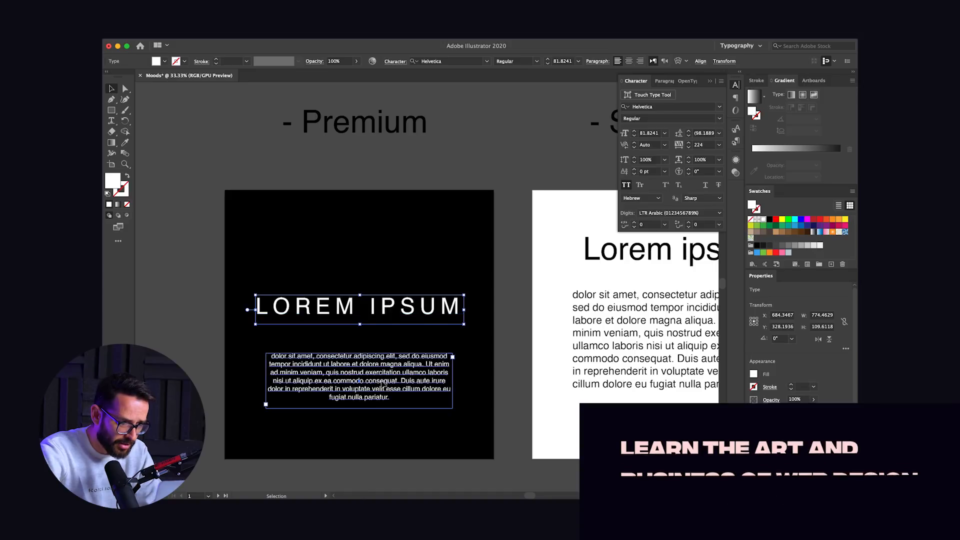
{"action": "left_click", "coordinate": [383, 384]}
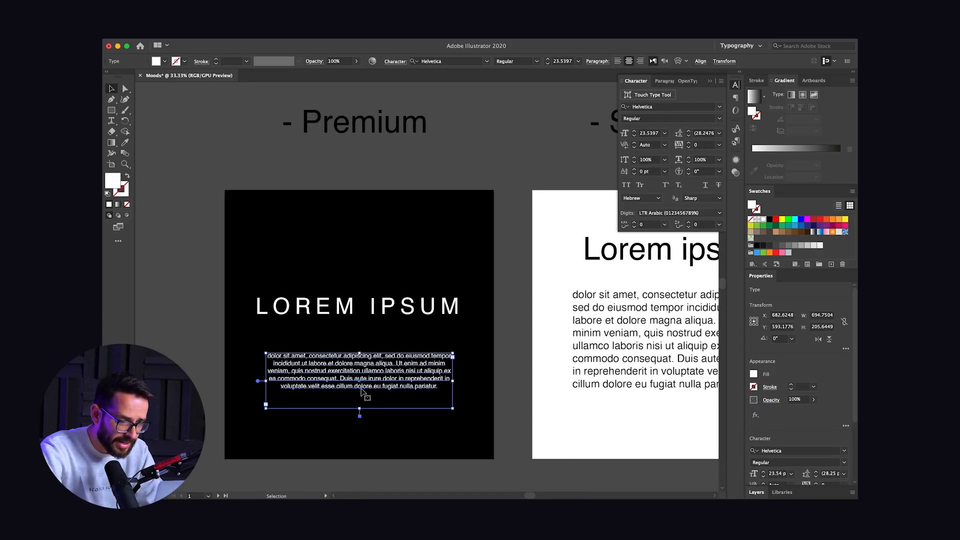
{"action": "left_click_drag", "start_coordinate": [359, 409], "coordinate": [364, 379]}
{"action": "left_click", "coordinate": [393, 181]}
{"action": "left_click_drag", "start_coordinate": [370, 314], "coordinate": [373, 320]}
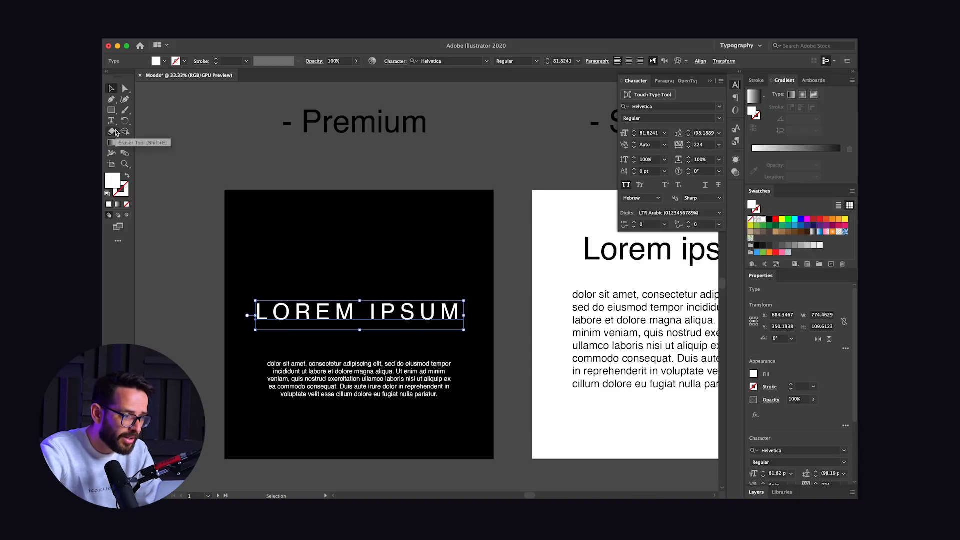
Step: Draw a white 132 × 4 px divider bar centred between the Premium card's heading and paragraph
{"action": "left_click", "coordinate": [112, 110]}
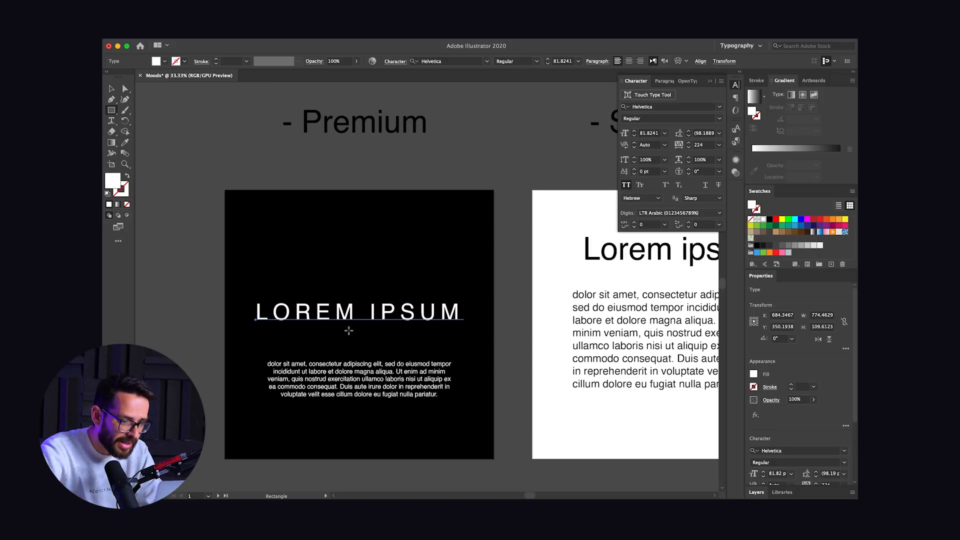
{"action": "left_click_drag", "start_coordinate": [340, 341], "coordinate": [377, 344]}
{"action": "key", "text": "v"}
{"action": "scroll", "coordinate": [305, 363], "scroll_direction": "up", "scroll_amount": 4}
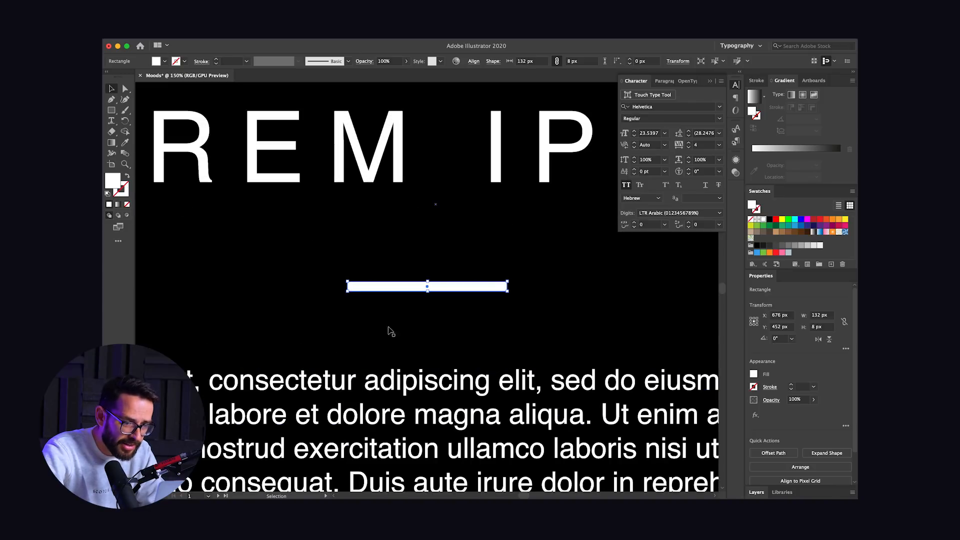
{"action": "left_click_drag", "start_coordinate": [428, 292], "coordinate": [428, 289]}
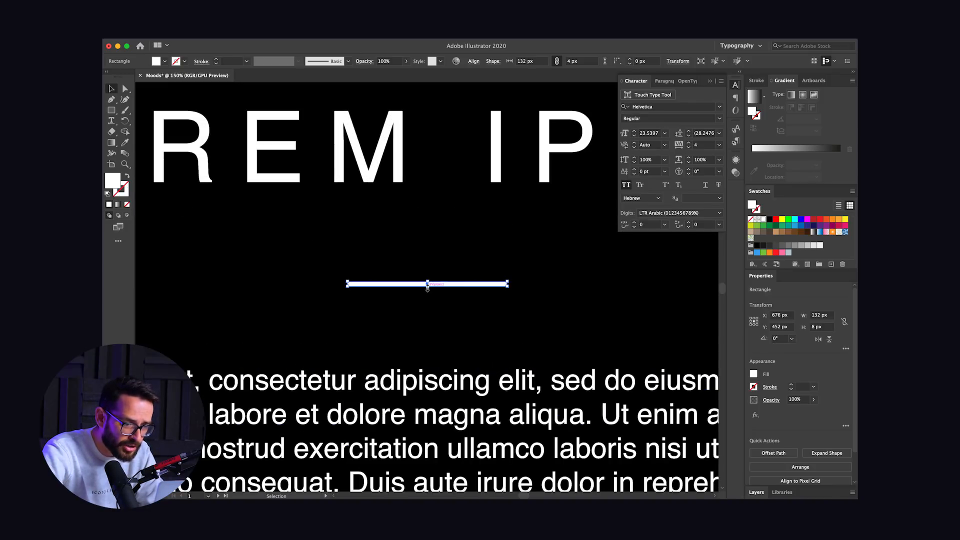
{"action": "scroll", "coordinate": [425, 293], "scroll_direction": "down", "scroll_amount": 5}
{"action": "key", "text": "super+minus"}
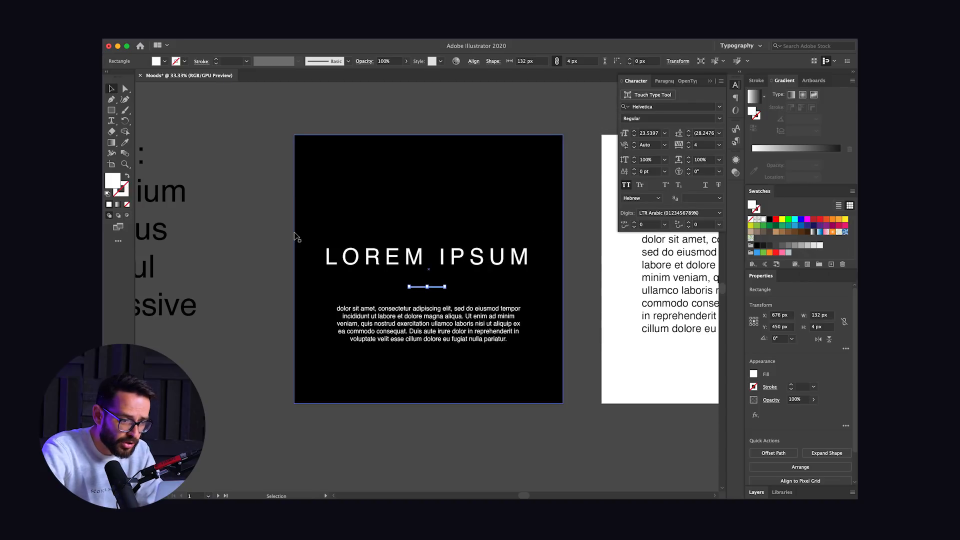
{"action": "left_click", "coordinate": [269, 219]}
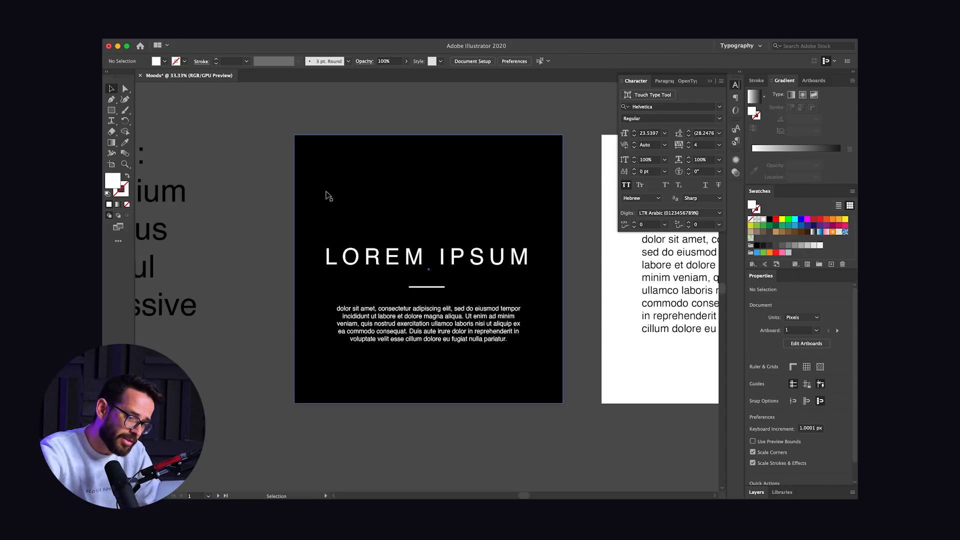
Step: Move the Premium heading, divider and paragraph together up and slightly right to centre the block on the black card
{"action": "left_click_drag", "start_coordinate": [279, 232], "coordinate": [508, 384]}
{"action": "left_click", "coordinate": [509, 383], "text": "shift"}
{"action": "key", "text": "shift+Up"}
{"action": "key", "text": "shift+Up"}
{"action": "key", "text": "shift+Up"}
{"action": "key", "text": "shift+Up"}
{"action": "key", "text": "shift+Up"}
{"action": "key", "text": "shift+Up"}
{"action": "key", "text": "shift+Up"}
{"action": "key", "text": "shift+Up"}
{"action": "key", "text": "shift+Up"}
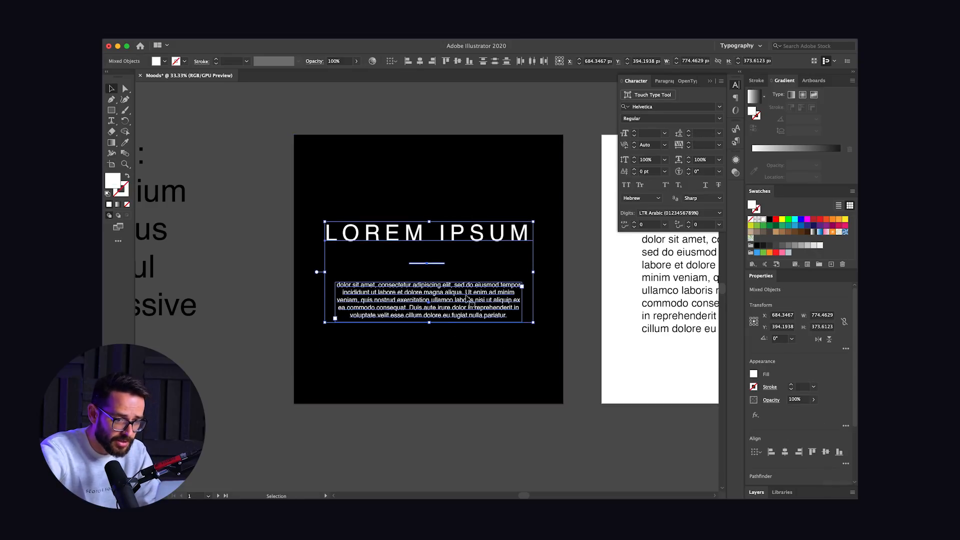
{"action": "key", "text": "shift+Down"}
{"action": "key", "text": "Right"}
{"action": "key", "text": "Right"}
{"action": "key", "text": "Right"}
{"action": "key", "text": "Right"}
{"action": "key", "text": "Right"}
{"action": "key", "text": "Right"}
{"action": "key", "text": "Right"}
{"action": "key", "text": "Right"}
{"action": "key", "text": "Right"}
{"action": "key", "text": "Right"}
{"action": "key", "text": "Left"}
{"action": "key", "text": "Up"}
{"action": "key", "text": "Up"}
{"action": "key", "text": "Up"}
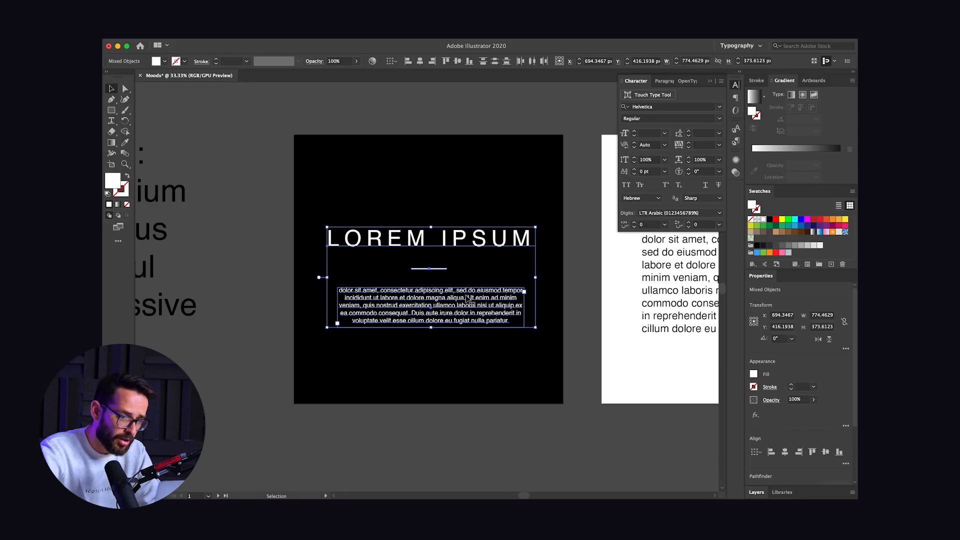
{"action": "left_click", "coordinate": [260, 221]}
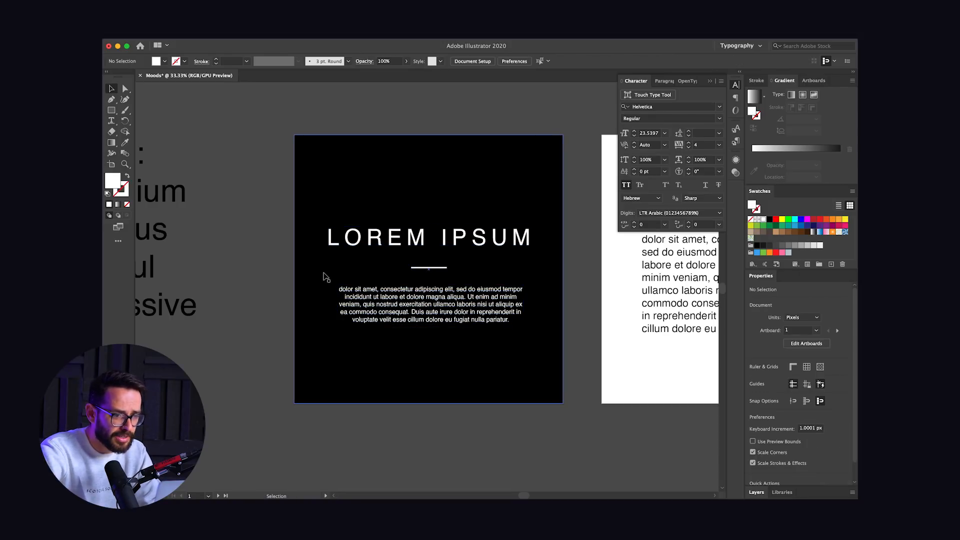
Step: Set the Serious card's heading to Helvetica Bold
{"action": "scroll", "coordinate": [326, 277], "scroll_direction": "up", "scroll_amount": 3}
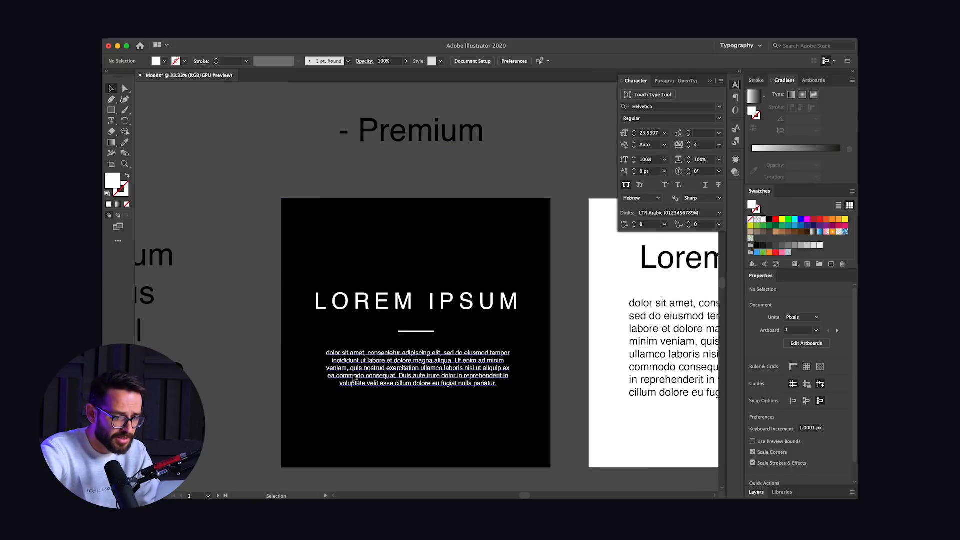
{"action": "scroll", "coordinate": [247, 278], "scroll_direction": "right", "scroll_amount": 5}
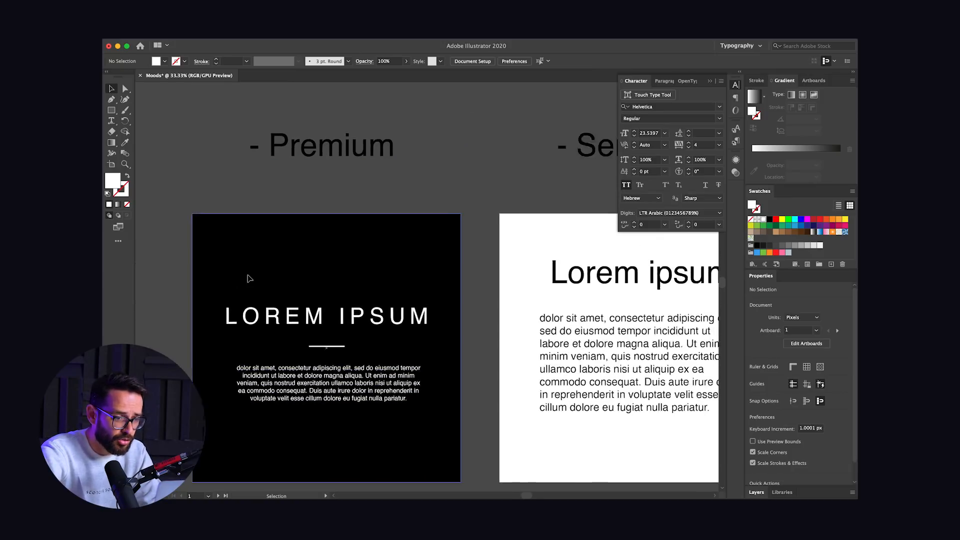
{"action": "scroll", "coordinate": [249, 279], "scroll_direction": "right", "scroll_amount": 2}
{"action": "scroll", "coordinate": [249, 278], "scroll_direction": "up", "scroll_amount": 1}
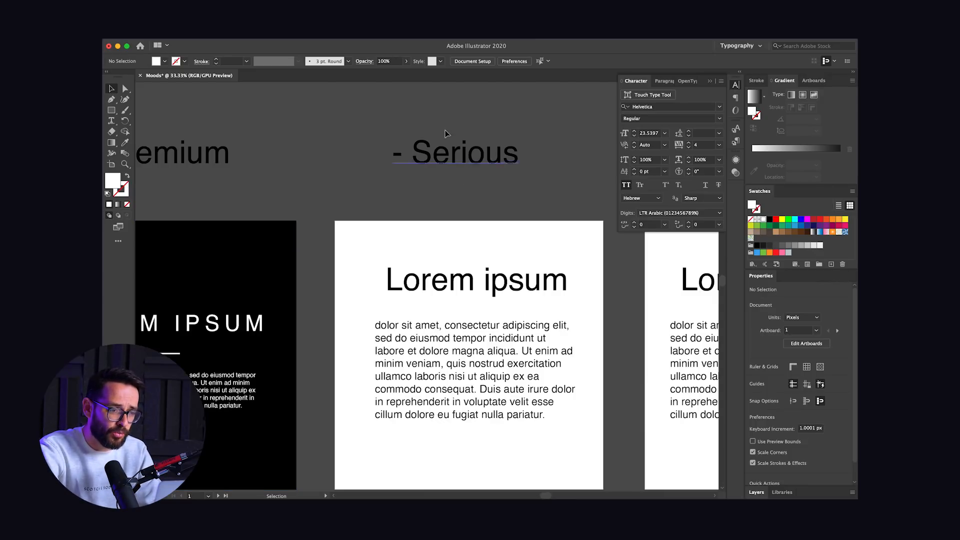
{"action": "scroll", "coordinate": [414, 170], "scroll_direction": "down", "scroll_amount": 1}
{"action": "scroll", "coordinate": [414, 170], "scroll_direction": "right", "scroll_amount": 1}
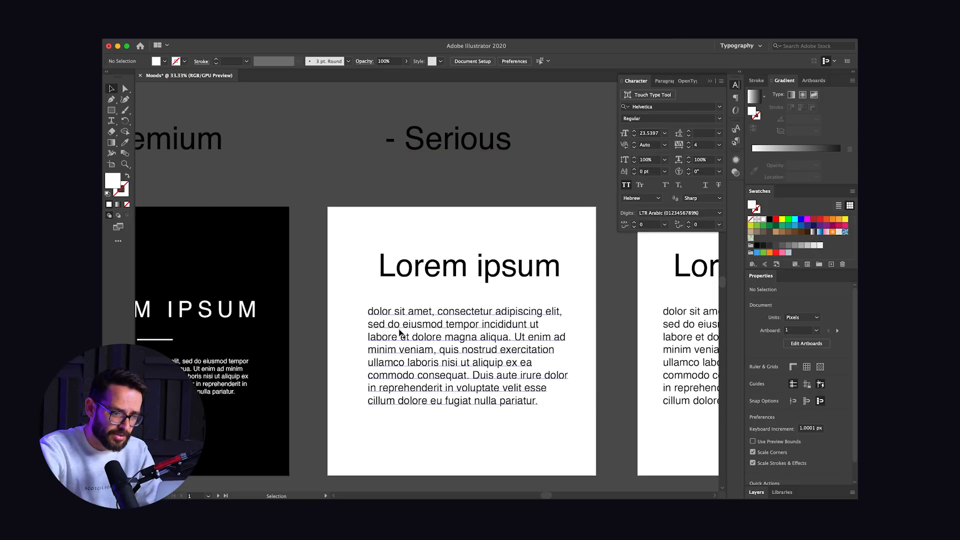
{"action": "left_click", "coordinate": [436, 354]}
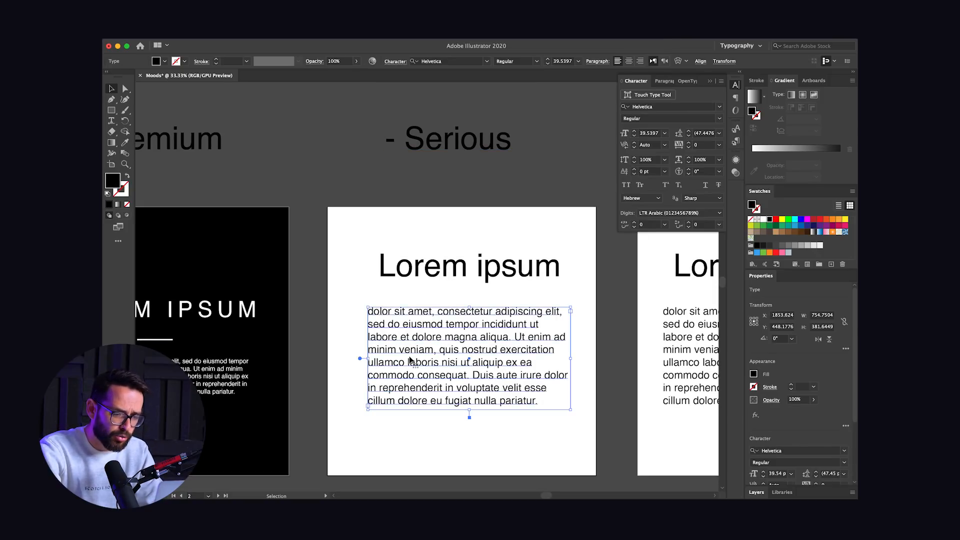
{"action": "left_click", "coordinate": [429, 275]}
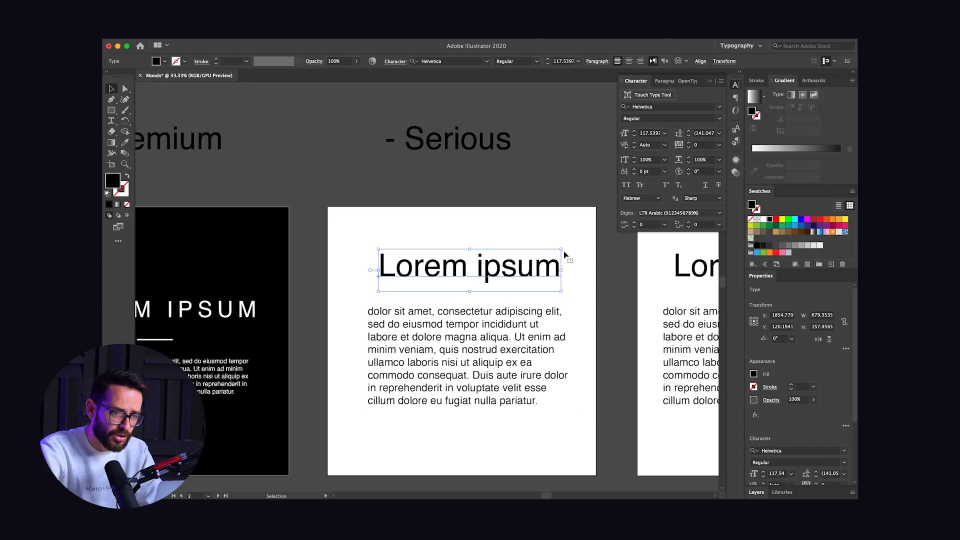
{"action": "left_click", "coordinate": [721, 120]}
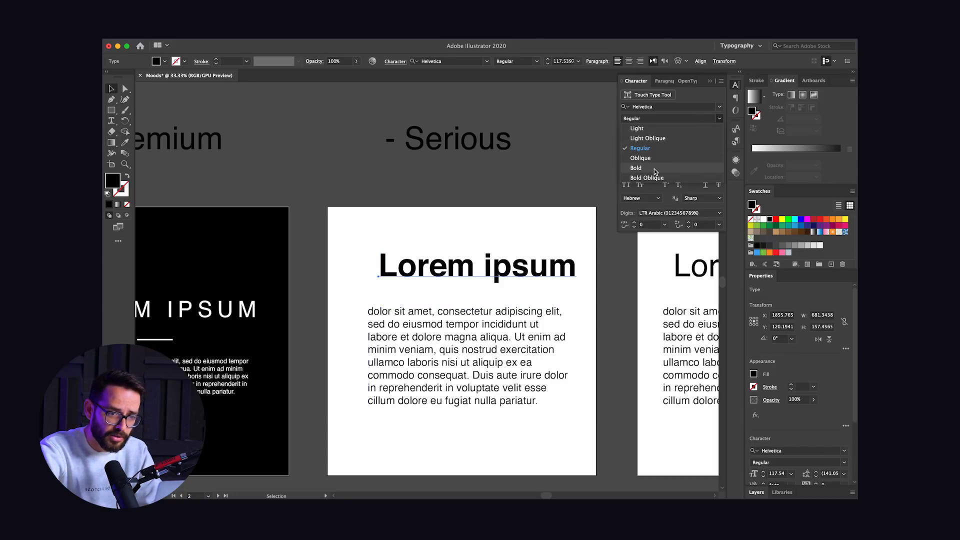
{"action": "left_click", "coordinate": [463, 270]}
Step: Scale the Serious heading down to about 106.53 pt and move it toward the card's upper-left corner
{"action": "left_click_drag", "start_coordinate": [577, 249], "coordinate": [558, 253]}
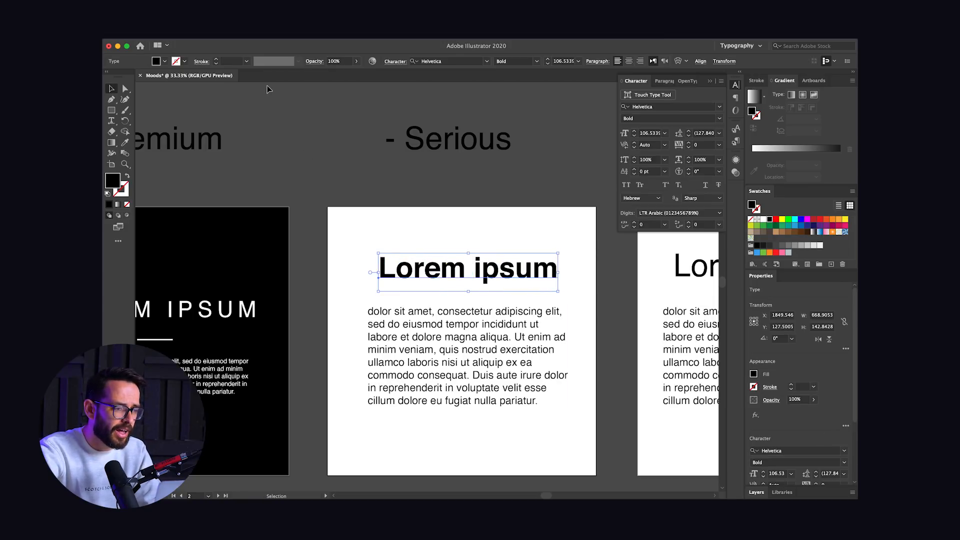
{"action": "left_click_drag", "start_coordinate": [437, 278], "coordinate": [394, 253]}
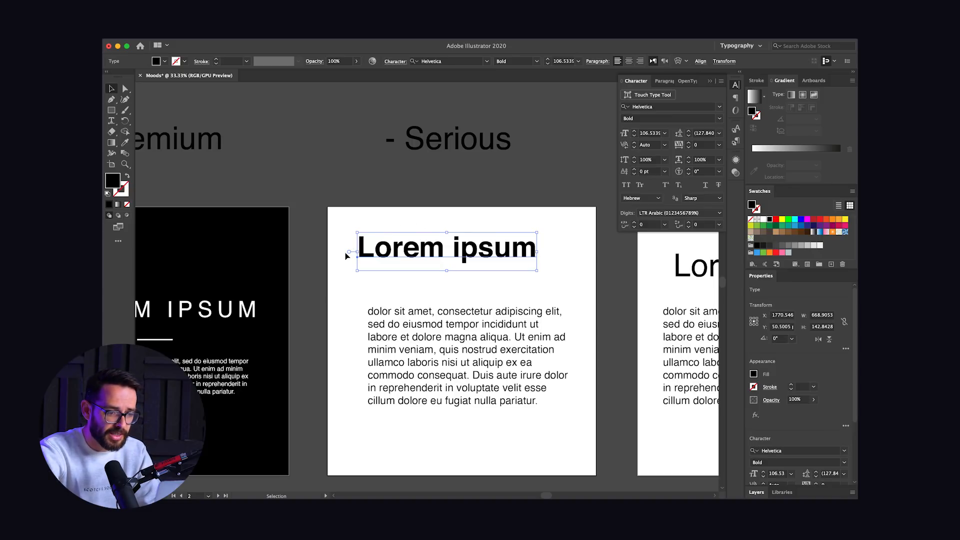
Step: Reduce the Serious card's paragraph text to about 21.54 pt and shorten its frame
{"action": "left_click", "coordinate": [468, 360]}
{"action": "key", "text": "shift+super+comma"}
{"action": "key", "text": "shift+super+comma"}
{"action": "key", "text": "shift+super+comma"}
{"action": "key", "text": "shift+super+comma"}
{"action": "key", "text": "shift+super+comma"}
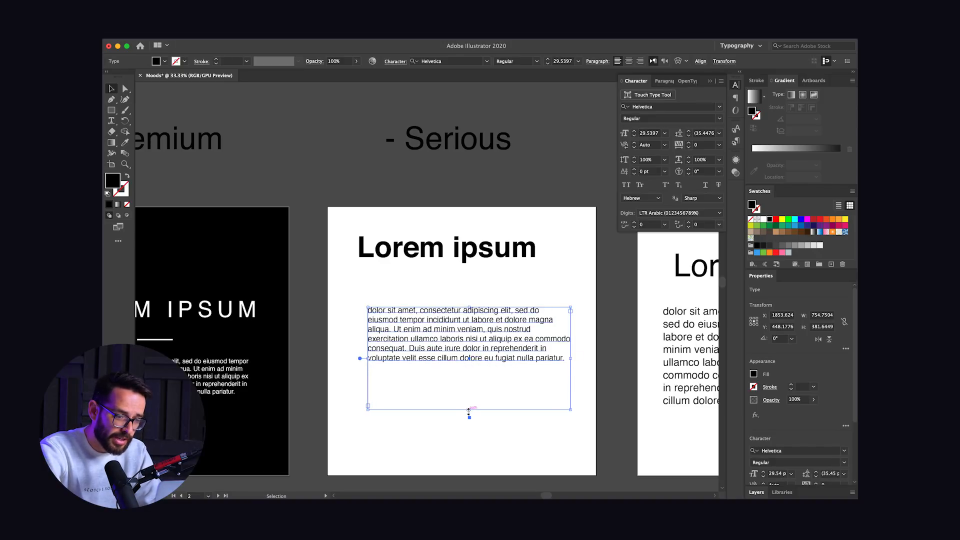
{"action": "left_click_drag", "start_coordinate": [470, 411], "coordinate": [470, 399]}
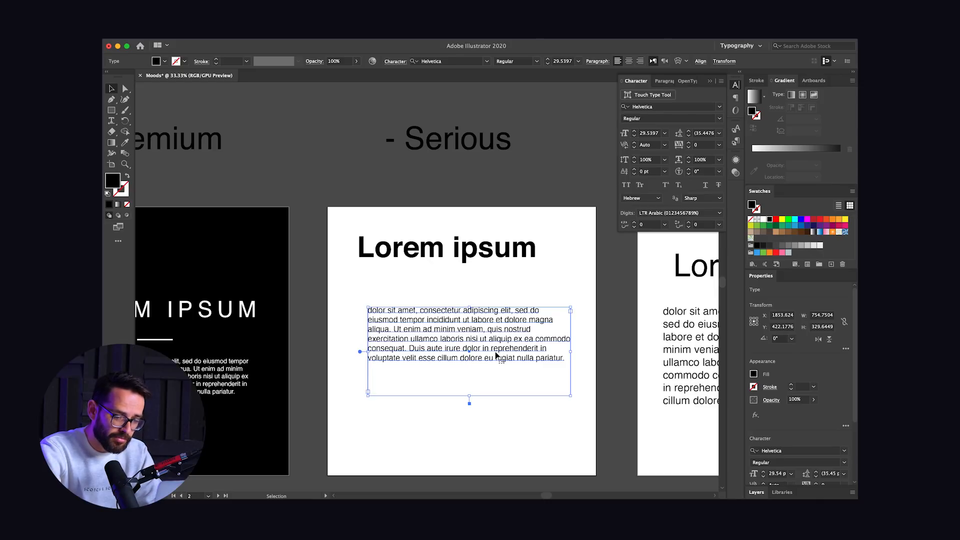
{"action": "key", "text": "shift+super+comma"}
{"action": "key", "text": "shift+super+comma"}
{"action": "key", "text": "shift+super+comma"}
{"action": "key", "text": "shift+super+comma"}
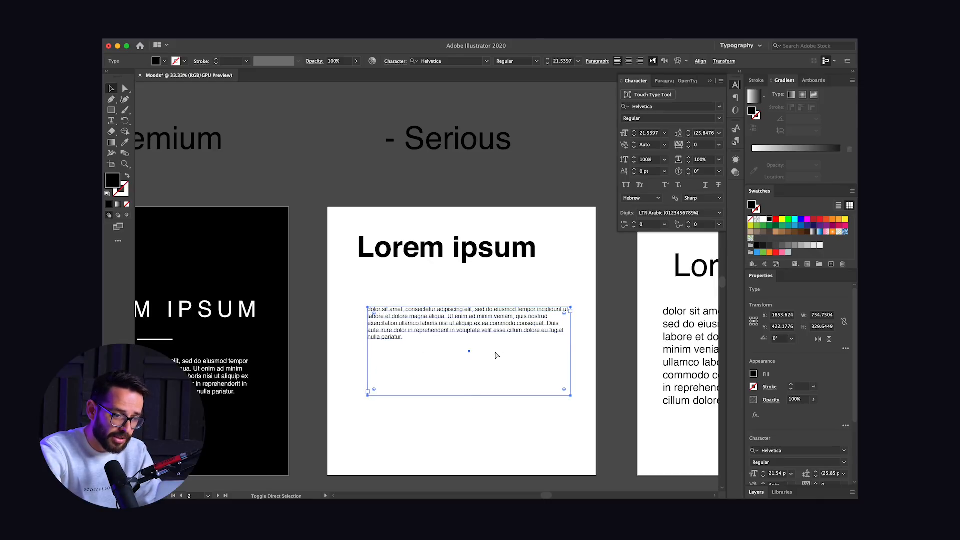
Step: Narrow the Serious paragraph's frame into a column and align it under the heading's left edge
{"action": "left_click_drag", "start_coordinate": [571, 353], "coordinate": [477, 352]}
{"action": "left_click_drag", "start_coordinate": [415, 338], "coordinate": [404, 317]}
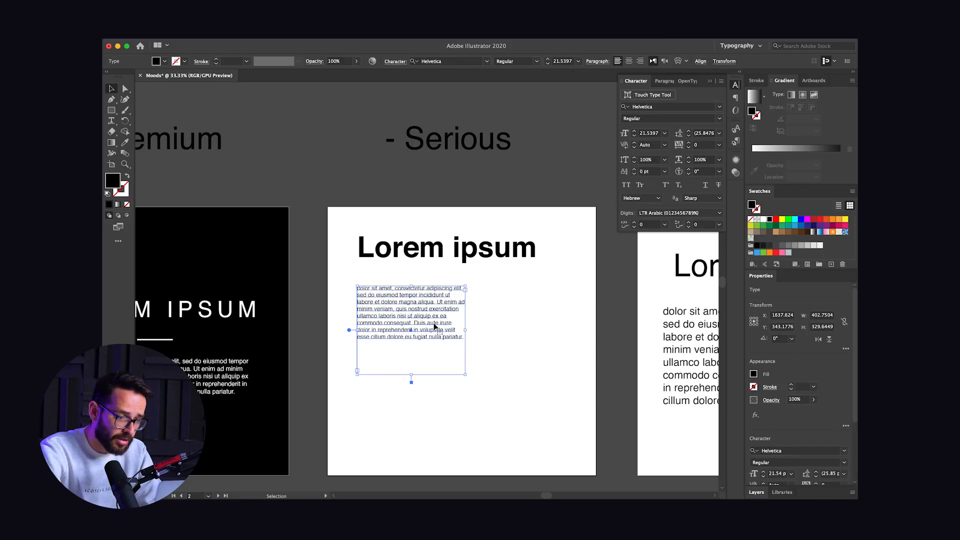
{"action": "left_click_drag", "start_coordinate": [466, 332], "coordinate": [452, 333]}
Step: Adjust the Serious text column to about 381 px wide and duplicate it alongside as a second column
{"action": "left_click_drag", "start_coordinate": [393, 320], "coordinate": [508, 314]}
{"action": "key", "text": "super+z"}
{"action": "left_click_drag", "start_coordinate": [453, 330], "coordinate": [460, 329]}
{"action": "left_click_drag", "start_coordinate": [393, 314], "coordinate": [502, 306]}
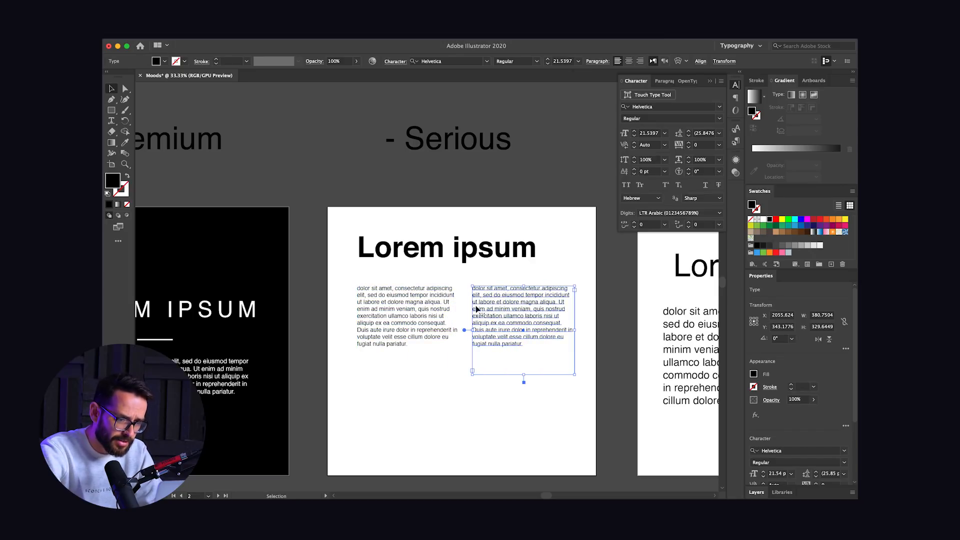
{"action": "left_click", "coordinate": [618, 293]}
Step: Shift both Serious text columns together slightly to the left
{"action": "left_click", "coordinate": [530, 317]}
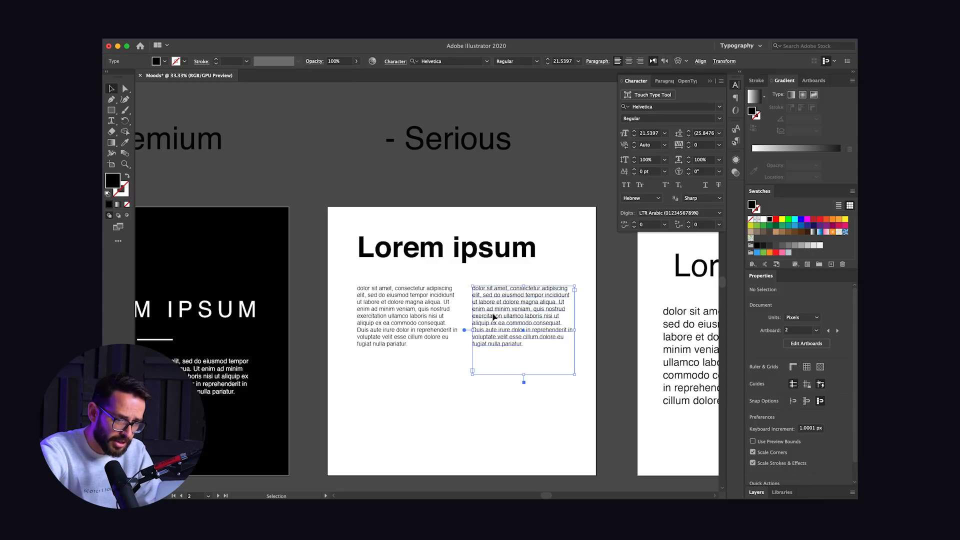
{"action": "left_click", "coordinate": [420, 315], "text": "shift"}
{"action": "key", "text": "Left"}
{"action": "key", "text": "Left"}
{"action": "key", "text": "Left"}
{"action": "key", "text": "Left"}
{"action": "key", "text": "Left"}
{"action": "key", "text": "Left"}
{"action": "key", "text": "Left"}
{"action": "key", "text": "Left"}
{"action": "key", "text": "Left"}
{"action": "key", "text": "Left"}
{"action": "key", "text": "Left"}
{"action": "key", "text": "Left"}
{"action": "key", "text": "Left"}
{"action": "key", "text": "Left"}
{"action": "key", "text": "Left"}
{"action": "key", "text": "Left"}
{"action": "key", "text": "Left"}
{"action": "key", "text": "Left"}
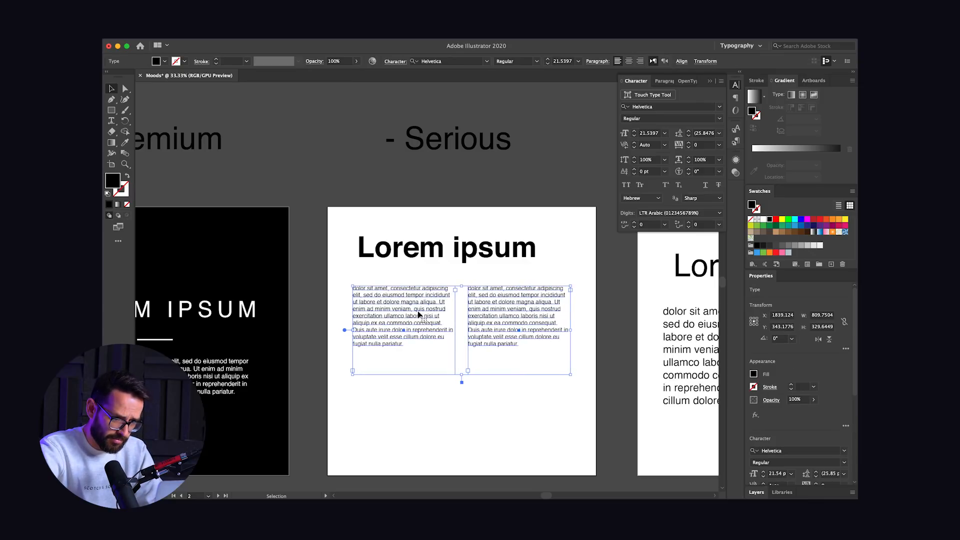
{"action": "left_click", "coordinate": [495, 196]}
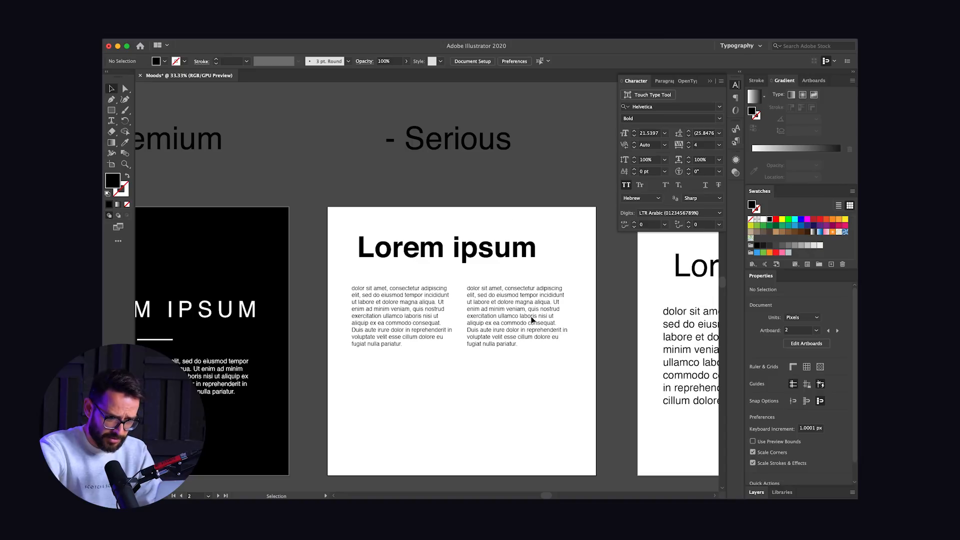
Step: Copy the left Serious column's opening text from "dolor sit amet" through "magna aliqua."
{"action": "left_click", "coordinate": [429, 310]}
{"action": "left_click", "coordinate": [503, 310], "text": "shift"}
{"action": "left_click", "coordinate": [401, 305]}
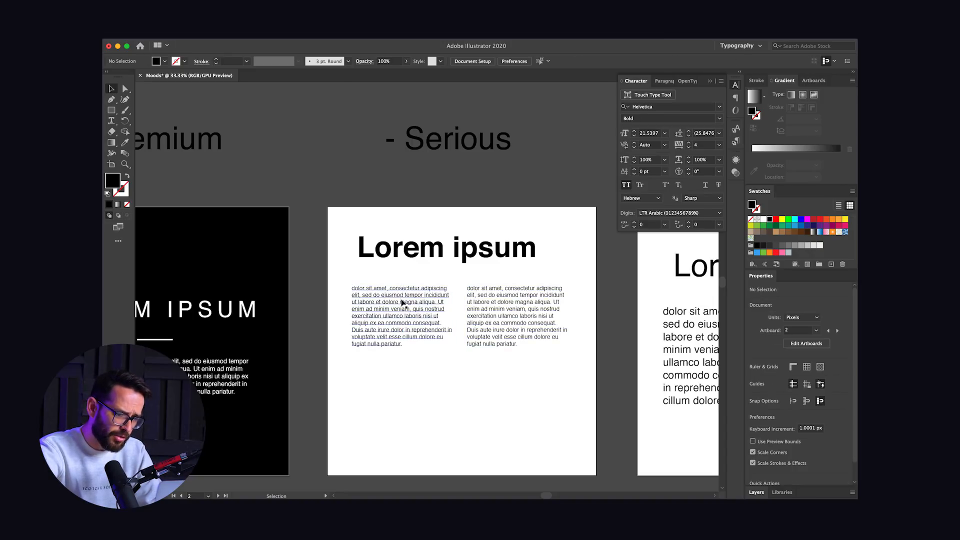
{"action": "double_click", "coordinate": [403, 314]}
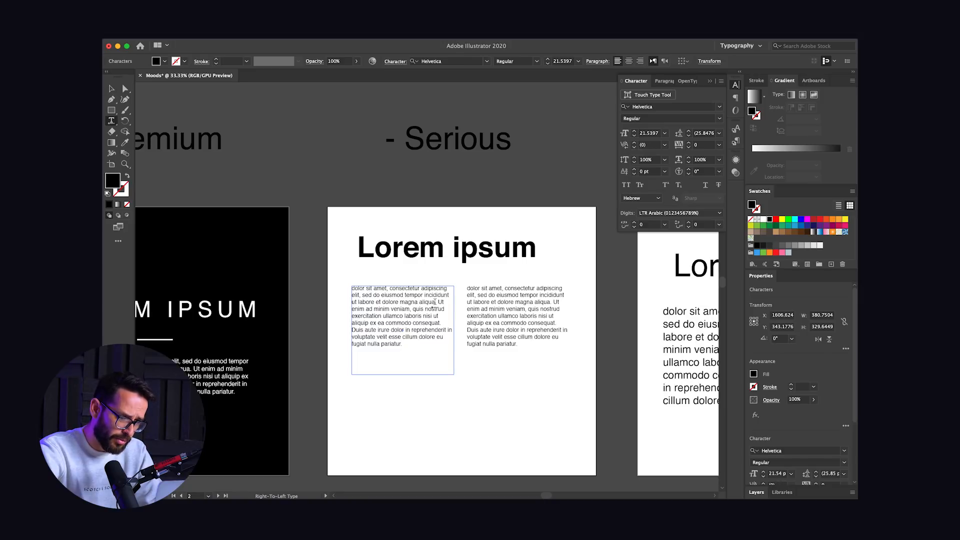
{"action": "left_click_drag", "start_coordinate": [434, 302], "coordinate": [342, 283]}
{"action": "key", "text": "super+c"}
{"action": "key", "text": "Escape"}
{"action": "key", "text": "super+v"}
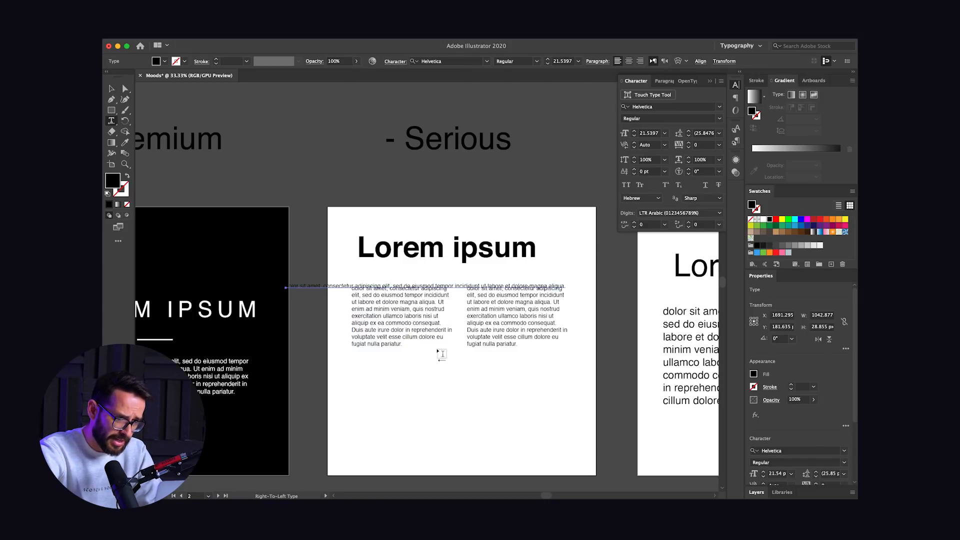
{"action": "key", "text": "v"}
{"action": "left_click_drag", "start_coordinate": [455, 289], "coordinate": [509, 277]}
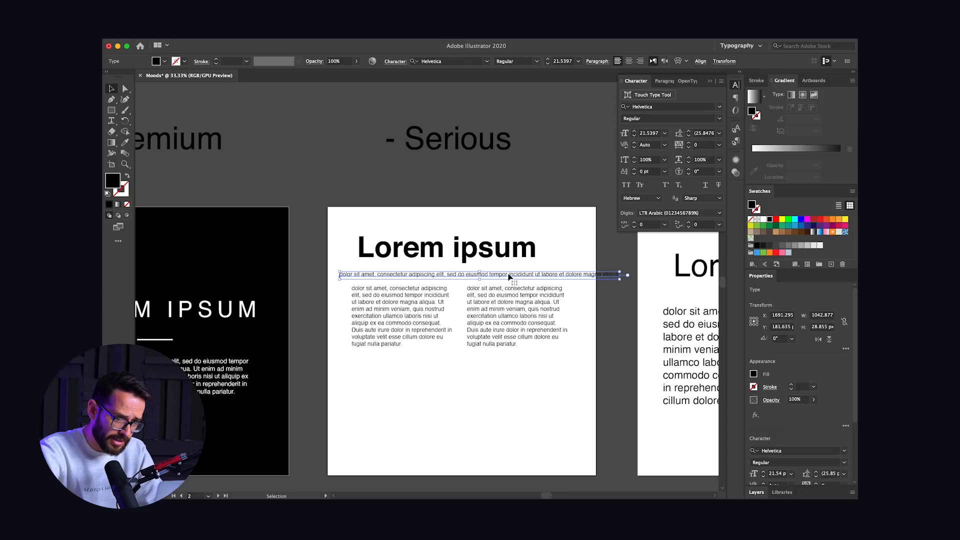
{"action": "key", "text": "super+z"}
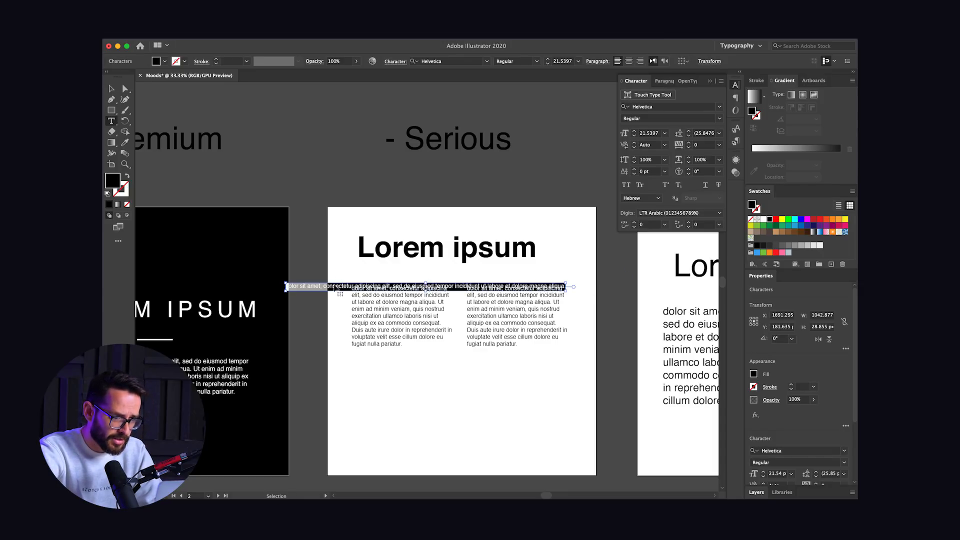
{"action": "key", "text": "super+shift+a"}
{"action": "left_click", "coordinate": [315, 285]}
{"action": "key", "text": "Delete"}
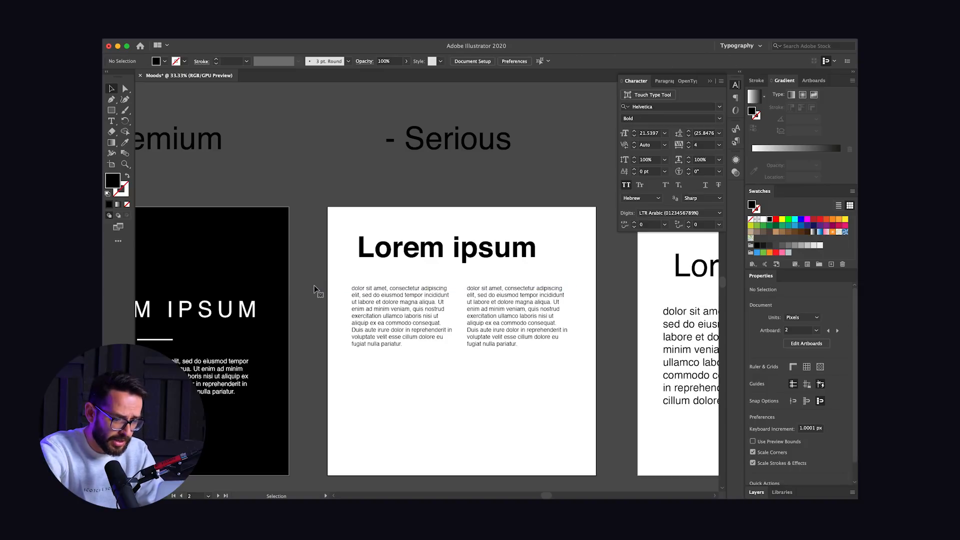
Step: Place the copied sentence in a new text frame about 556 px wide under the Serious heading and enlarge it to about 25.54 pt
{"action": "key", "text": "t"}
{"action": "left_click_drag", "start_coordinate": [357, 266], "coordinate": [506, 287]}
{"action": "key", "text": "super+a"}
{"action": "key", "text": "super+shift+period"}
{"action": "key", "text": "super+shift+period"}
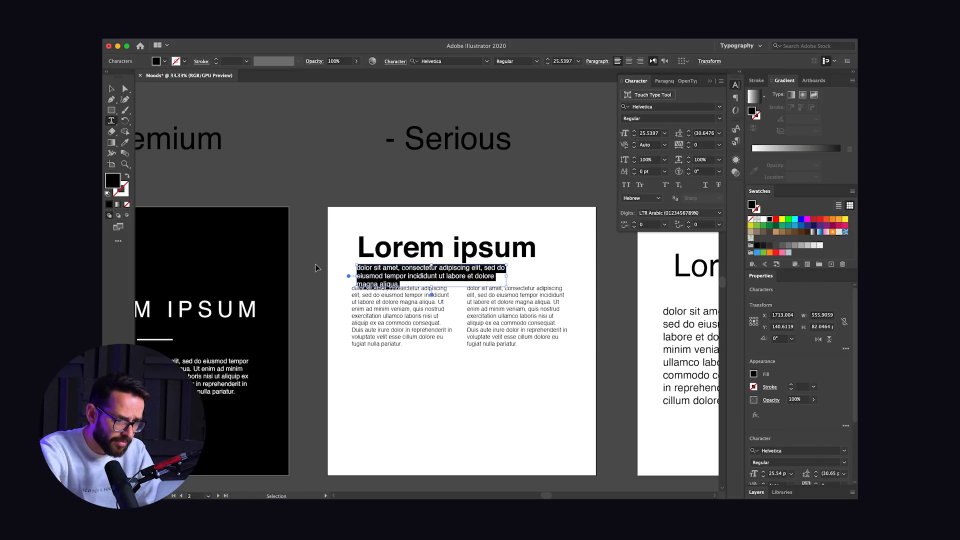
Step: Move both Serious text columns lower on the card, leaving a gap beneath the introductory sentence
{"action": "key", "text": "Escape"}
{"action": "left_click_drag", "start_coordinate": [400, 322], "coordinate": [405, 343]}
{"action": "left_click_drag", "start_coordinate": [518, 309], "coordinate": [518, 333]}
Step: Show the rulers and place a vertical guide along the Serious text's left edge and a horizontal guide above the heading
{"action": "key", "text": "super+r"}
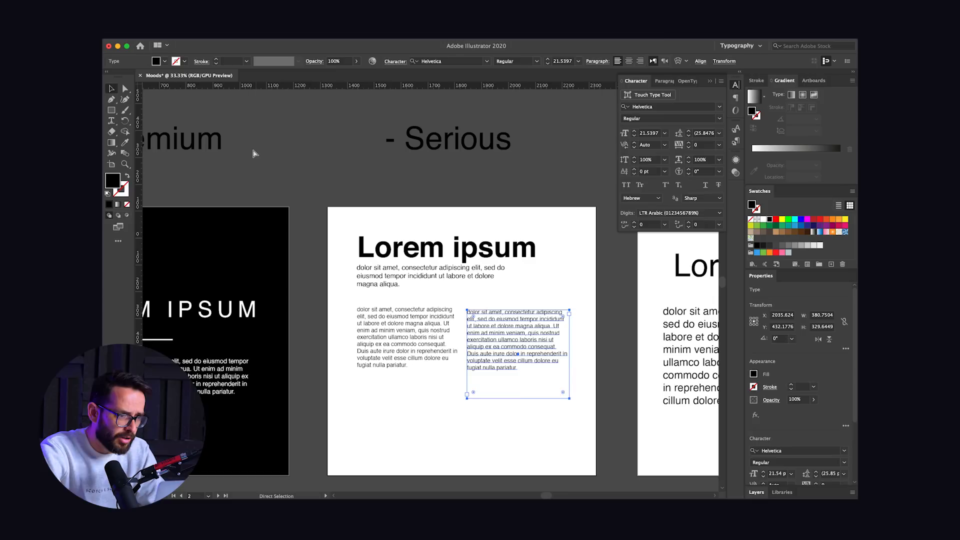
{"action": "left_click_drag", "start_coordinate": [141, 120], "coordinate": [358, 175]}
{"action": "left_click_drag", "start_coordinate": [411, 86], "coordinate": [430, 234]}
Step: Nudge the Serious heading so its left edge and top line up with the two guides
{"action": "left_click", "coordinate": [392, 250]}
{"action": "key", "text": "shift+Left"}
{"action": "key", "text": "Left"}
{"action": "key", "text": "Right"}
{"action": "key", "text": "Right"}
{"action": "key", "text": "shift+Right"}
{"action": "key", "text": "shift+Up"}
Step: Nudge the Serious introductory sentence 5 px up and 2 px right to line it up with the vertical guide
{"action": "left_click", "coordinate": [385, 273]}
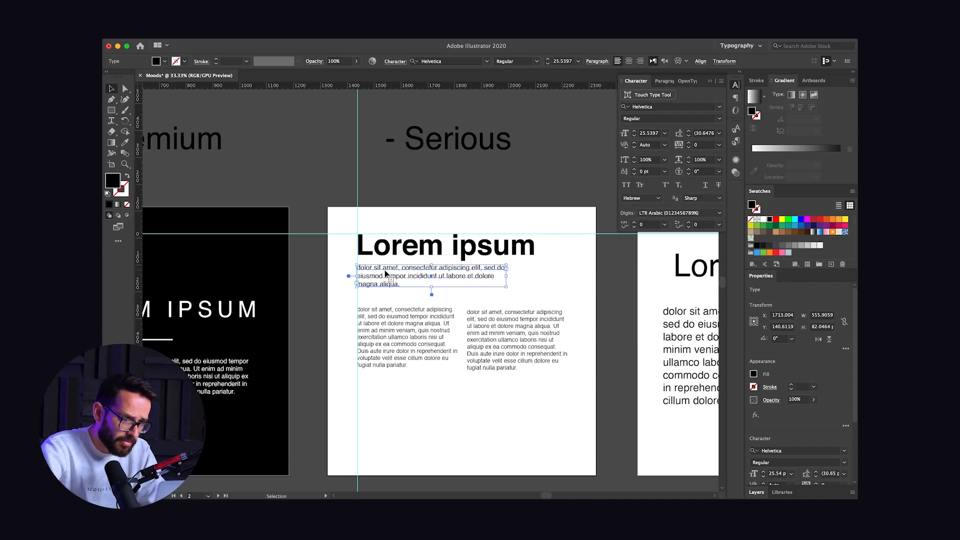
{"action": "key", "text": "Up"}
{"action": "key", "text": "Up"}
{"action": "key", "text": "Up"}
{"action": "key", "text": "Up"}
{"action": "key", "text": "Up"}
{"action": "key", "text": "Right"}
{"action": "key", "text": "Right"}
Step: Align the top edges of the two Serious text columns using the Align options
{"action": "left_click", "coordinate": [385, 345]}
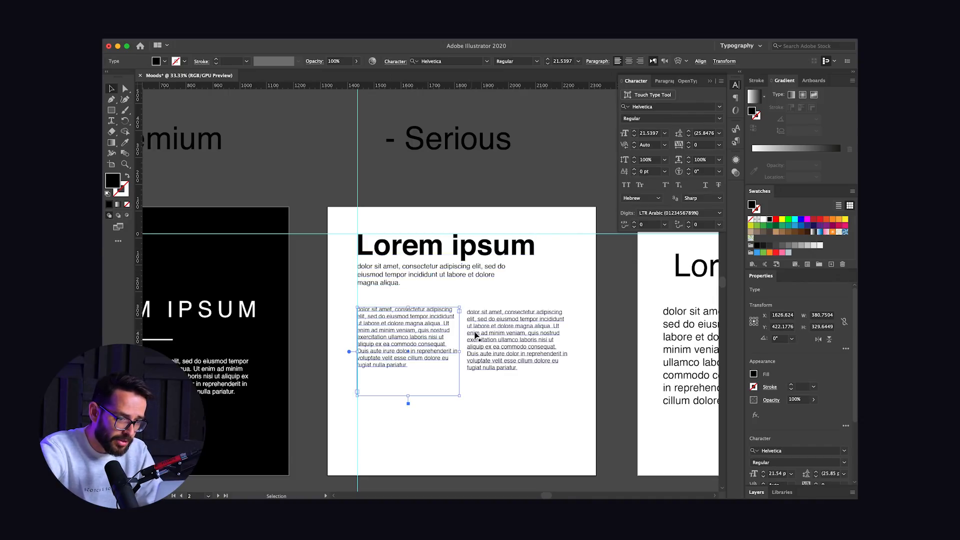
{"action": "left_click", "coordinate": [514, 342], "text": "shift"}
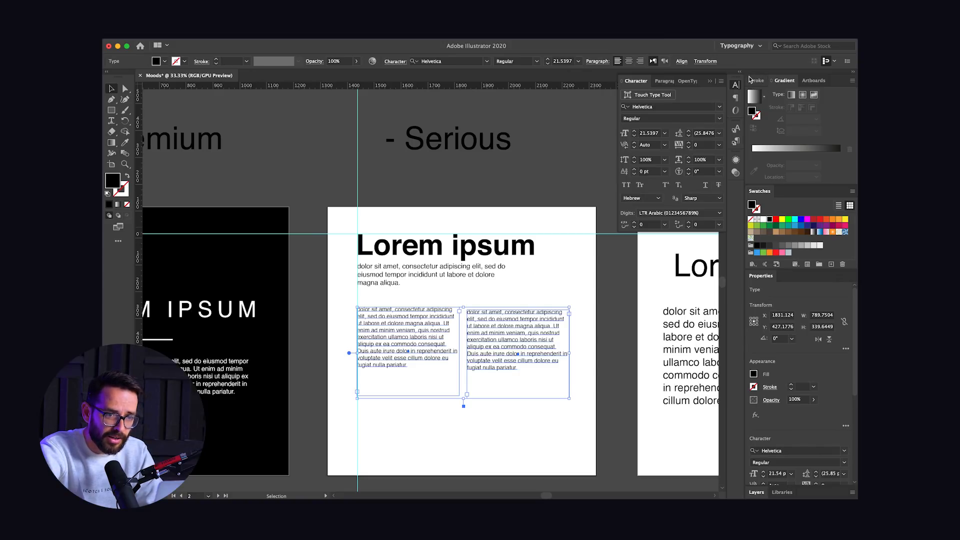
{"action": "left_click", "coordinate": [306, 34]}
{"action": "mouse_move", "coordinate": [333, 34]}
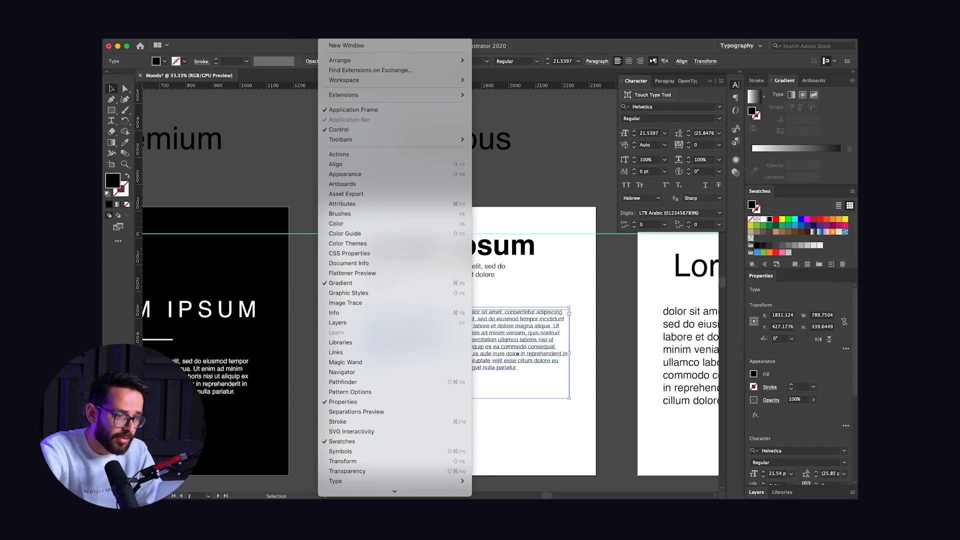
{"action": "left_click", "coordinate": [368, 164]}
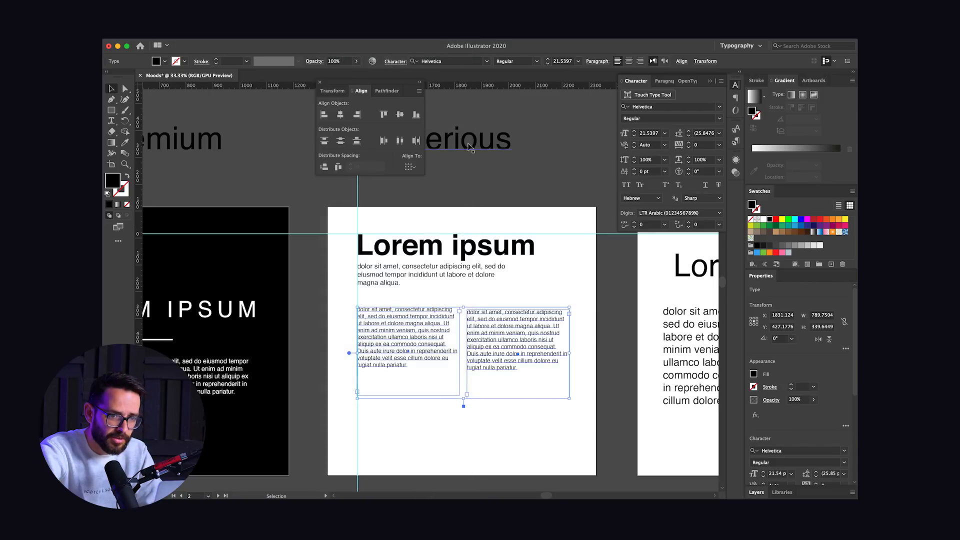
{"action": "left_click", "coordinate": [384, 115]}
{"action": "left_click", "coordinate": [310, 204]}
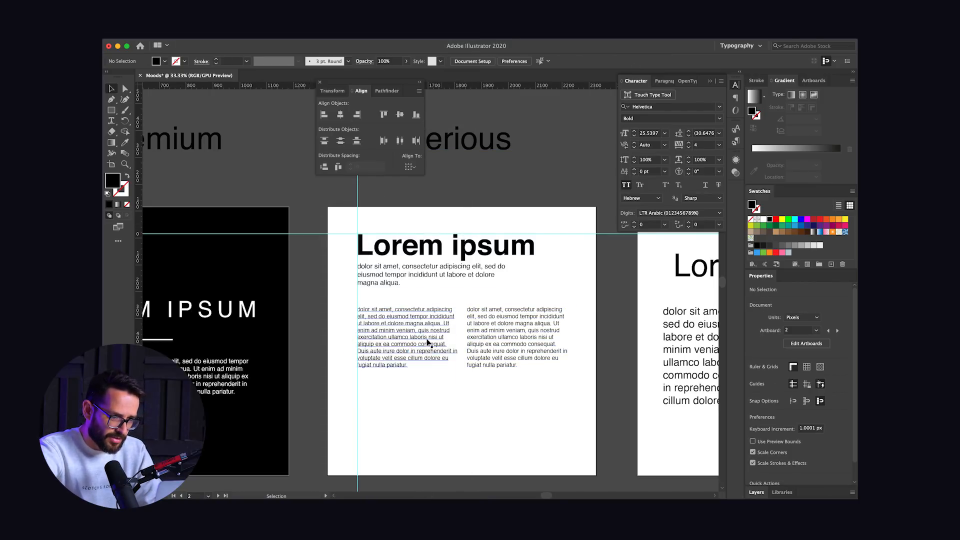
Step: Move both Serious columns down to about Y 728 px and add a horizontal guide at their last line of text
{"action": "left_click", "coordinate": [429, 339]}
{"action": "left_click", "coordinate": [476, 341], "text": "shift"}
{"action": "left_click_drag", "start_coordinate": [509, 333], "coordinate": [510, 415]}
{"action": "left_click_drag", "start_coordinate": [475, 88], "coordinate": [461, 450]}
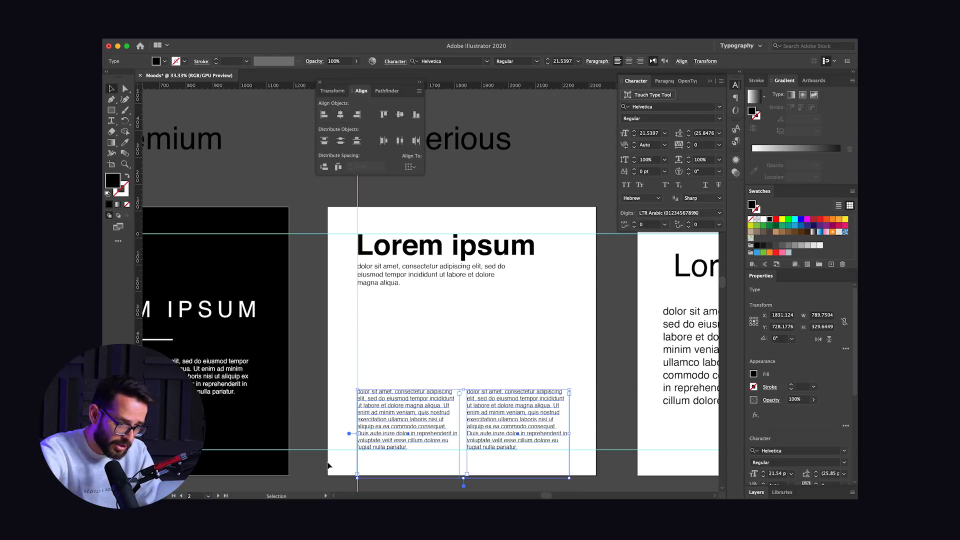
{"action": "left_click", "coordinate": [605, 364]}
{"action": "left_click", "coordinate": [485, 419]}
{"action": "left_click", "coordinate": [440, 397], "text": "shift"}
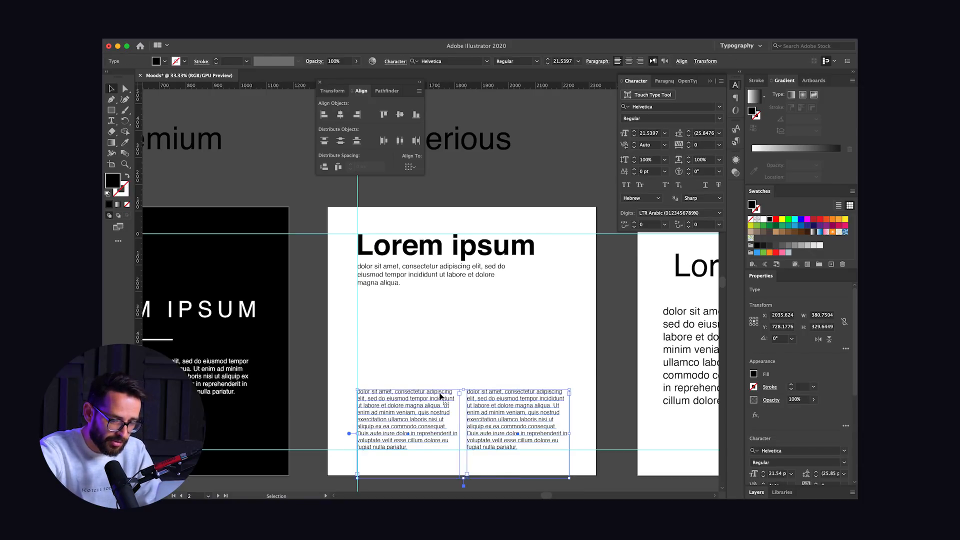
{"action": "left_click", "coordinate": [321, 376]}
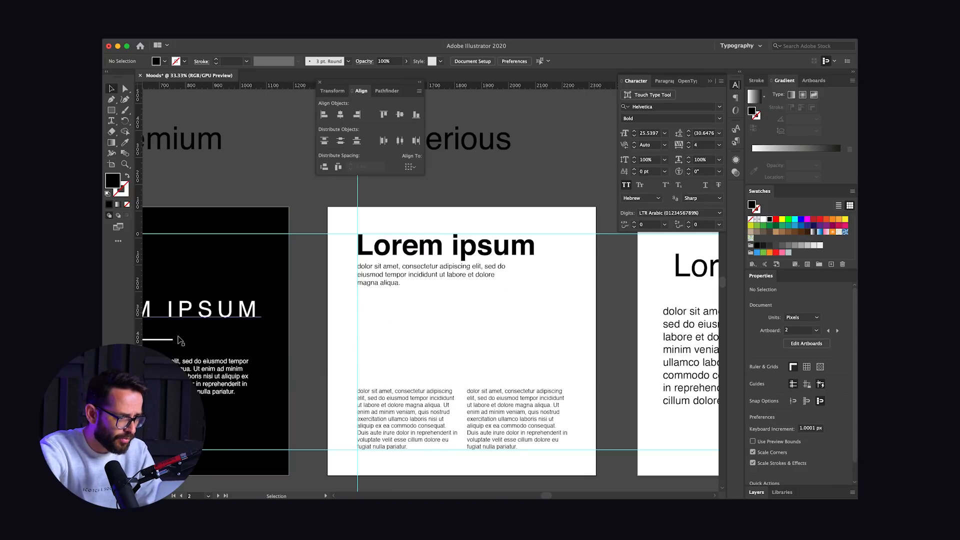
{"action": "key", "text": "l"}
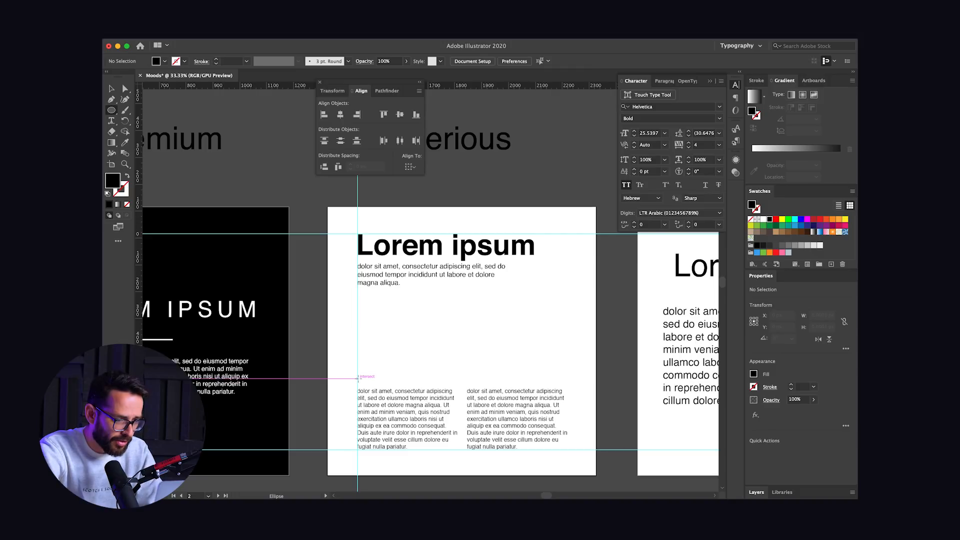
{"action": "left_click_drag", "start_coordinate": [358, 381], "coordinate": [462, 373]}
{"action": "key", "text": "super+z"}
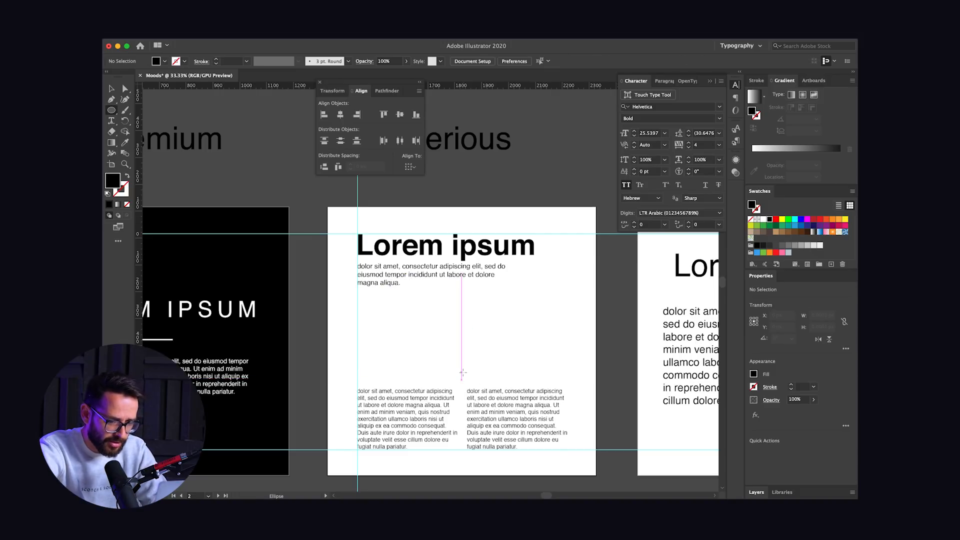
Step: Draw thin black rectangles as horizontal rules above the two Serious text columns
{"action": "key", "text": "m"}
{"action": "left_click_drag", "start_coordinate": [358, 382], "coordinate": [540, 375]}
{"action": "key", "text": "v"}
{"action": "left_click", "coordinate": [583, 338]}
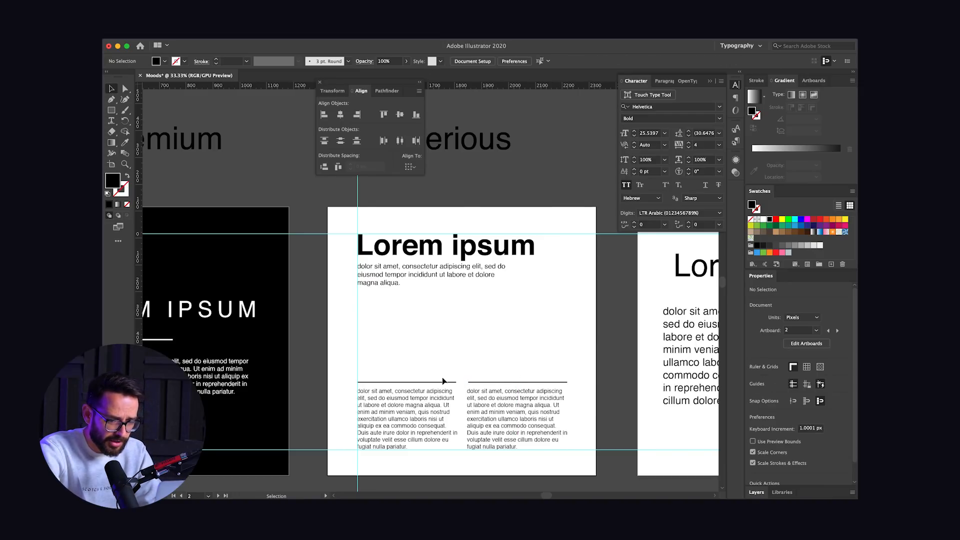
Step: Make the two rules above the Serious columns thinner by reducing their height together
{"action": "key", "text": "super+equal"}
{"action": "key", "text": "super+equal"}
{"action": "key", "text": "super+equal"}
{"action": "scroll", "coordinate": [442, 381], "scroll_direction": "down", "scroll_amount": 5}
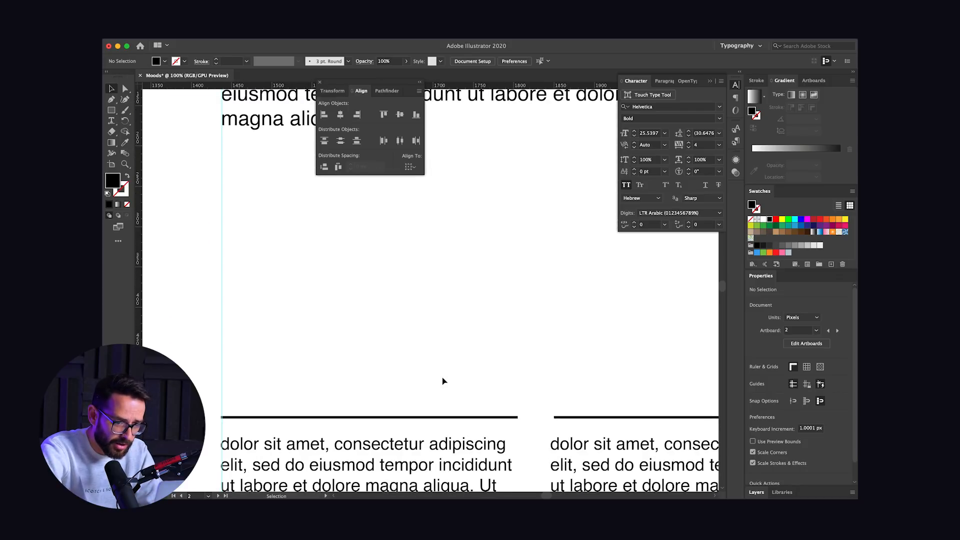
{"action": "left_click_drag", "start_coordinate": [471, 397], "coordinate": [590, 426]}
{"action": "key", "text": "super+equal"}
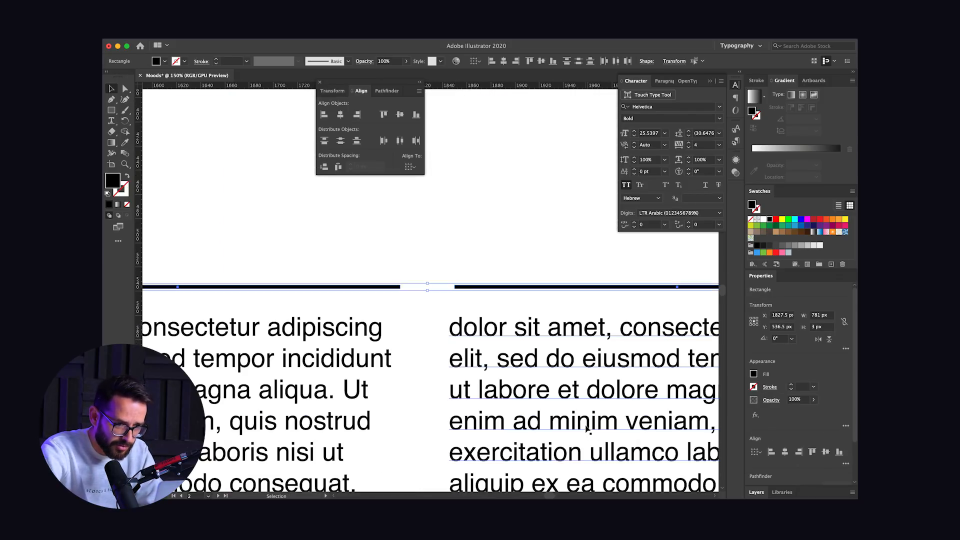
{"action": "left_click_drag", "start_coordinate": [428, 291], "coordinate": [428, 289]}
{"action": "left_click", "coordinate": [436, 262]}
{"action": "key", "text": "super+minus"}
{"action": "key", "text": "super+minus"}
{"action": "key", "text": "super+minus"}
{"action": "key", "text": "super+minus"}
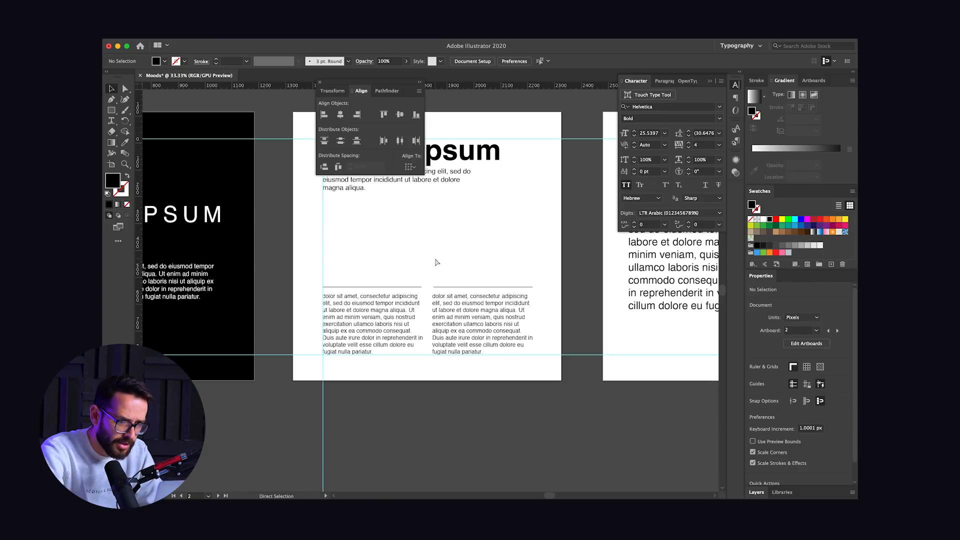
{"action": "scroll", "coordinate": [437, 257], "scroll_direction": "up", "scroll_amount": 3}
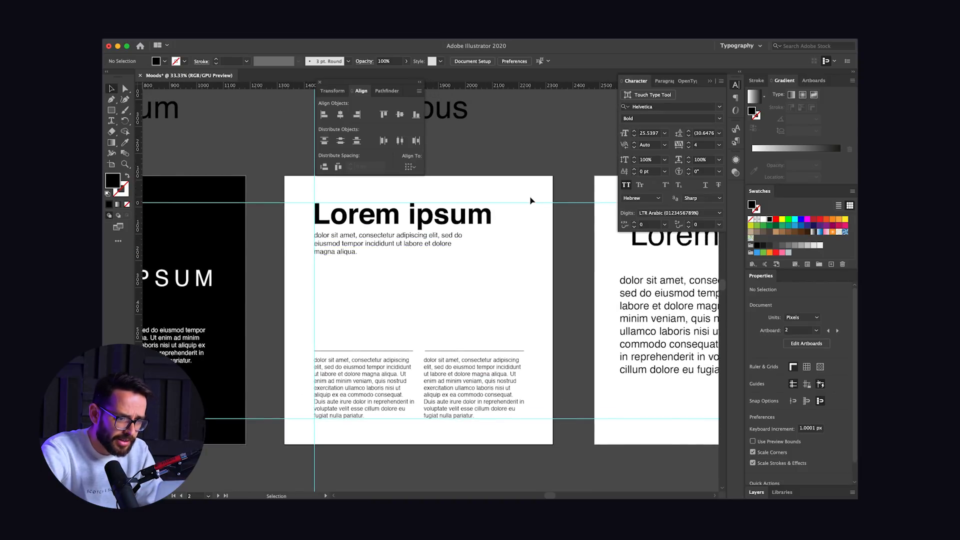
{"action": "left_click_drag", "start_coordinate": [529, 204], "coordinate": [558, 240]}
{"action": "left_click_drag", "start_coordinate": [180, 120], "coordinate": [433, 235]}
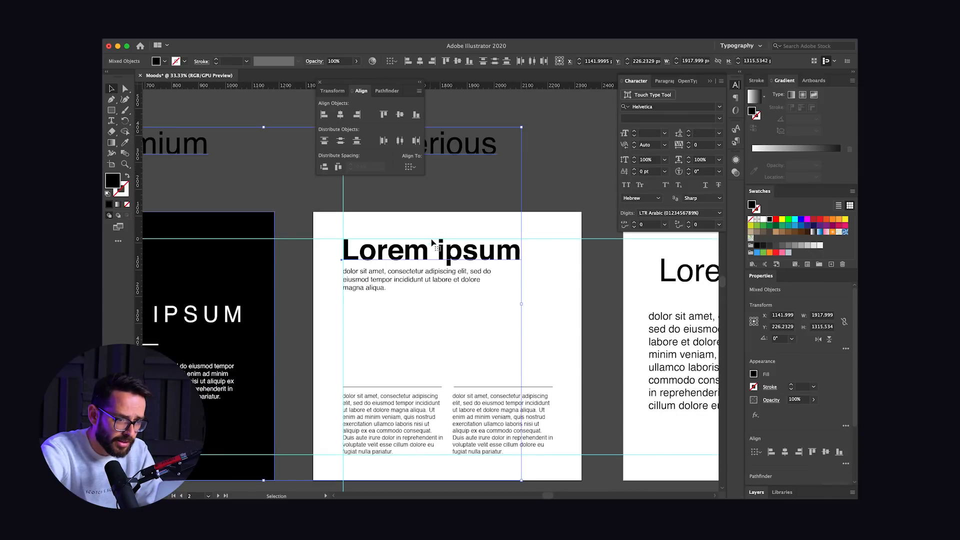
{"action": "left_click", "coordinate": [558, 244]}
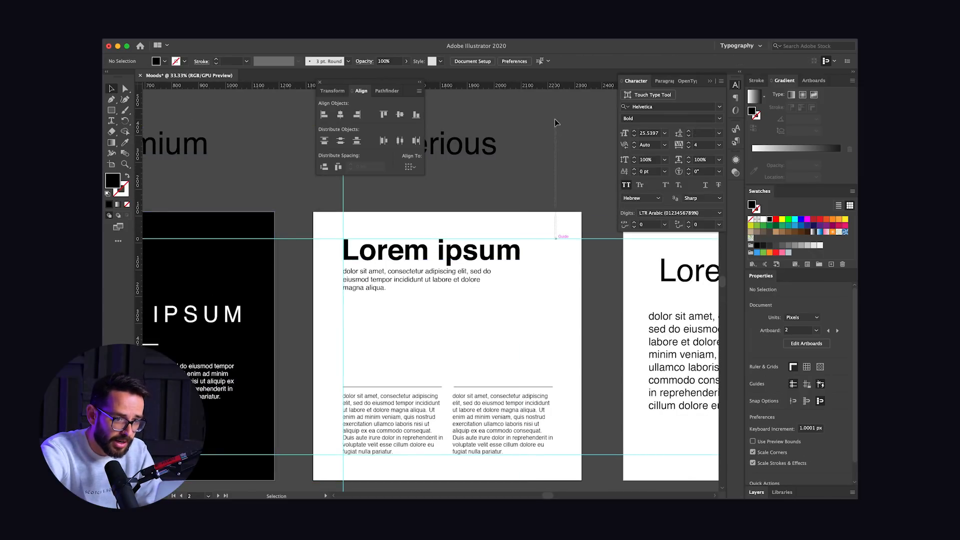
Step: Turn off Smart Guides and hide the ruler guides
{"action": "left_click", "coordinate": [418, 44]}
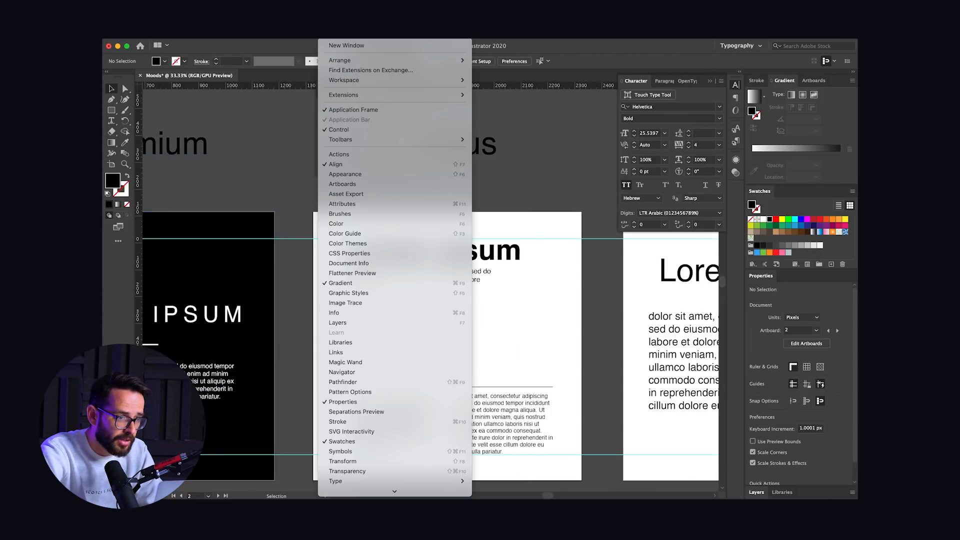
{"action": "mouse_move", "coordinate": [306, 36]}
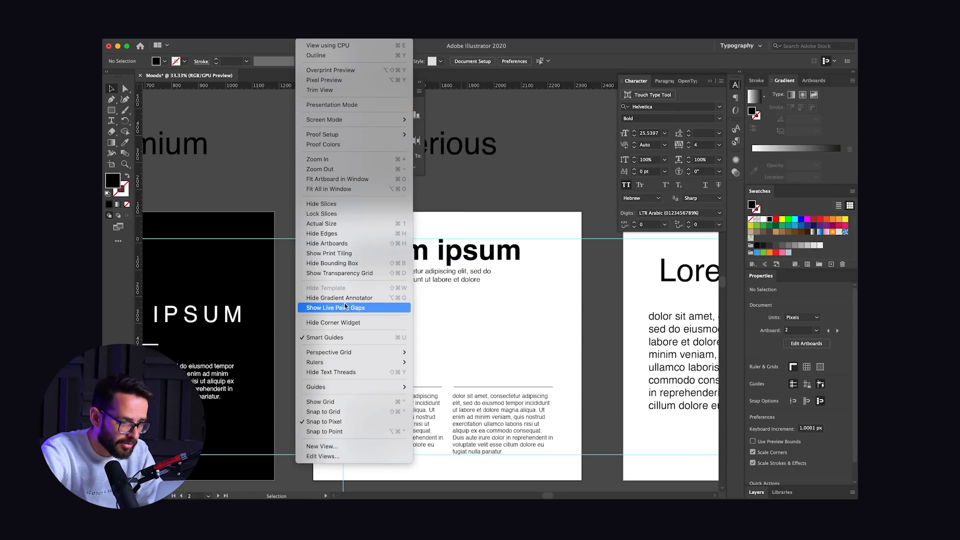
{"action": "left_click", "coordinate": [350, 340]}
{"action": "left_click", "coordinate": [306, 36]}
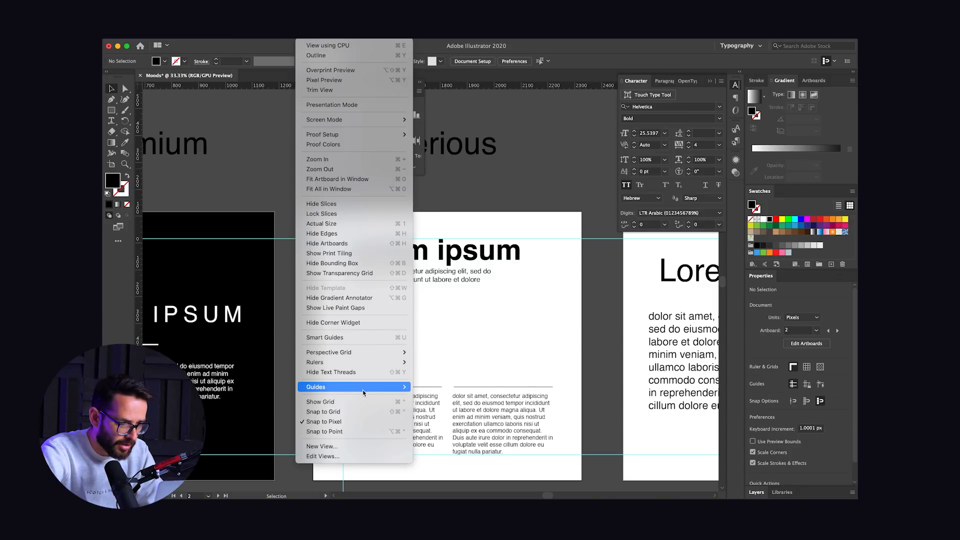
{"action": "mouse_move", "coordinate": [363, 393]}
{"action": "left_click", "coordinate": [435, 389]}
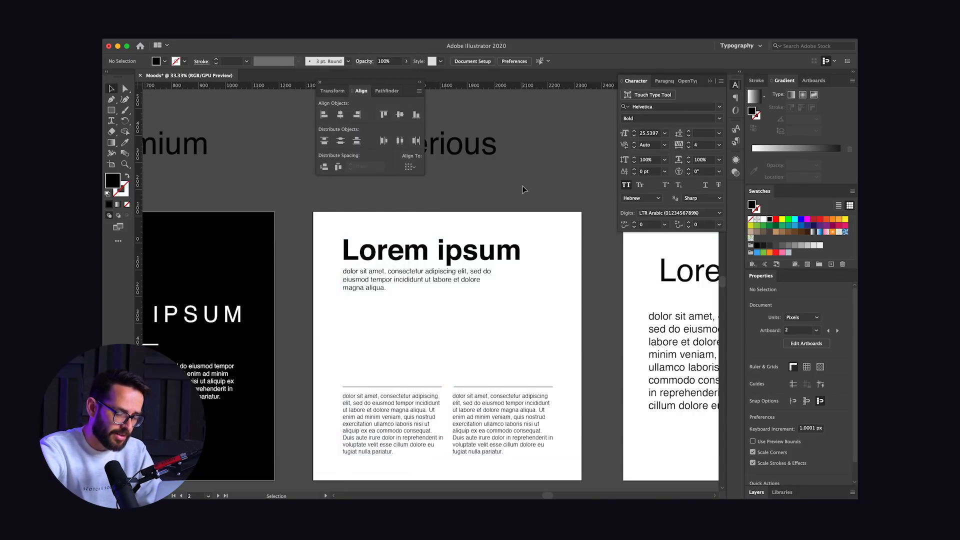
Step: Widen the Serious introductory sentence's frame to about 662 px, matching the heading's width, and move it about 11 px lower
{"action": "scroll", "coordinate": [522, 185], "scroll_direction": "right", "scroll_amount": 2}
{"action": "scroll", "coordinate": [522, 185], "scroll_direction": "up", "scroll_amount": 2}
{"action": "key", "text": "super+minus"}
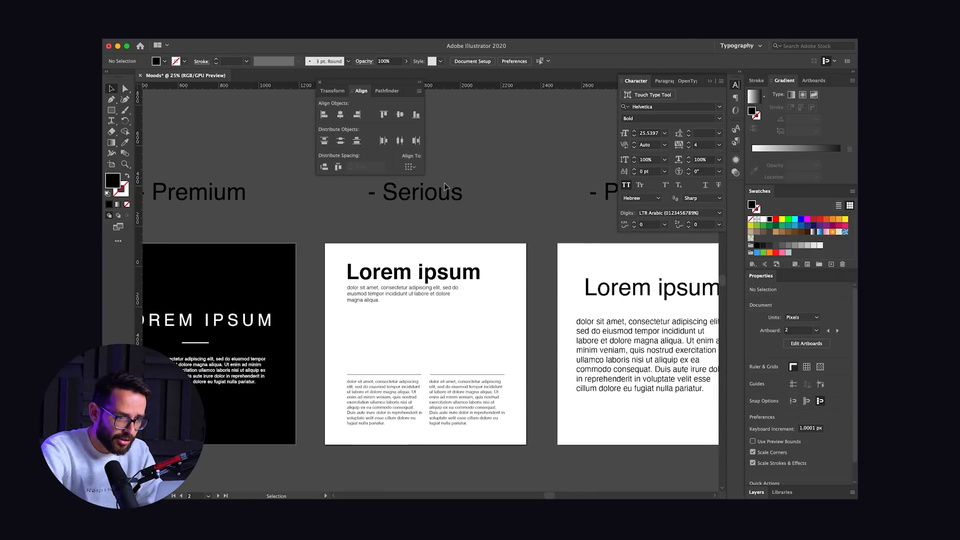
{"action": "left_click", "coordinate": [363, 302]}
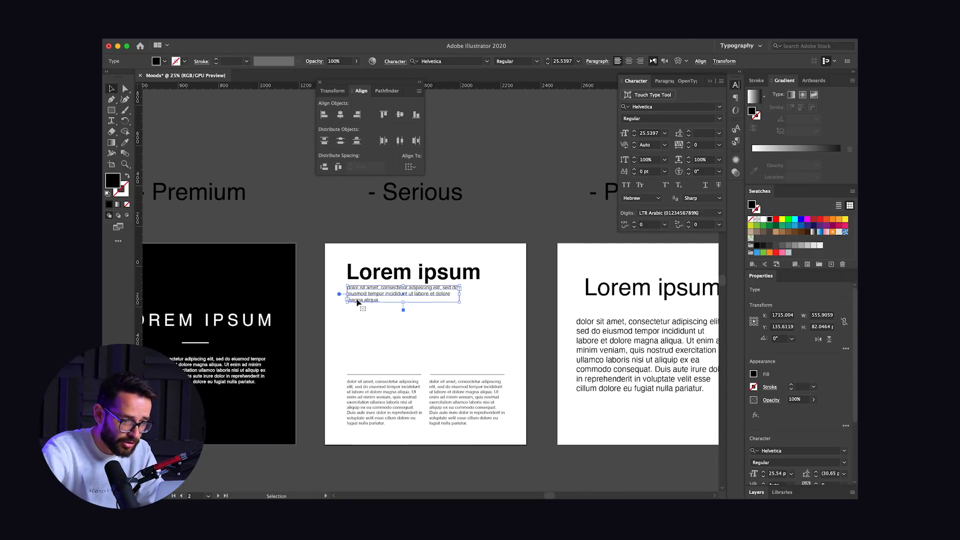
{"action": "left_click_drag", "start_coordinate": [459, 299], "coordinate": [480, 299]}
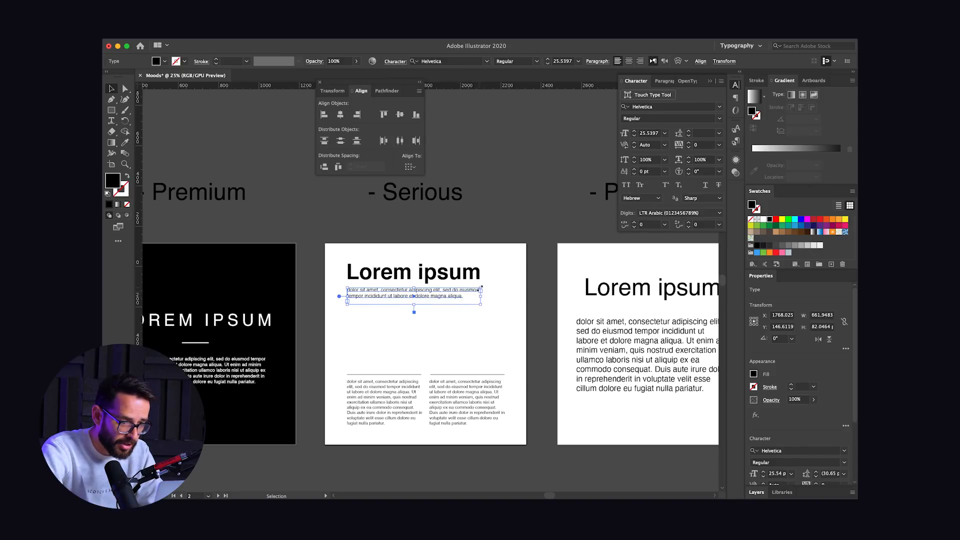
{"action": "left_click", "coordinate": [436, 312]}
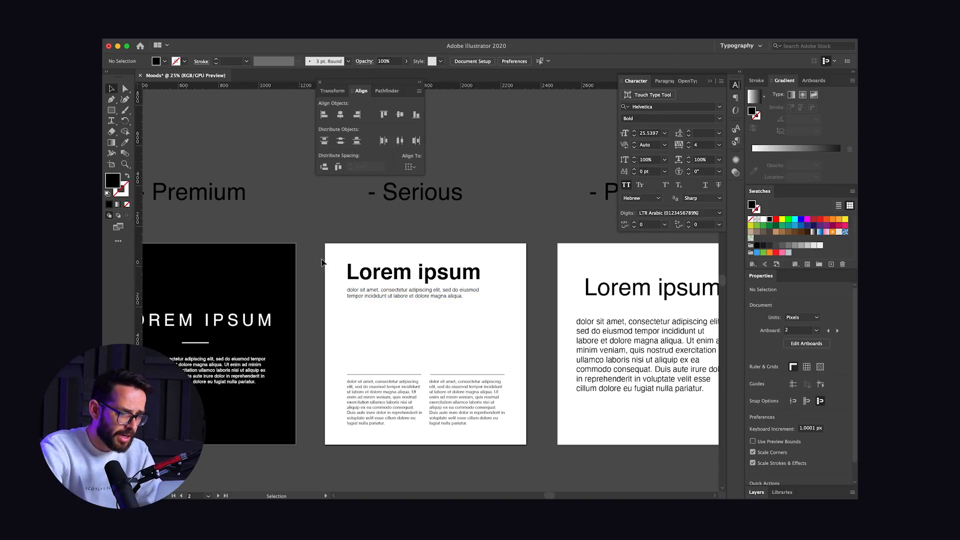
Step: Move the Playful card's body text down towards the card's bottom edge, to about Y 604 px
{"action": "scroll", "coordinate": [419, 302], "scroll_direction": "up", "scroll_amount": 2}
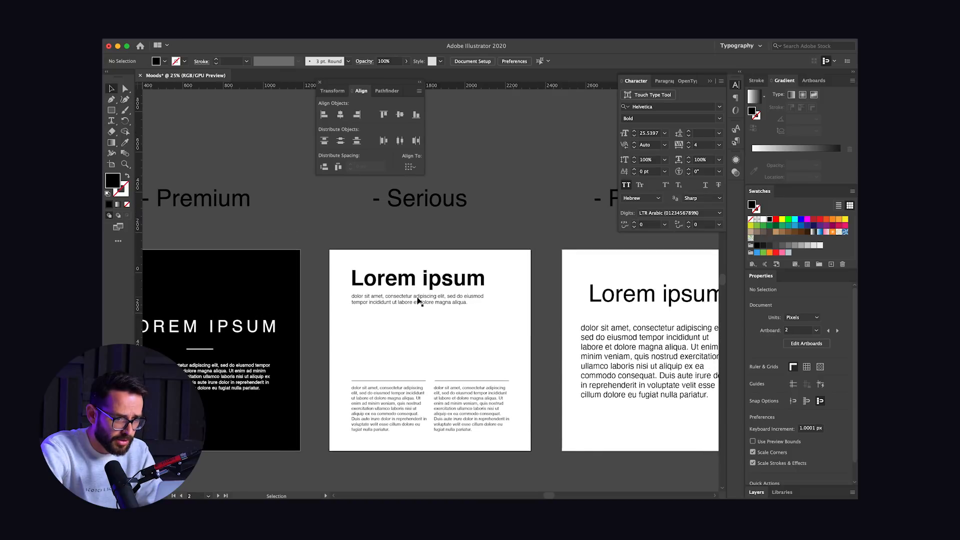
{"action": "scroll", "coordinate": [419, 301], "scroll_direction": "right", "scroll_amount": 5}
{"action": "scroll", "coordinate": [423, 300], "scroll_direction": "left", "scroll_amount": 4}
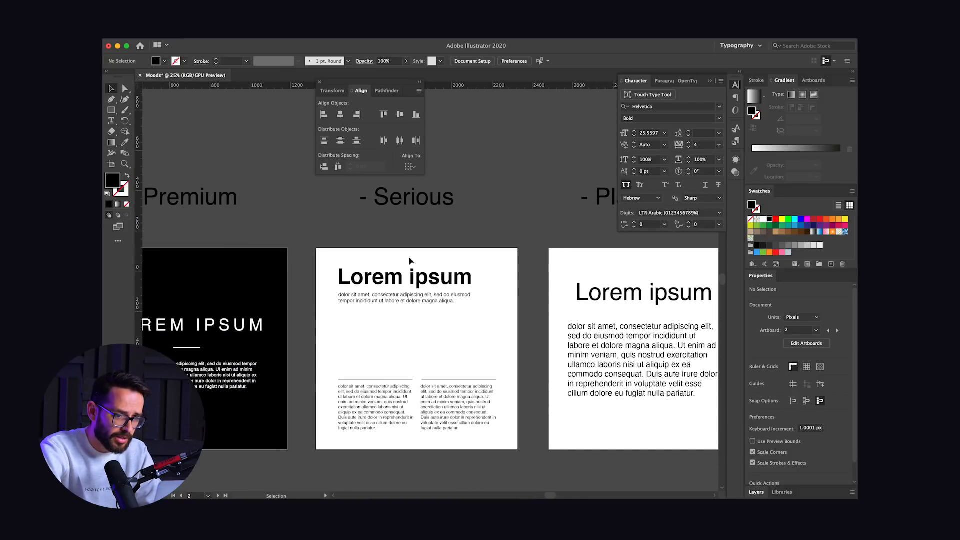
{"action": "scroll", "coordinate": [412, 268], "scroll_direction": "right", "scroll_amount": 2}
{"action": "scroll", "coordinate": [479, 231], "scroll_direction": "right", "scroll_amount": 5}
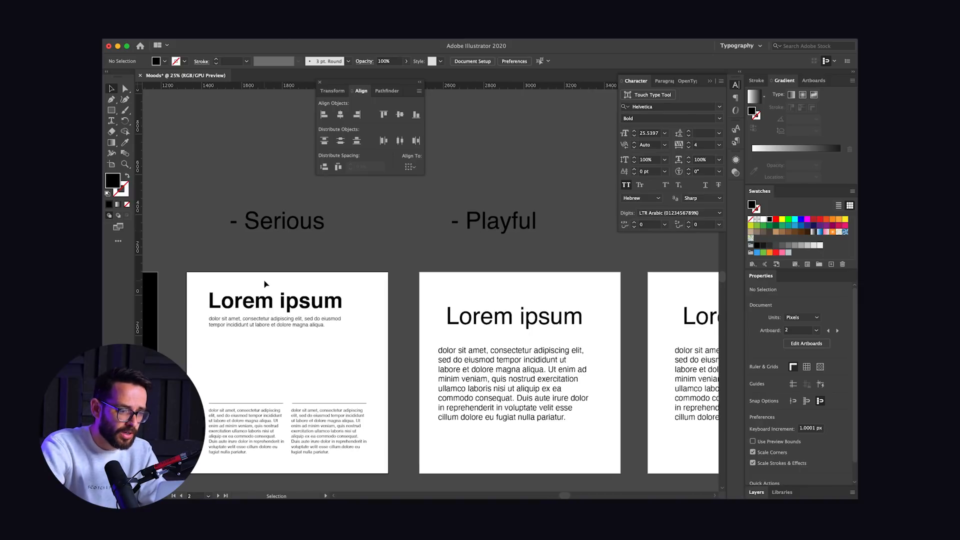
{"action": "scroll", "coordinate": [413, 257], "scroll_direction": "down", "scroll_amount": 1}
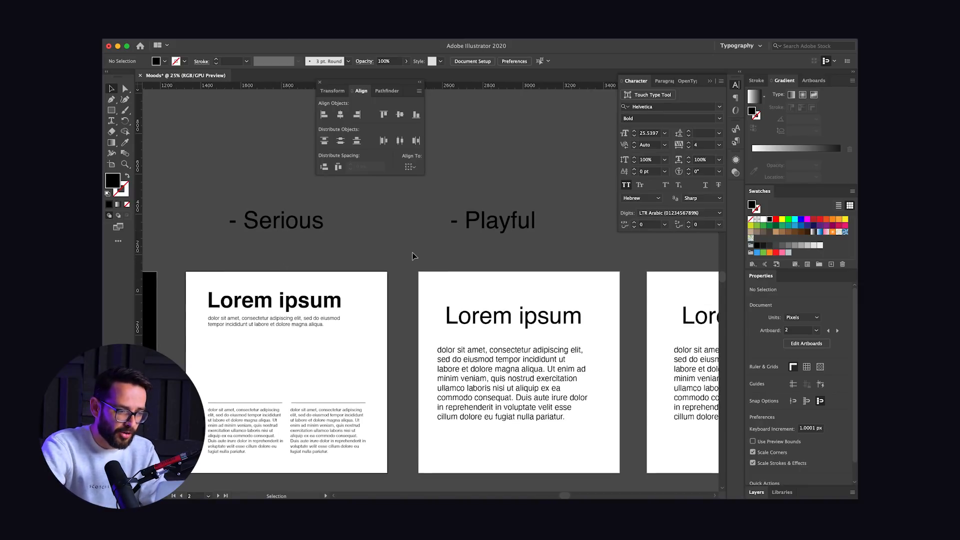
{"action": "scroll", "coordinate": [413, 257], "scroll_direction": "left", "scroll_amount": 2}
{"action": "scroll", "coordinate": [413, 257], "scroll_direction": "right", "scroll_amount": 5}
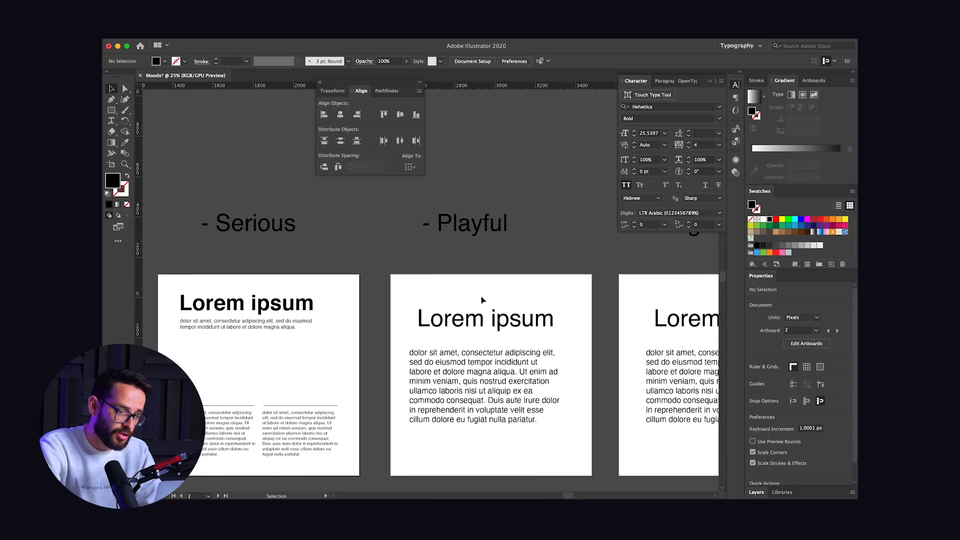
{"action": "left_click", "coordinate": [451, 351]}
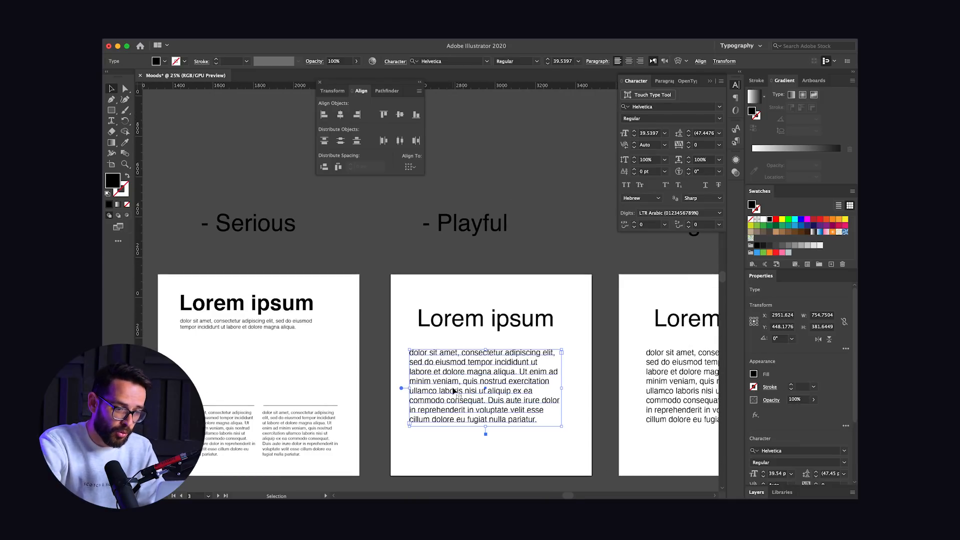
{"action": "scroll", "coordinate": [453, 390], "scroll_direction": "down", "scroll_amount": 2}
{"action": "left_click_drag", "start_coordinate": [483, 344], "coordinate": [474, 362]}
Step: Set the Playful card's "Lorem ipsum" heading to Helvetica Bold
{"action": "left_click", "coordinate": [466, 284]}
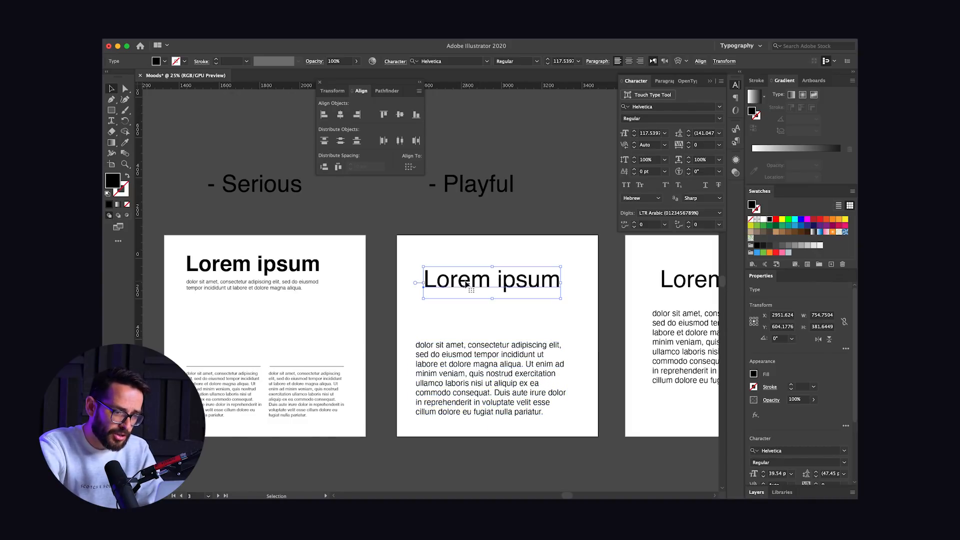
{"action": "left_click", "coordinate": [719, 121]}
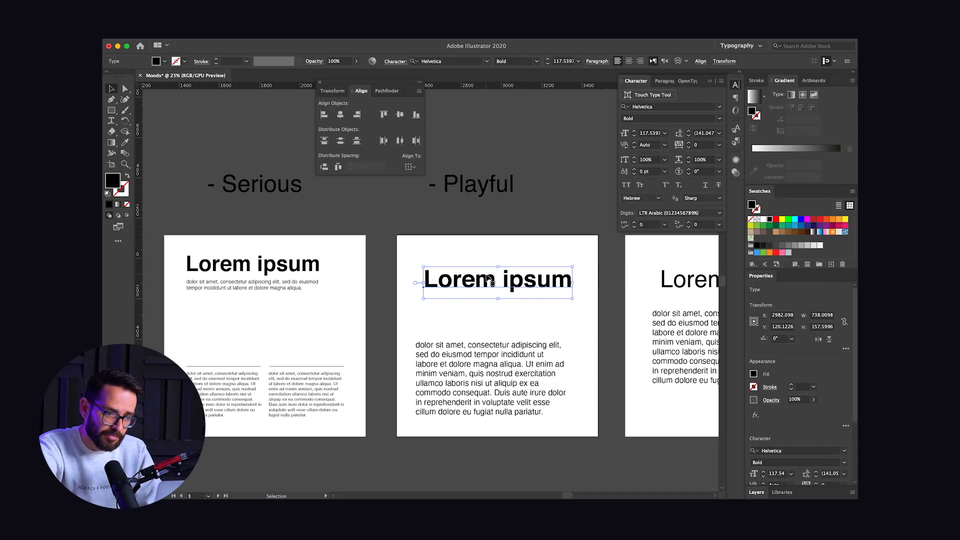
Step: Change the Playful card's heading to all lowercase so it reads "lorem ipsum"
{"action": "scroll", "coordinate": [488, 278], "scroll_direction": "right", "scroll_amount": 3}
{"action": "scroll", "coordinate": [488, 278], "scroll_direction": "up", "scroll_amount": 1}
{"action": "scroll", "coordinate": [488, 279], "scroll_direction": "down", "scroll_amount": 2}
{"action": "scroll", "coordinate": [488, 278], "scroll_direction": "left", "scroll_amount": 2}
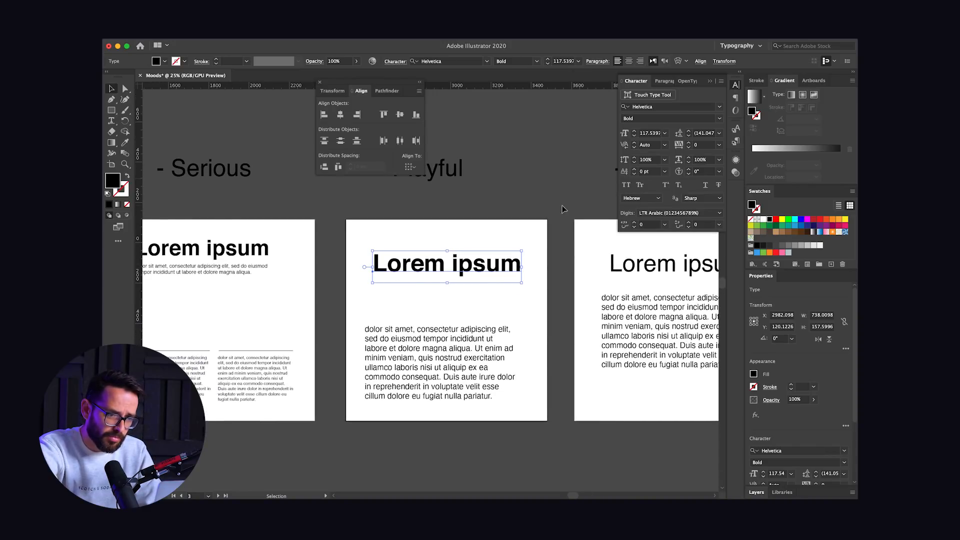
{"action": "double_click", "coordinate": [395, 269]}
{"action": "key", "text": "BackSpace"}
{"action": "type", "text": "l"}
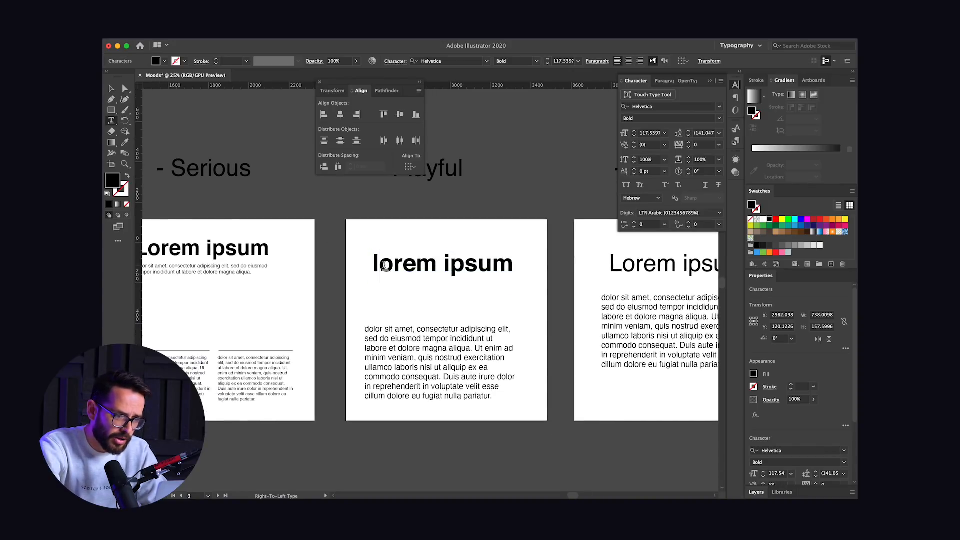
{"action": "scroll", "coordinate": [438, 263], "scroll_direction": "right", "scroll_amount": 1}
{"action": "key", "text": "Escape"}
{"action": "left_click", "coordinate": [463, 214]}
{"action": "left_click", "coordinate": [447, 259]}
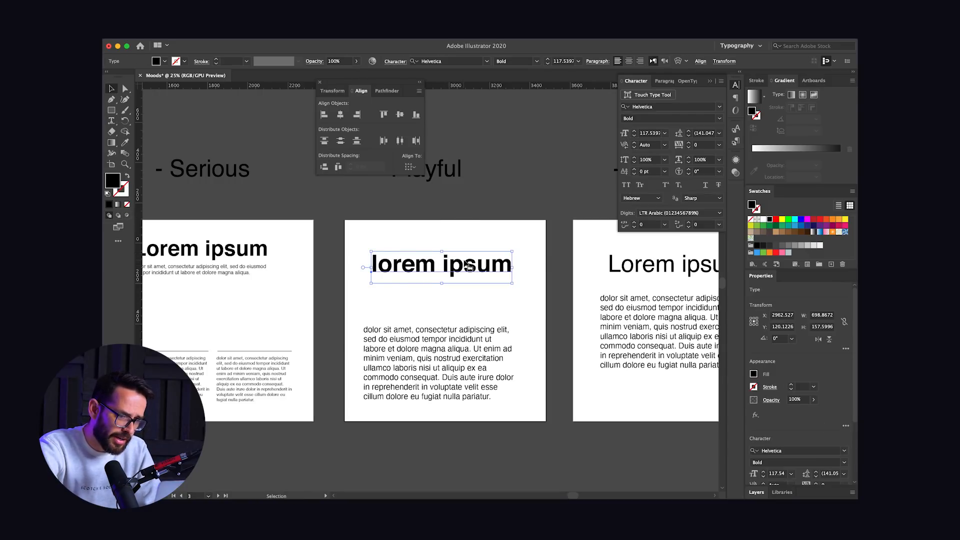
Step: Convert the Playful heading to outlines and ungroup it into separate letters
{"action": "key", "text": "super+equal"}
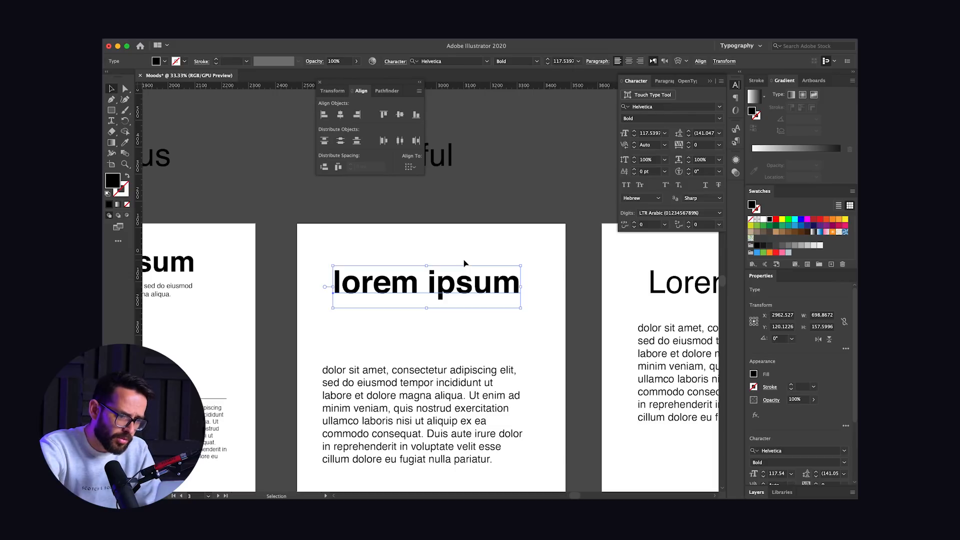
{"action": "right_click", "coordinate": [463, 286]}
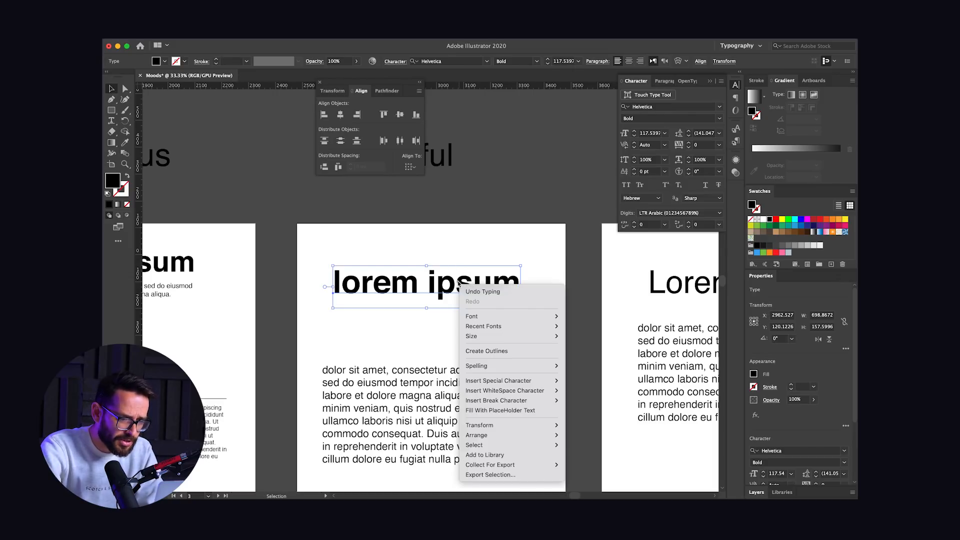
{"action": "left_click", "coordinate": [484, 352]}
{"action": "key", "text": "shift+super+g"}
{"action": "left_click", "coordinate": [531, 312]}
Step: Group the letters of "ipsum" and move the word below "lorem", just above the body text
{"action": "left_click_drag", "start_coordinate": [531, 312], "coordinate": [429, 254]}
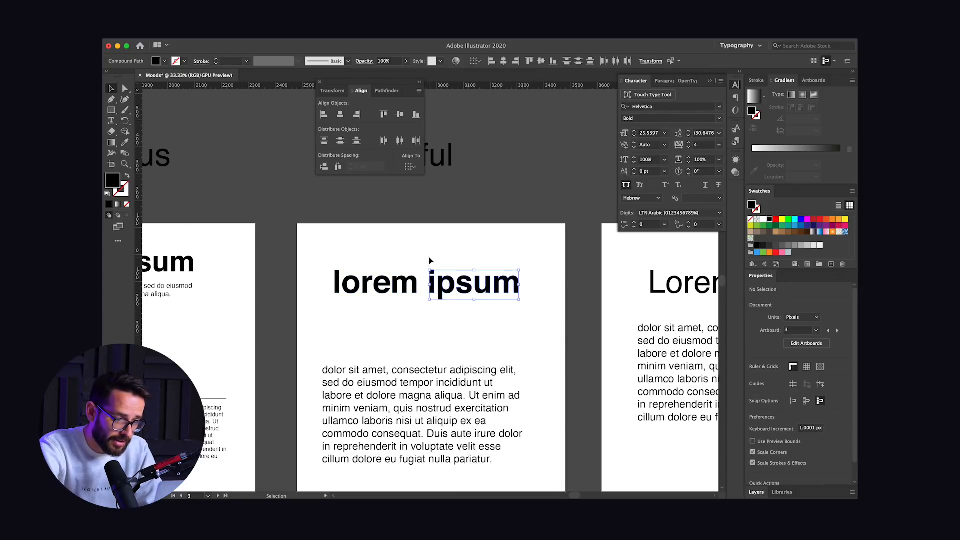
{"action": "key", "text": "super+g"}
{"action": "left_click_drag", "start_coordinate": [454, 285], "coordinate": [417, 346]}
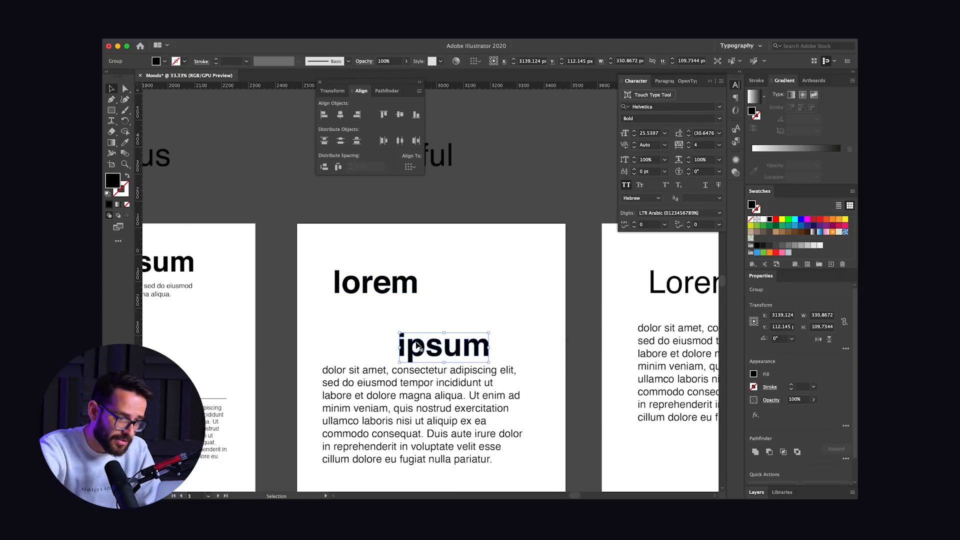
Step: Enlarge the letters of "lorem" together so the word is clearly larger than "ipsum"
{"action": "left_click", "coordinate": [388, 313]}
{"action": "left_click_drag", "start_coordinate": [430, 300], "coordinate": [321, 240]}
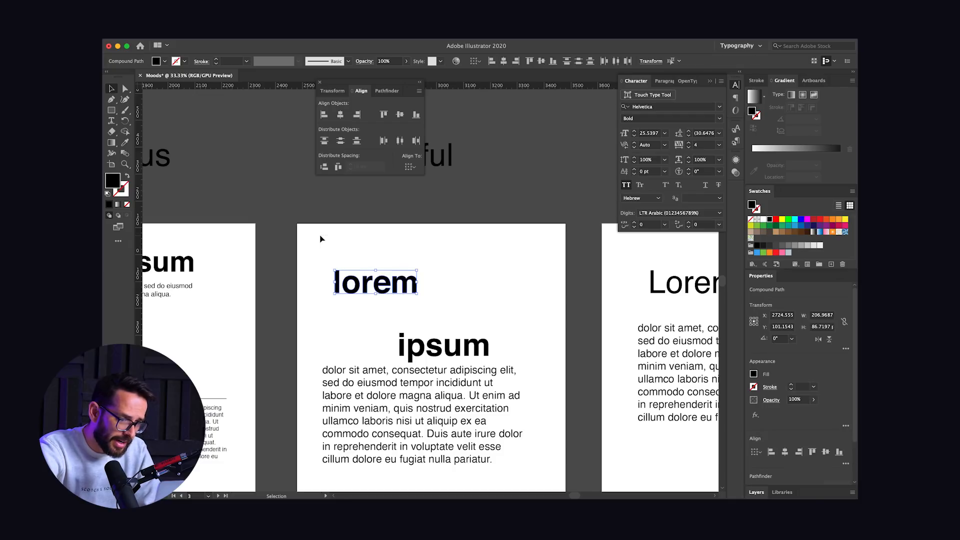
{"action": "left_click_drag", "start_coordinate": [418, 269], "coordinate": [463, 270]}
Step: Tilt the l, r and m of "lorem" slightly and offset its r upwards and its e downwards
{"action": "left_click", "coordinate": [513, 259]}
{"action": "left_click", "coordinate": [469, 277]}
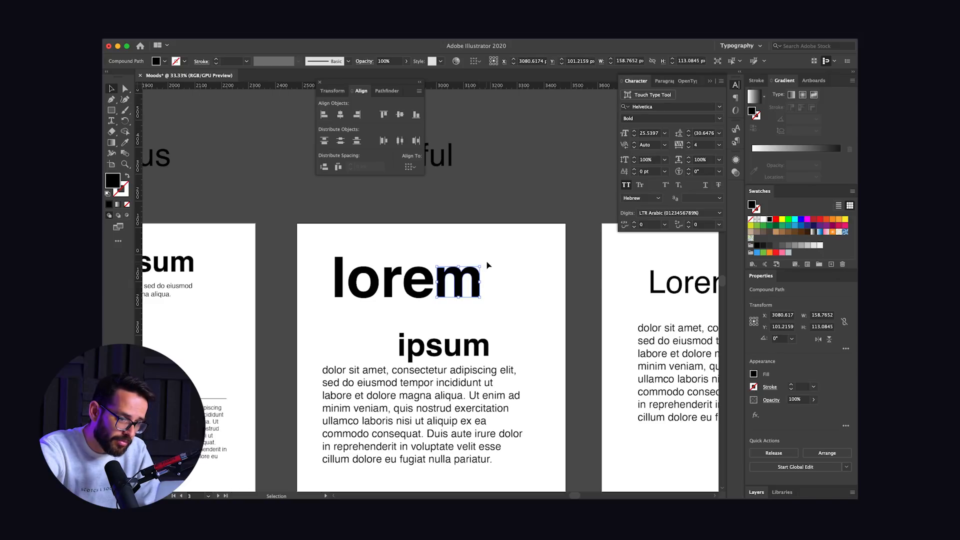
{"action": "left_click_drag", "start_coordinate": [484, 265], "coordinate": [489, 273]}
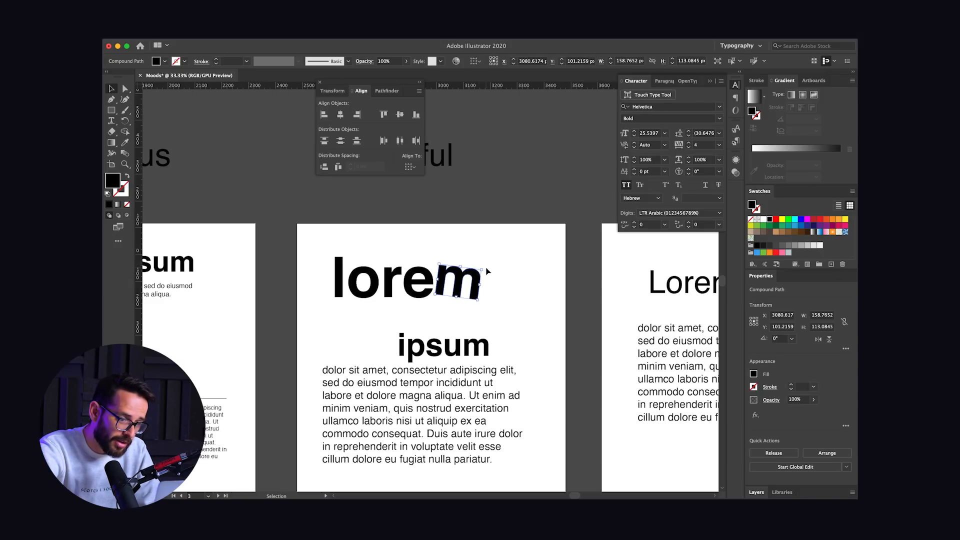
{"action": "left_click", "coordinate": [413, 299]}
{"action": "left_click_drag", "start_coordinate": [413, 298], "coordinate": [409, 261]}
{"action": "left_click", "coordinate": [337, 290]}
{"action": "key", "text": "r"}
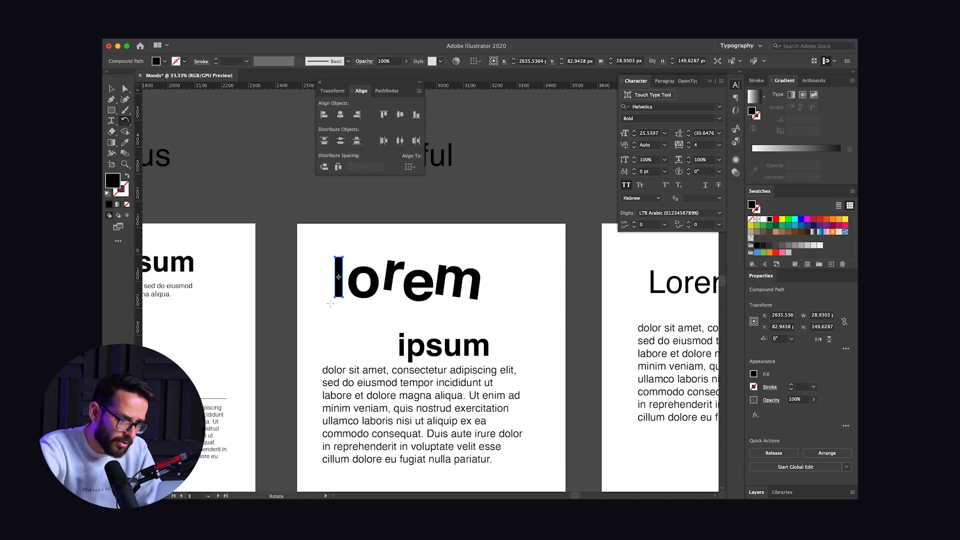
{"action": "left_click_drag", "start_coordinate": [330, 304], "coordinate": [334, 304]}
{"action": "key", "text": "v"}
Step: Move "ipsum" up close beneath "lorem" and enlarge it to about 407 px wide
{"action": "left_click", "coordinate": [420, 354]}
{"action": "left_click_drag", "start_coordinate": [420, 355], "coordinate": [426, 318]}
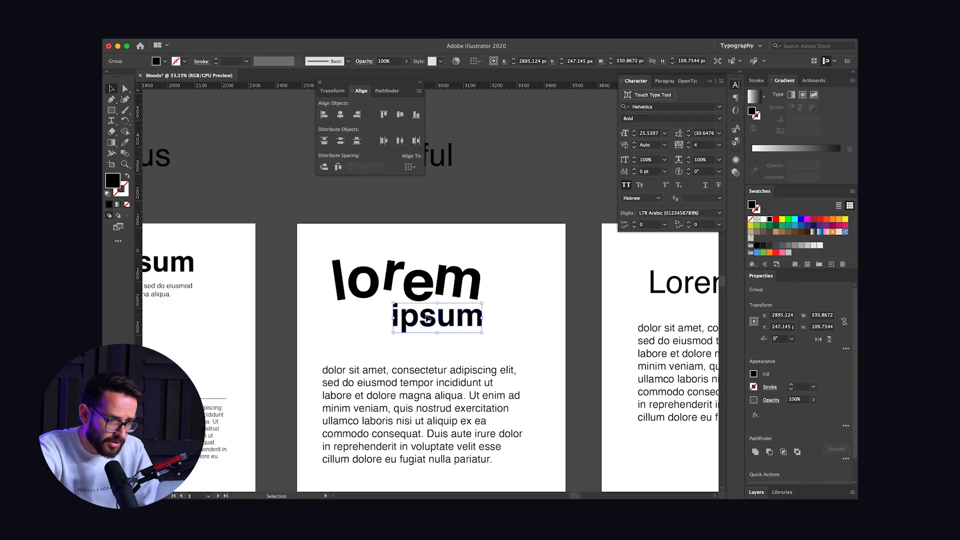
{"action": "left_click_drag", "start_coordinate": [483, 333], "coordinate": [503, 339]}
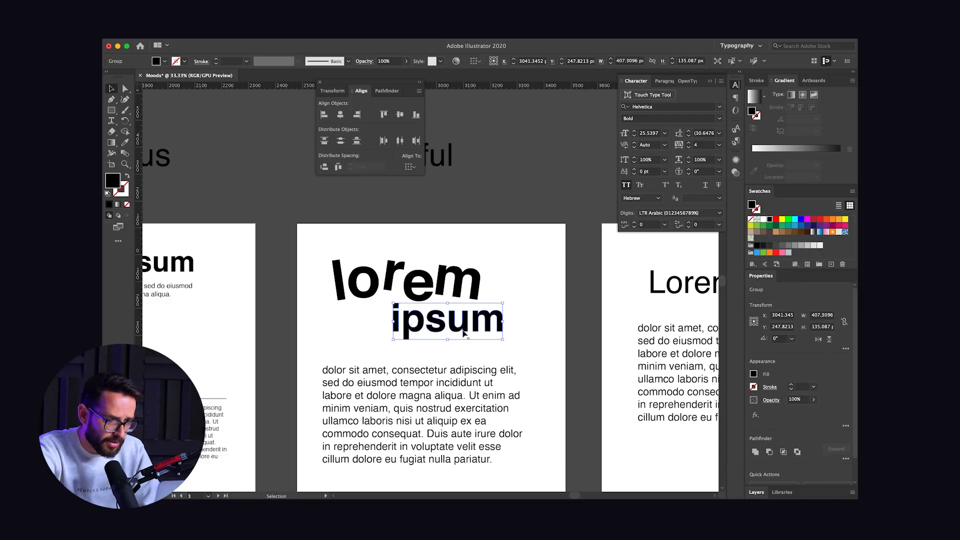
Step: Ungroup "ipsum", rotate its m slightly and raise its u a little
{"action": "key", "text": "super+shift+g"}
{"action": "left_click", "coordinate": [553, 326]}
{"action": "left_click", "coordinate": [499, 323]}
{"action": "key", "text": "r"}
{"action": "left_click_drag", "start_coordinate": [534, 305], "coordinate": [528, 301]}
{"action": "key", "text": "v"}
{"action": "left_click", "coordinate": [459, 326]}
{"action": "left_click_drag", "start_coordinate": [459, 326], "coordinate": [459, 323]}
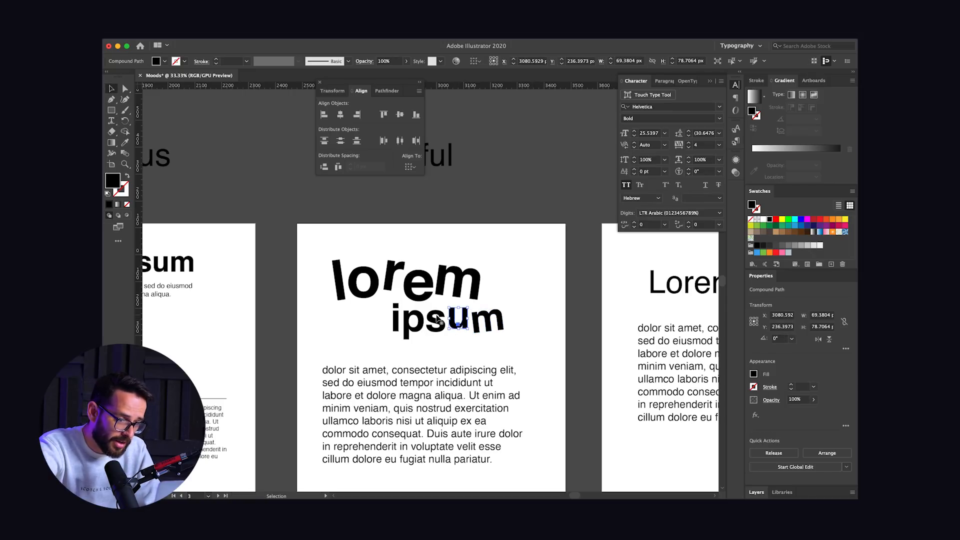
{"action": "left_click", "coordinate": [409, 314]}
{"action": "key", "text": "t"}
{"action": "left_click", "coordinate": [429, 304]}
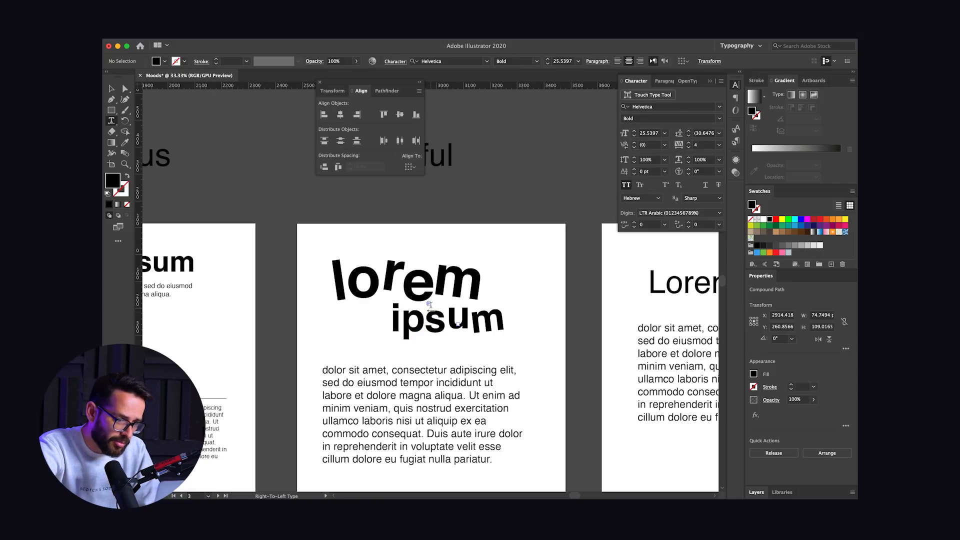
{"action": "key", "text": "super+z"}
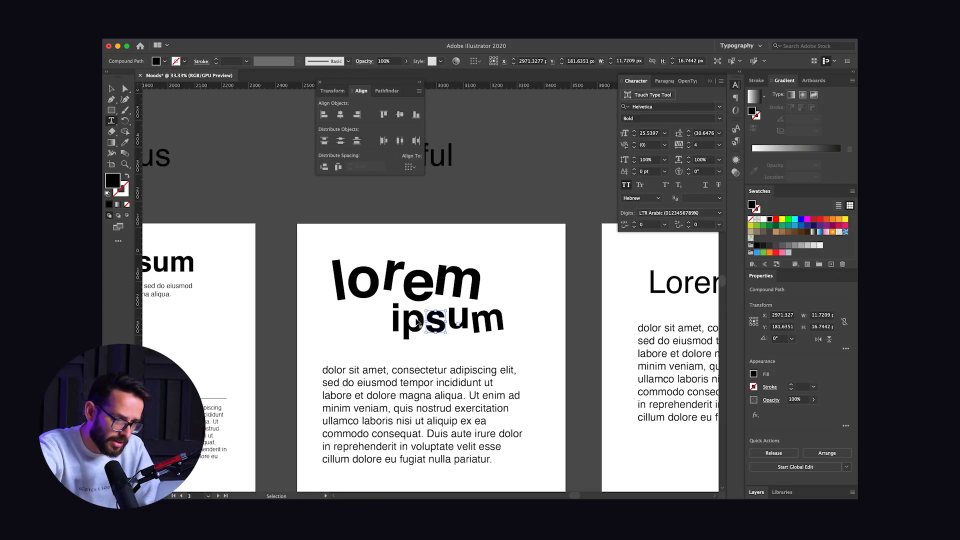
Step: Tilt the p of "ipsum" with the Rotate tool and raise its i slightly
{"action": "key", "text": "v"}
{"action": "left_click", "coordinate": [419, 322]}
{"action": "key", "text": "r"}
{"action": "left_click_drag", "start_coordinate": [429, 309], "coordinate": [414, 330]}
{"action": "key", "text": "v"}
{"action": "left_click", "coordinate": [397, 320]}
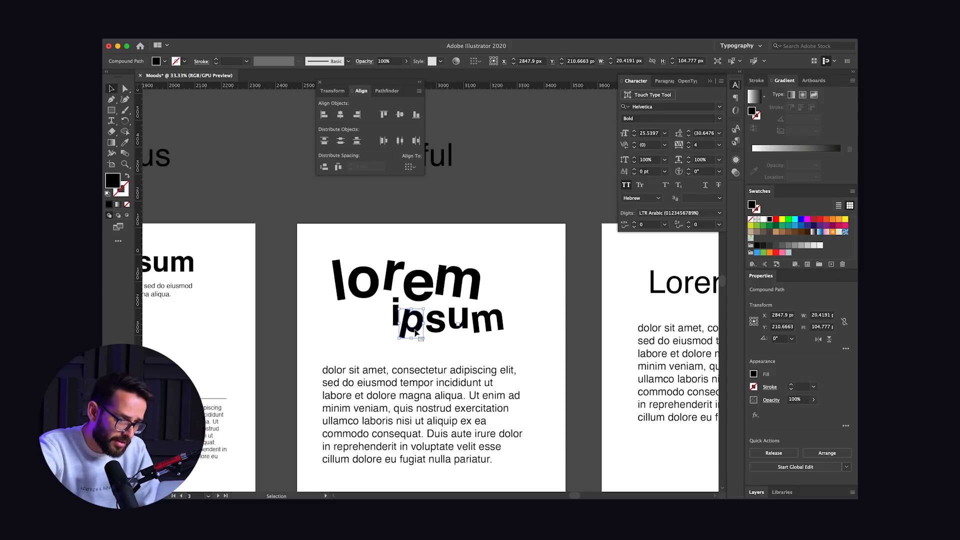
Step: Scale up all the letters of "lorem ipsum" together to fill more of the Playful card's width
{"action": "left_click", "coordinate": [371, 339]}
{"action": "left_click_drag", "start_coordinate": [330, 250], "coordinate": [542, 356]}
{"action": "left_click_drag", "start_coordinate": [422, 290], "coordinate": [409, 276]}
{"action": "left_click", "coordinate": [530, 241]}
Step: Nudge the e and m of "lorem" a few pixels left to tighten the letter spacing
{"action": "left_click", "coordinate": [437, 277]}
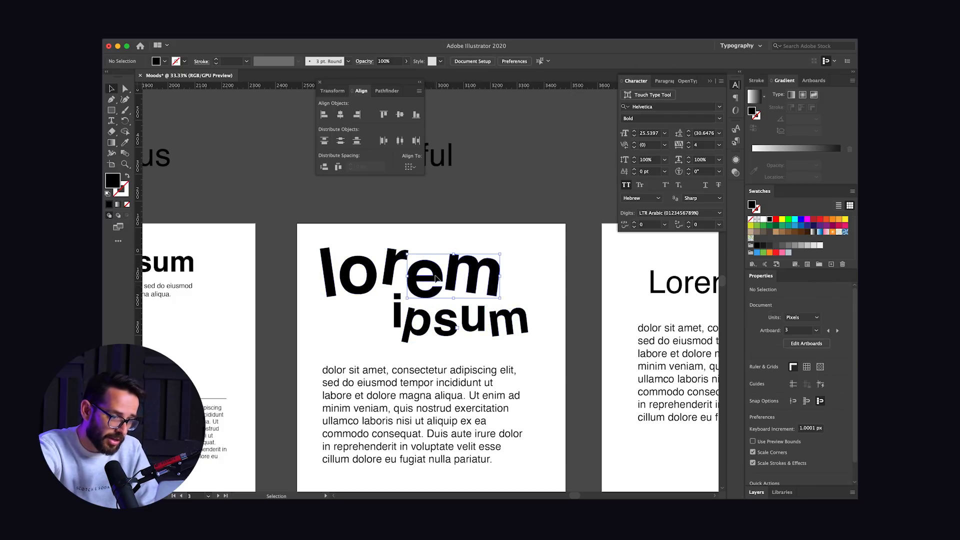
{"action": "key", "text": "Left"}
{"action": "key", "text": "Left"}
{"action": "key", "text": "Left"}
{"action": "key", "text": "Left"}
{"action": "key", "text": "Left"}
{"action": "left_click", "coordinate": [365, 338]}
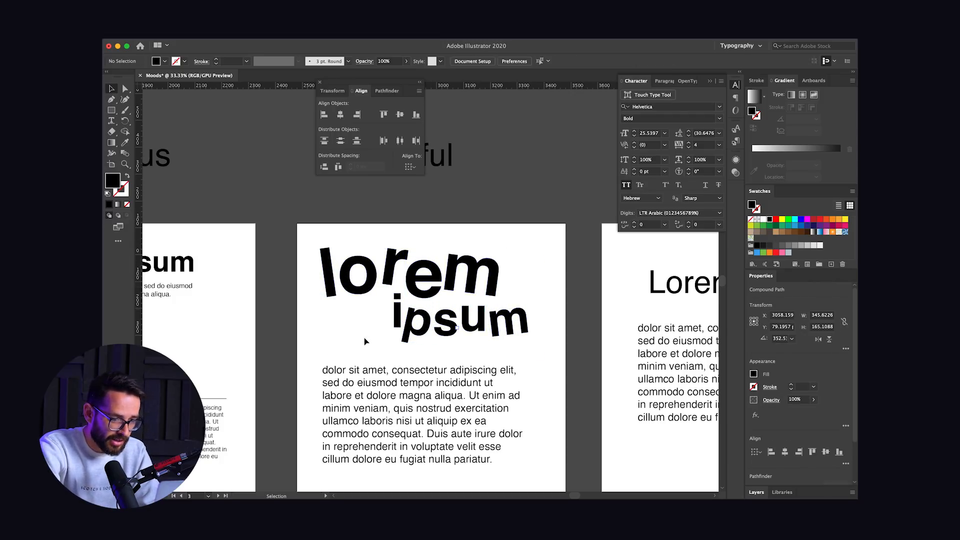
Step: Reduce the Playful card's body text to about 29.54 pt
{"action": "scroll", "coordinate": [364, 337], "scroll_direction": "down", "scroll_amount": 3}
{"action": "left_click", "coordinate": [392, 338]}
{"action": "key", "text": "super+shift+comma"}
{"action": "key", "text": "super+shift+comma"}
{"action": "key", "text": "super+shift+comma"}
{"action": "key", "text": "super+shift+comma"}
{"action": "key", "text": "super+shift+comma"}
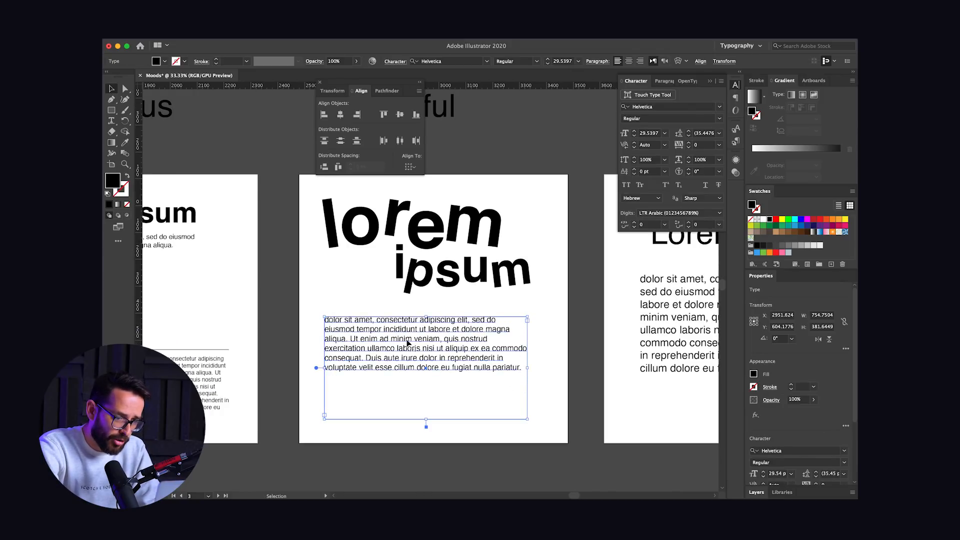
Step: Resize the body text frame to about 716 by 281 px and move it down to about Y 675 px
{"action": "left_click_drag", "start_coordinate": [426, 418], "coordinate": [426, 378]}
{"action": "left_click_drag", "start_coordinate": [529, 348], "coordinate": [517, 348]}
{"action": "left_click_drag", "start_coordinate": [420, 379], "coordinate": [401, 396]}
{"action": "left_click", "coordinate": [401, 422]}
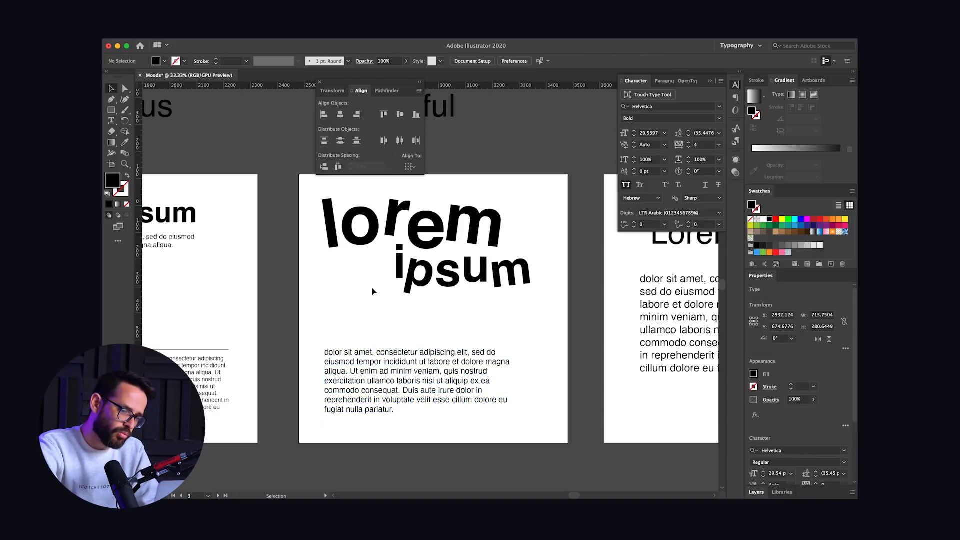
Step: Move the Playful card's body text up beneath the heading, to about X 2924, Y 445 px
{"action": "key", "text": "super+minus"}
{"action": "left_click", "coordinate": [392, 357]}
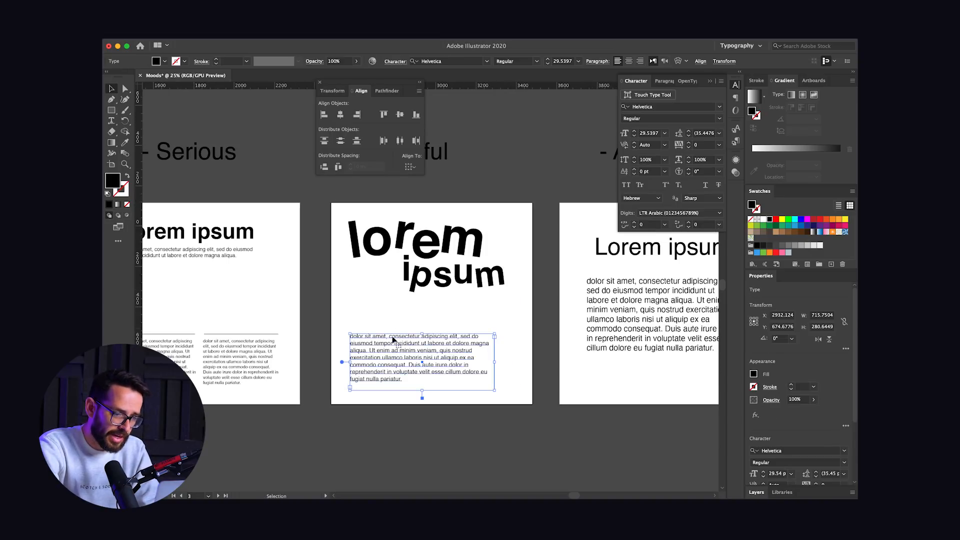
{"action": "left_click_drag", "start_coordinate": [403, 360], "coordinate": [403, 332]}
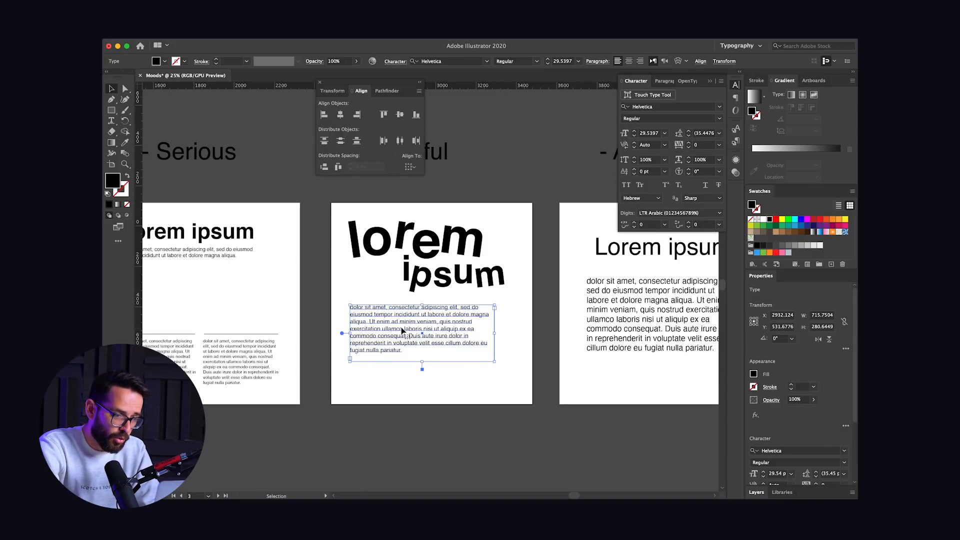
{"action": "key", "text": "super+plus"}
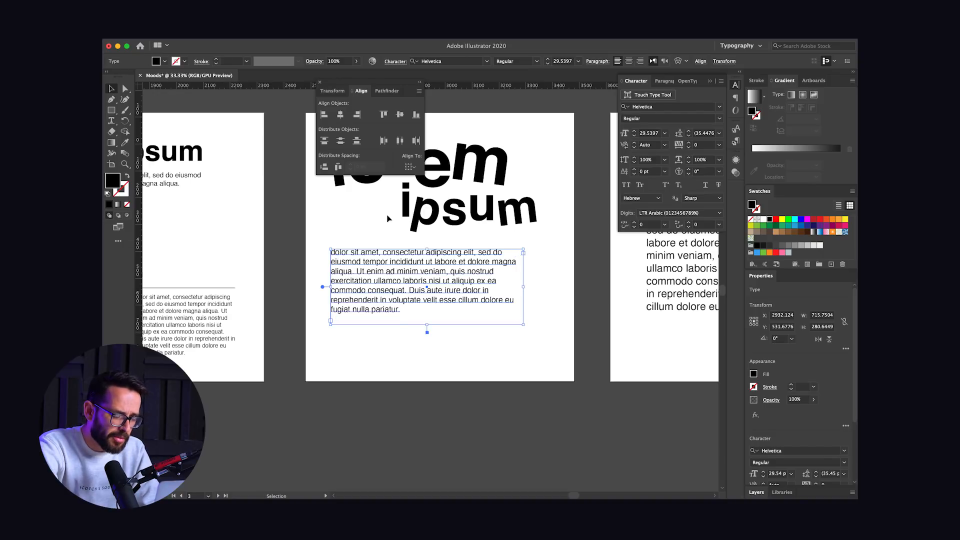
{"action": "left_click_drag", "start_coordinate": [364, 300], "coordinate": [360, 261]}
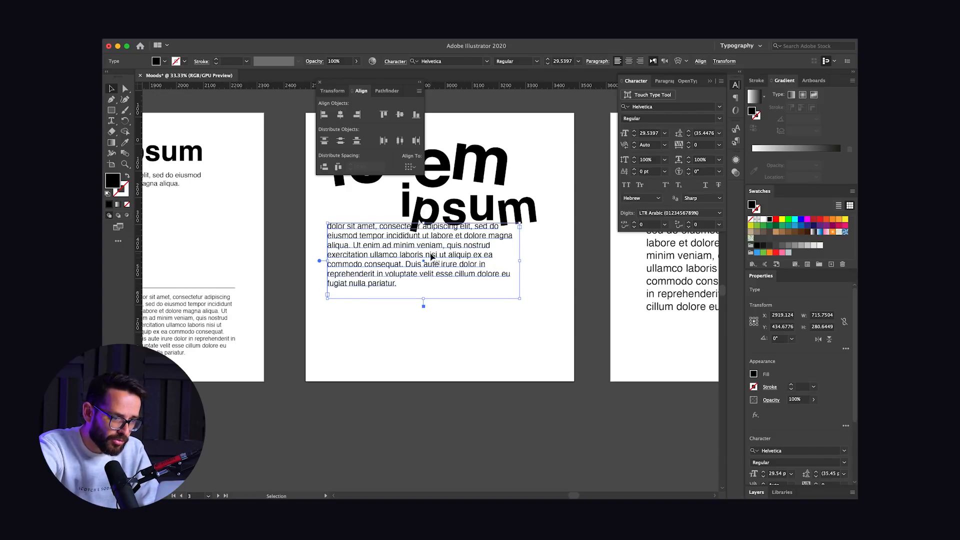
{"action": "left_click_drag", "start_coordinate": [403, 253], "coordinate": [404, 256]}
Step: Break the body text into new lines after "amet,", "elit," and "incididunt" so it steps around the heading
{"action": "double_click", "coordinate": [382, 229]}
{"action": "key", "text": "Return"}
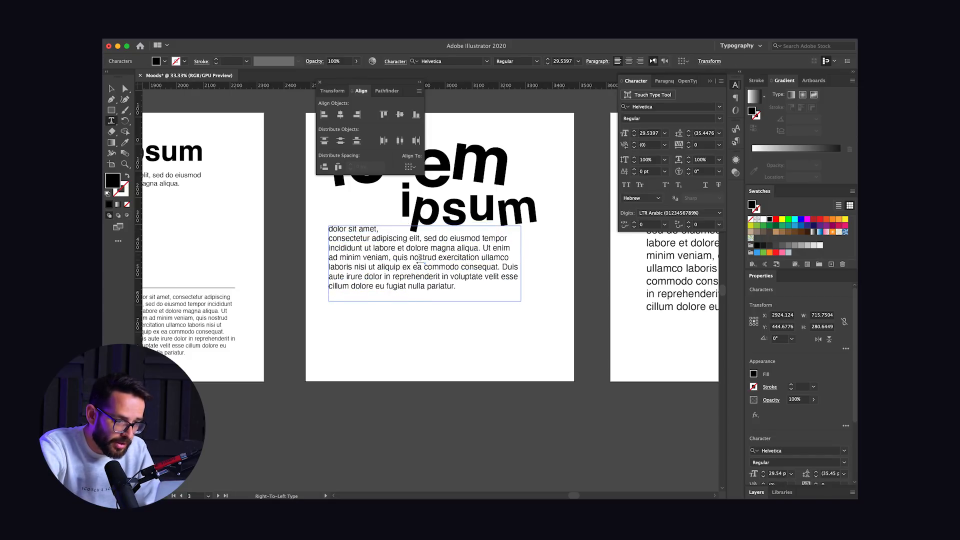
{"action": "left_click", "coordinate": [424, 238]}
{"action": "key", "text": "Return"}
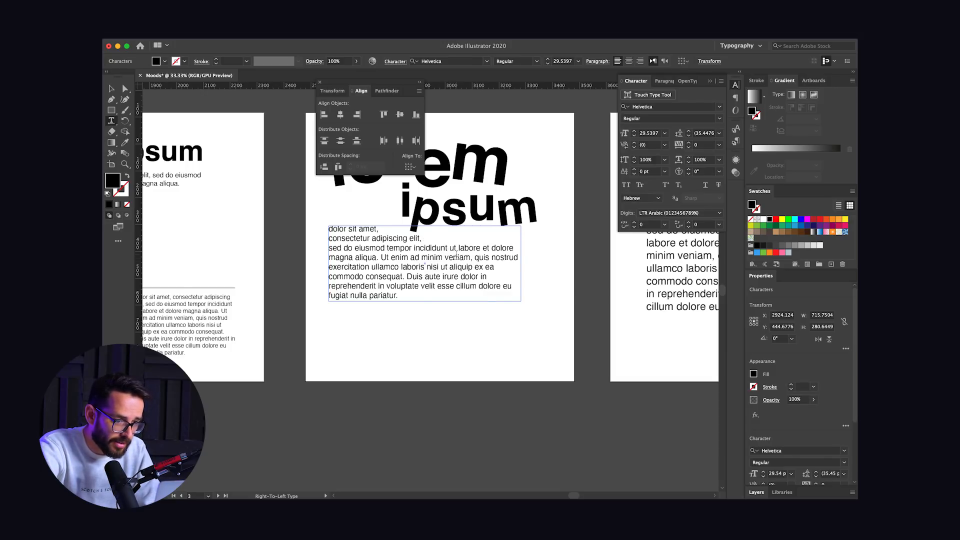
{"action": "key", "text": "Return"}
{"action": "key", "text": "Escape"}
{"action": "left_click", "coordinate": [418, 355]}
Step: Move the body text up slightly and shift the letters of "ipsum" slightly to the right
{"action": "left_click_drag", "start_coordinate": [388, 288], "coordinate": [388, 281]}
{"action": "left_click", "coordinate": [416, 206]}
{"action": "left_click_drag", "start_coordinate": [464, 210], "coordinate": [543, 221]}
{"action": "left_click", "coordinate": [571, 214]}
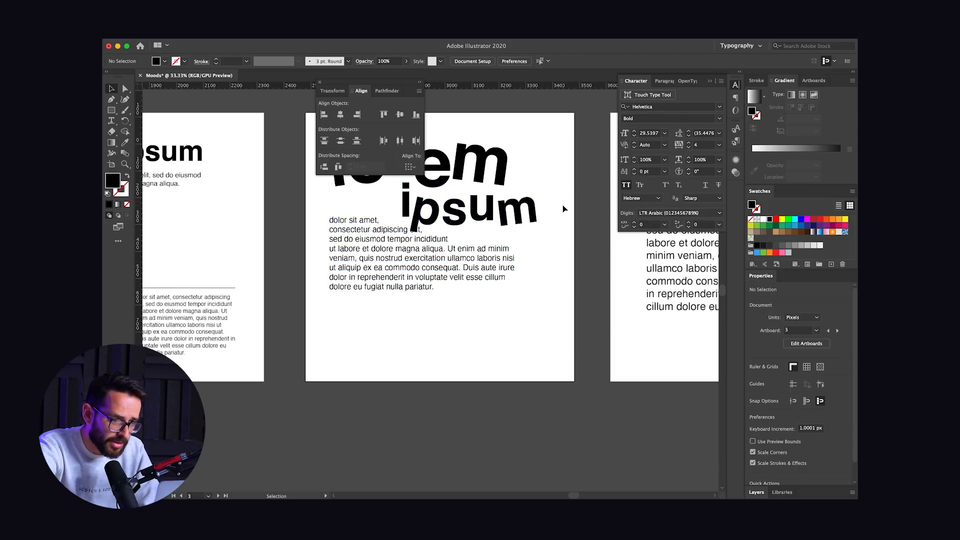
{"action": "left_click", "coordinate": [408, 208]}
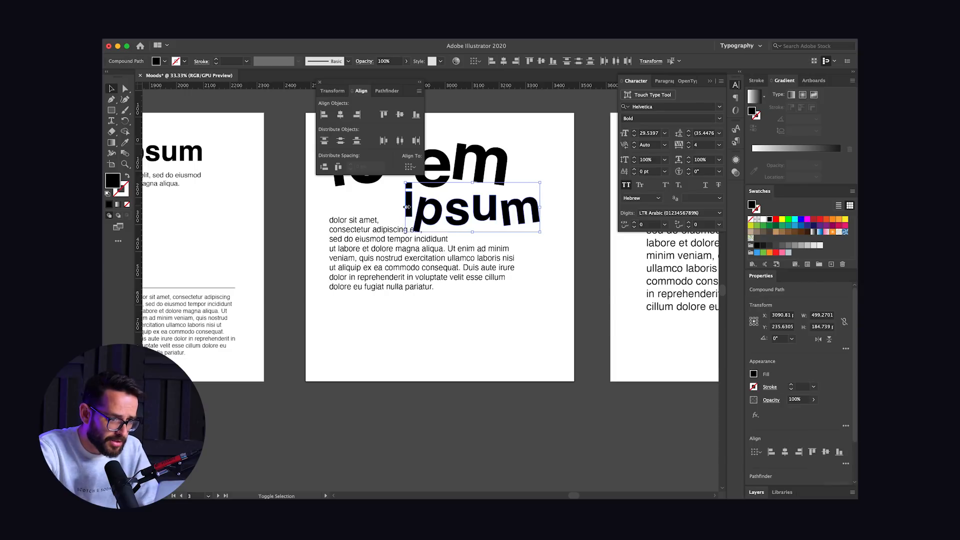
Step: Move the body text down just below "ipsum", to about X 2928, Y 487 px
{"action": "left_click_drag", "start_coordinate": [343, 269], "coordinate": [341, 274]}
{"action": "key", "text": "shift+Down"}
{"action": "key", "text": "shift+Down"}
{"action": "key", "text": "shift+Down"}
{"action": "key", "text": "Up"}
{"action": "key", "text": "Right"}
{"action": "key", "text": "Right"}
{"action": "scroll", "coordinate": [341, 272], "scroll_direction": "up", "scroll_amount": 3}
{"action": "left_click", "coordinate": [331, 256]}
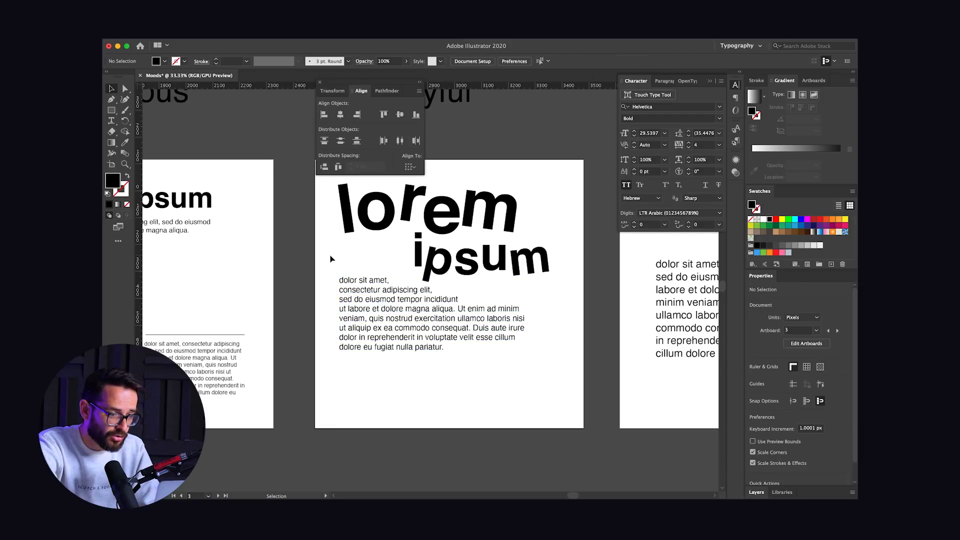
{"action": "scroll", "coordinate": [330, 257], "scroll_direction": "up", "scroll_amount": 1}
{"action": "left_click_drag", "start_coordinate": [378, 317], "coordinate": [379, 324]}
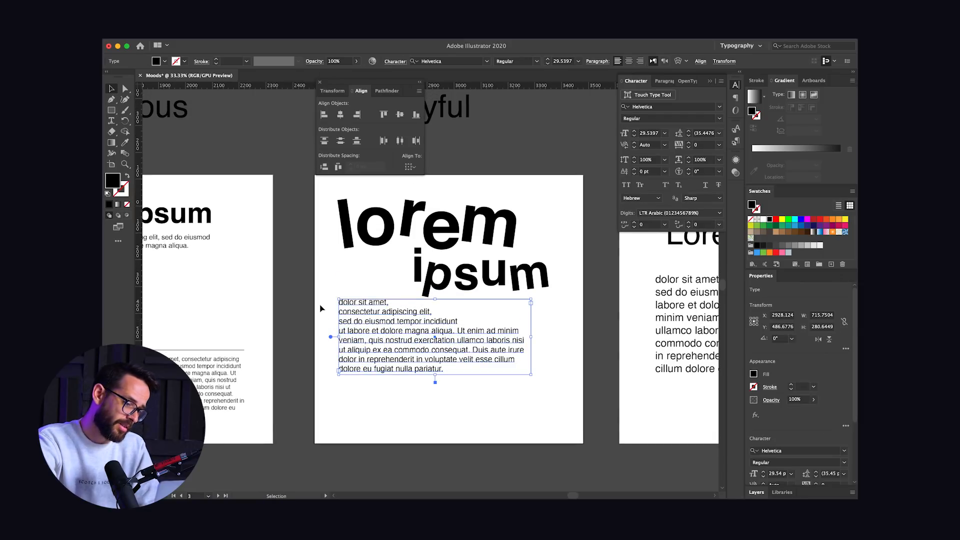
{"action": "left_click", "coordinate": [322, 309]}
{"action": "scroll", "coordinate": [322, 309], "scroll_direction": "up", "scroll_amount": 2}
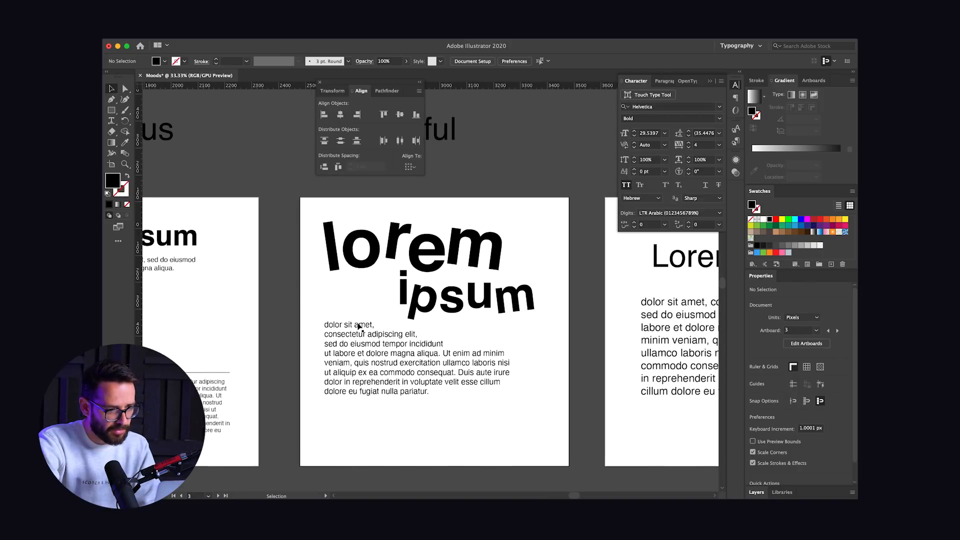
Step: Move the Playful heading and body text together down towards the card's bottom edge
{"action": "left_click_drag", "start_coordinate": [358, 210], "coordinate": [502, 398]}
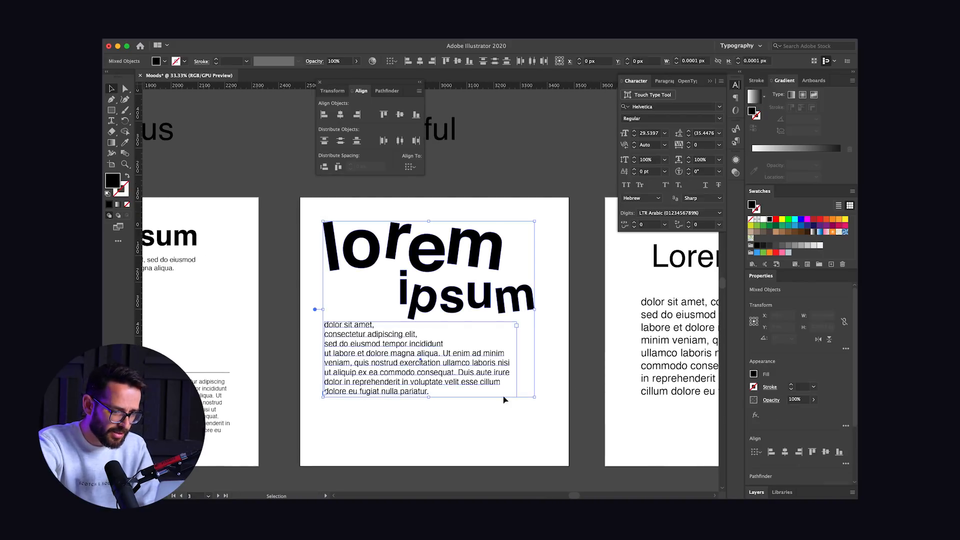
{"action": "left_click_drag", "start_coordinate": [419, 354], "coordinate": [420, 407]}
{"action": "left_click", "coordinate": [472, 242]}
Step: Enlarge the outlined heading to about 862 px wide and nudge it to about X 2997, Y 339 px above the body text
{"action": "left_click_drag", "start_coordinate": [325, 260], "coordinate": [537, 356]}
{"action": "left_click_drag", "start_coordinate": [536, 276], "coordinate": [555, 266]}
{"action": "key", "text": "shift+Left"}
{"action": "key", "text": "shift+Right"}
{"action": "key", "text": "shift+Down"}
{"action": "key", "text": "shift+Up"}
{"action": "key", "text": "Up"}
{"action": "key", "text": "Up"}
{"action": "key", "text": "Up"}
{"action": "key", "text": "Up"}
{"action": "key", "text": "Up"}
{"action": "key", "text": "Up"}
{"action": "key", "text": "Up"}
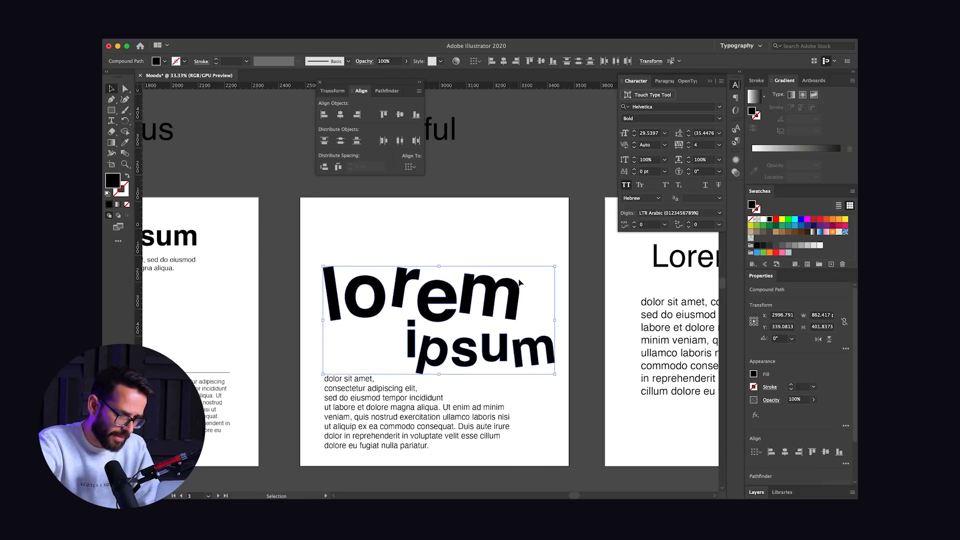
Step: Nudge the Playful card's outlined heading slightly left, to about X 2991 px
{"action": "left_click", "coordinate": [462, 201]}
{"action": "left_click_drag", "start_coordinate": [308, 254], "coordinate": [563, 363]}
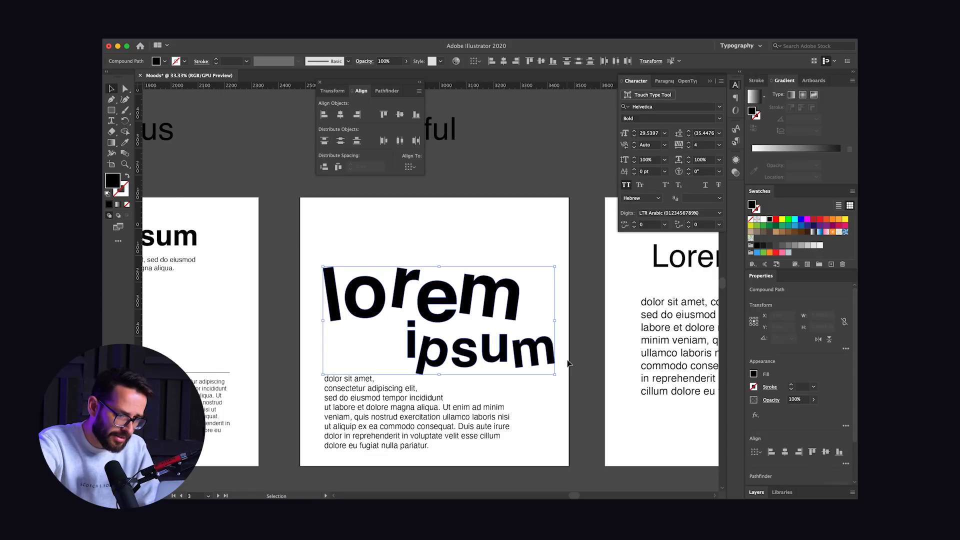
Step: Try tilting the Playful body text box about 8° counterclockwise, and undo the rotation
{"action": "left_click", "coordinate": [388, 426]}
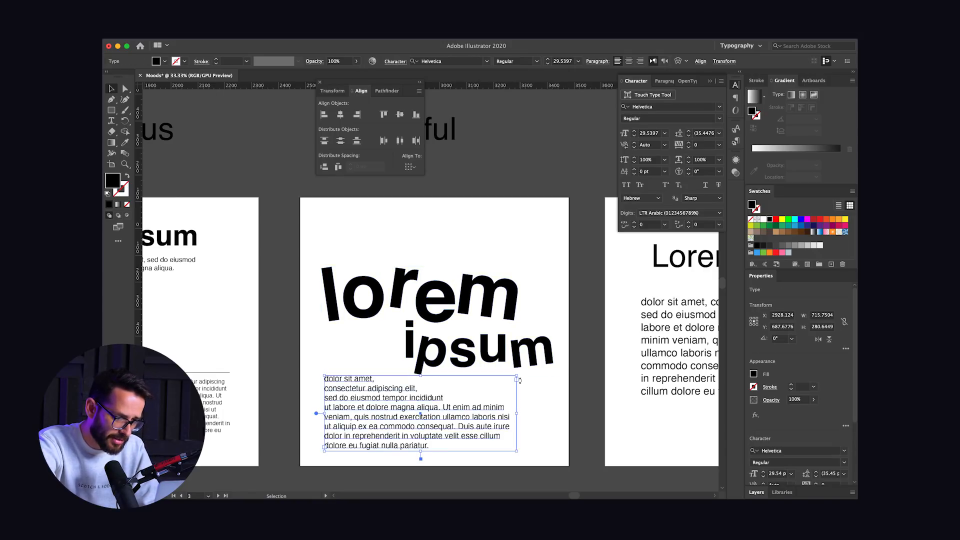
{"action": "left_click_drag", "start_coordinate": [520, 380], "coordinate": [518, 368]}
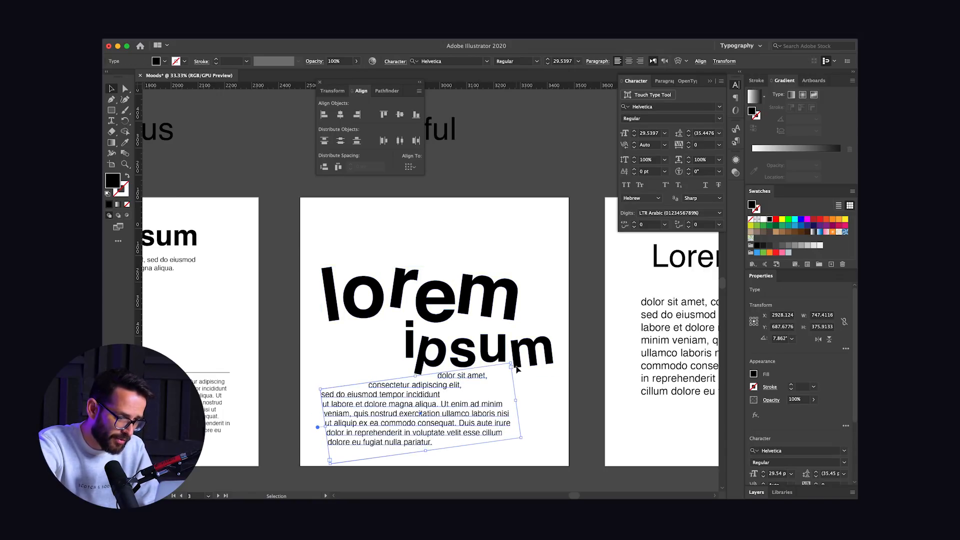
{"action": "key", "text": "super+z"}
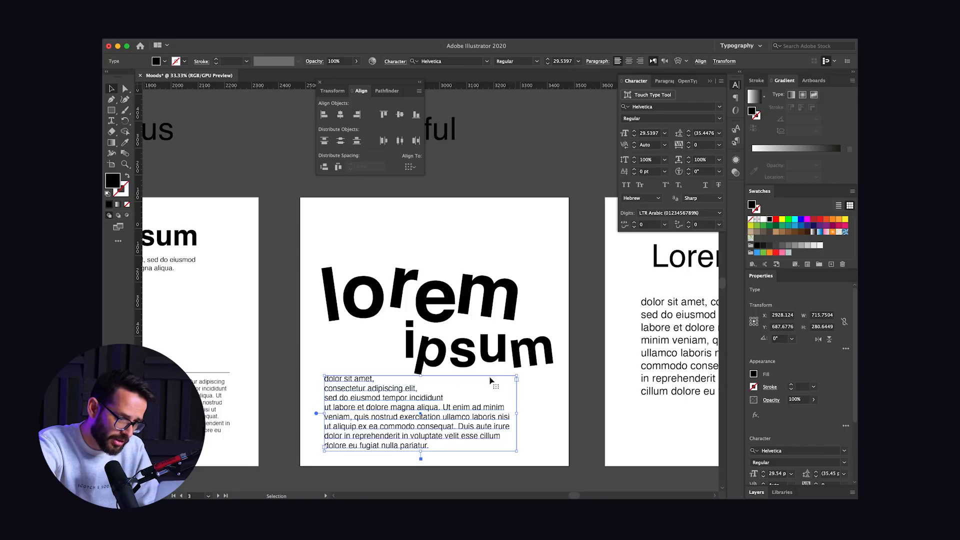
Step: Remove the line break after "dolor sit amet," and tilt the Playful body text box clockwise to about 348.6°
{"action": "double_click", "coordinate": [331, 391]}
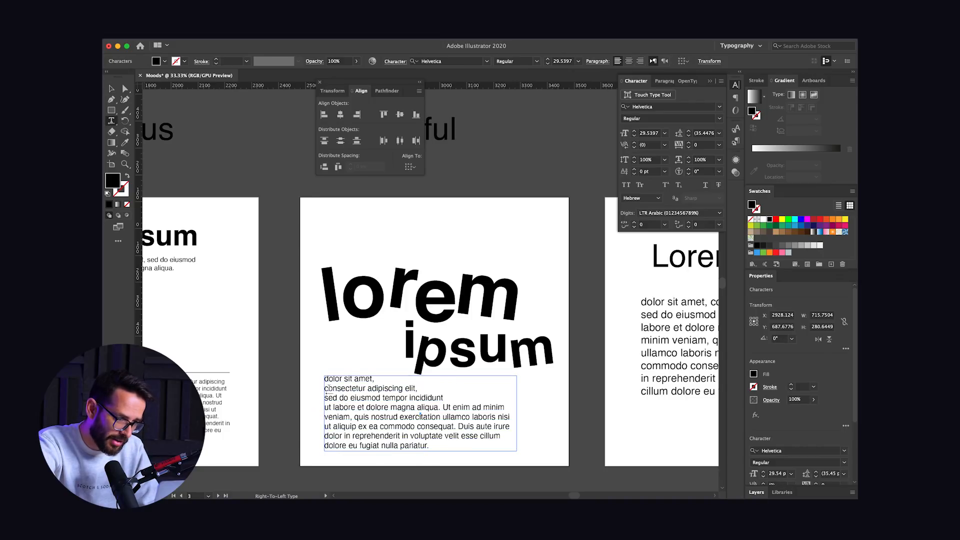
{"action": "key", "text": "BackSpace"}
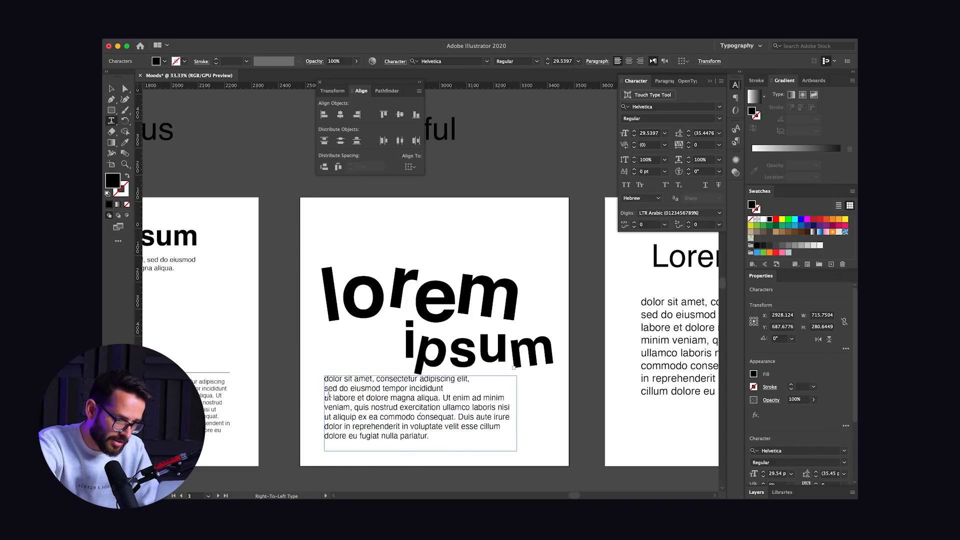
{"action": "key", "text": "Escape"}
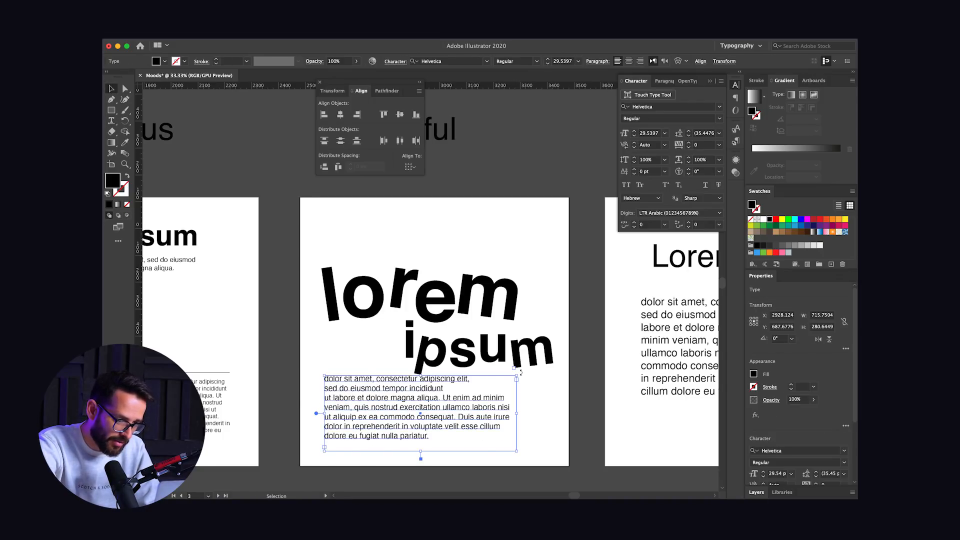
{"action": "left_click_drag", "start_coordinate": [519, 372], "coordinate": [528, 393]}
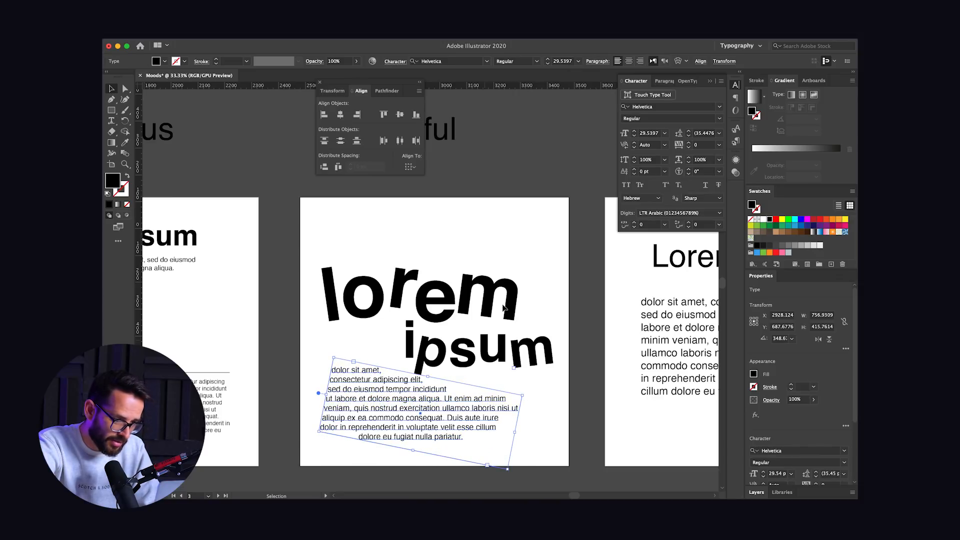
Step: Nudge the heading letters "rem" and "ipsum" slightly up from the tilted body text
{"action": "left_click_drag", "start_coordinate": [559, 274], "coordinate": [398, 351]}
{"action": "key", "text": "shift+Up"}
{"action": "key", "text": "shift+Up"}
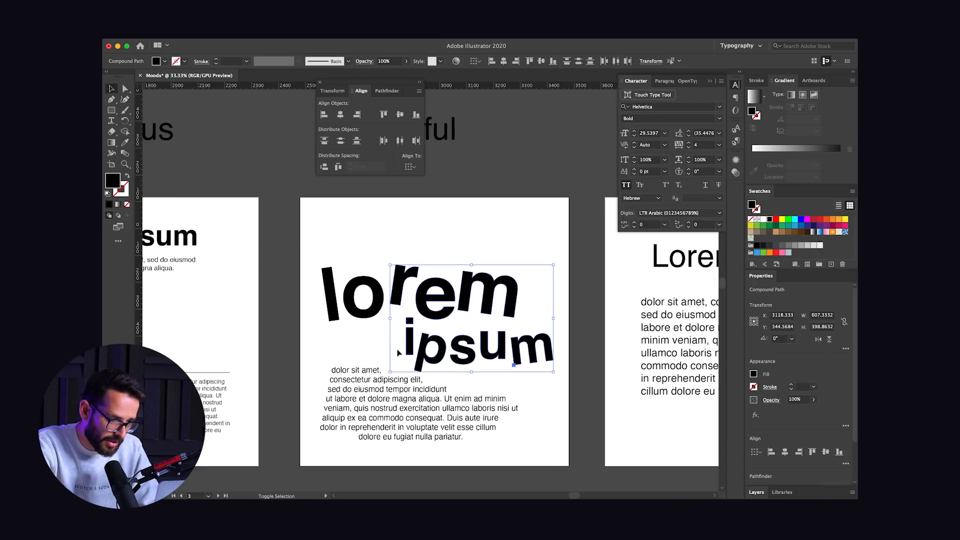
{"action": "key", "text": "shift+Down"}
{"action": "key", "text": "Down"}
{"action": "left_click_drag", "start_coordinate": [300, 276], "coordinate": [576, 352]}
{"action": "key", "text": "Return"}
{"action": "key", "text": "shift+Down"}
{"action": "key", "text": "shift+Up"}
{"action": "key", "text": "shift+Up"}
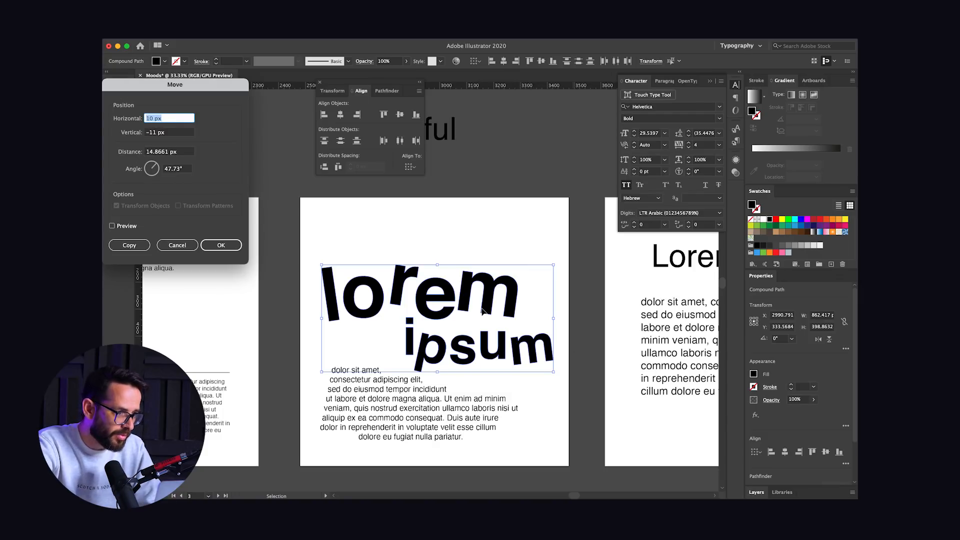
{"action": "left_click", "coordinate": [173, 247]}
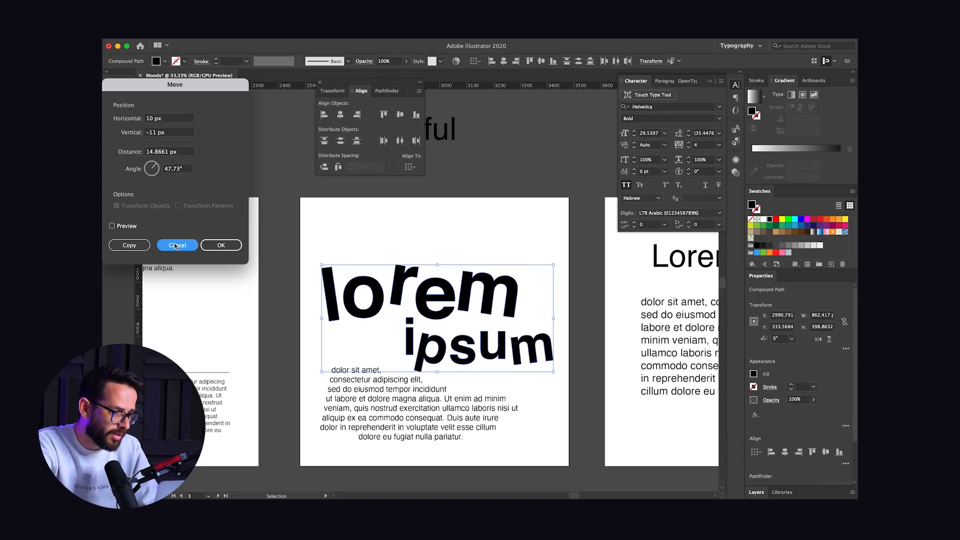
Step: Move the Playful heading and body text together up about 66 px, to about Y 449 px
{"action": "left_click_drag", "start_coordinate": [305, 241], "coordinate": [566, 453]}
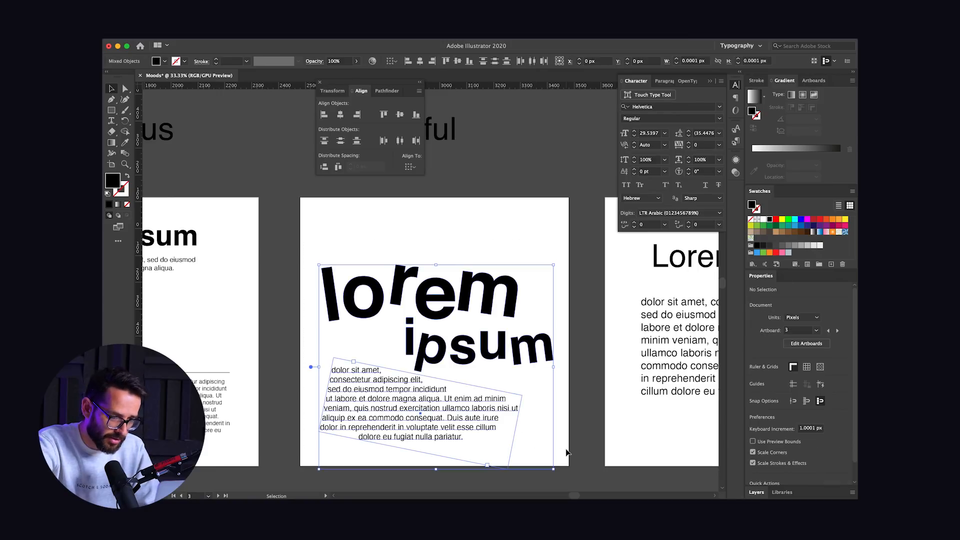
{"action": "key", "text": "shift+Up"}
{"action": "key", "text": "shift+Up"}
{"action": "key", "text": "shift+Up"}
{"action": "key", "text": "shift+Up"}
{"action": "key", "text": "shift+Up"}
{"action": "key", "text": "shift+Up"}
{"action": "key", "text": "shift+Up"}
{"action": "key", "text": "shift+Up"}
{"action": "key", "text": "shift+Up"}
{"action": "key", "text": "shift+Up"}
{"action": "key", "text": "shift+Up"}
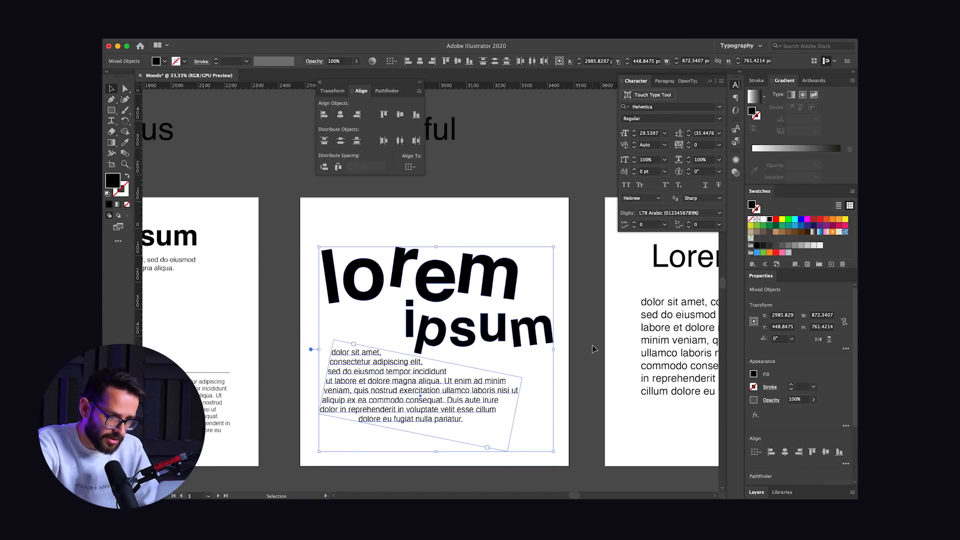
Step: Nudge only the outlined Playful heading slightly up to open the gap above the body text
{"action": "left_click", "coordinate": [590, 346]}
{"action": "left_click", "coordinate": [311, 256]}
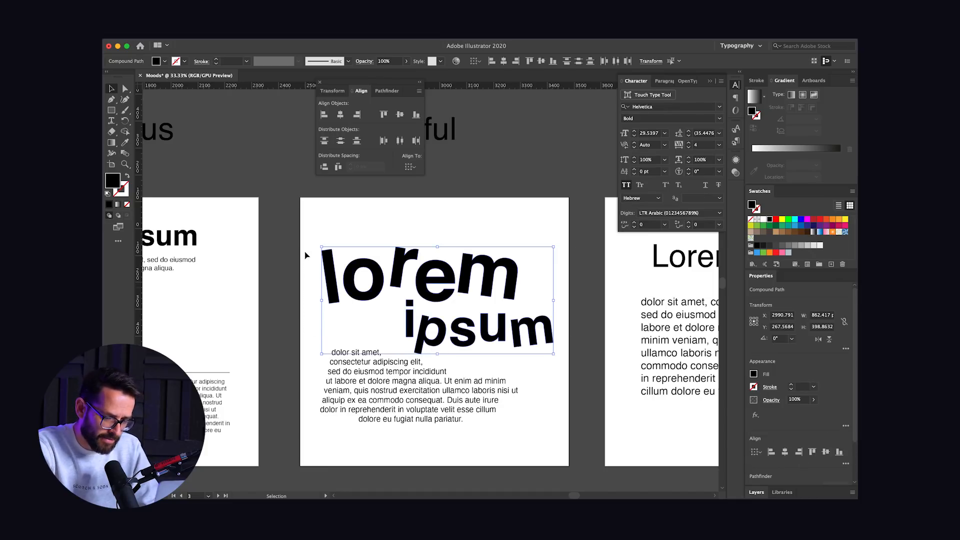
{"action": "key", "text": "shift+Up"}
{"action": "key", "text": "shift+Up"}
{"action": "key", "text": "shift+Up"}
{"action": "key", "text": "shift+Up"}
{"action": "left_click", "coordinate": [280, 248]}
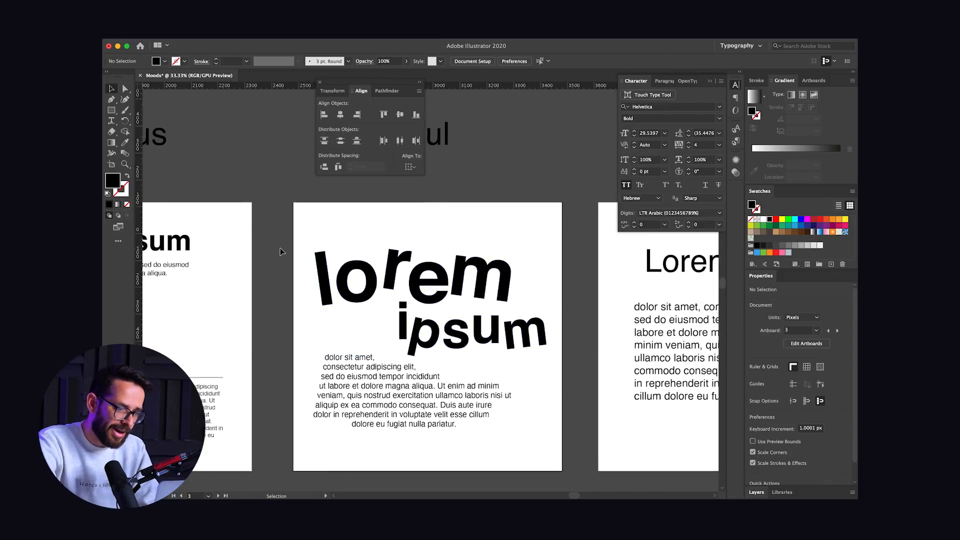
Step: Try rotating the Playful body text to a gentler tilt, and undo the rotation
{"action": "key", "text": "super+minus"}
{"action": "scroll", "coordinate": [281, 248], "scroll_direction": "up", "scroll_amount": 2}
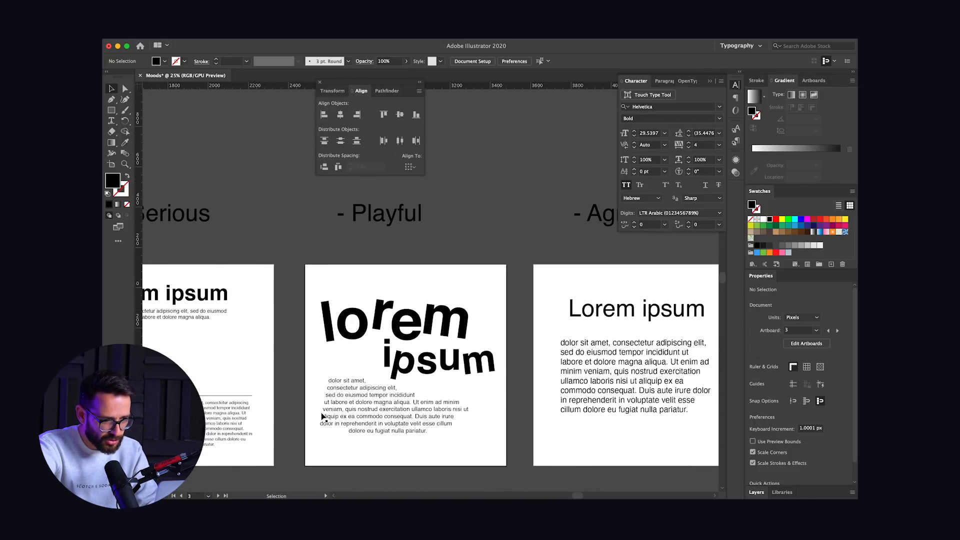
{"action": "left_click", "coordinate": [384, 409]}
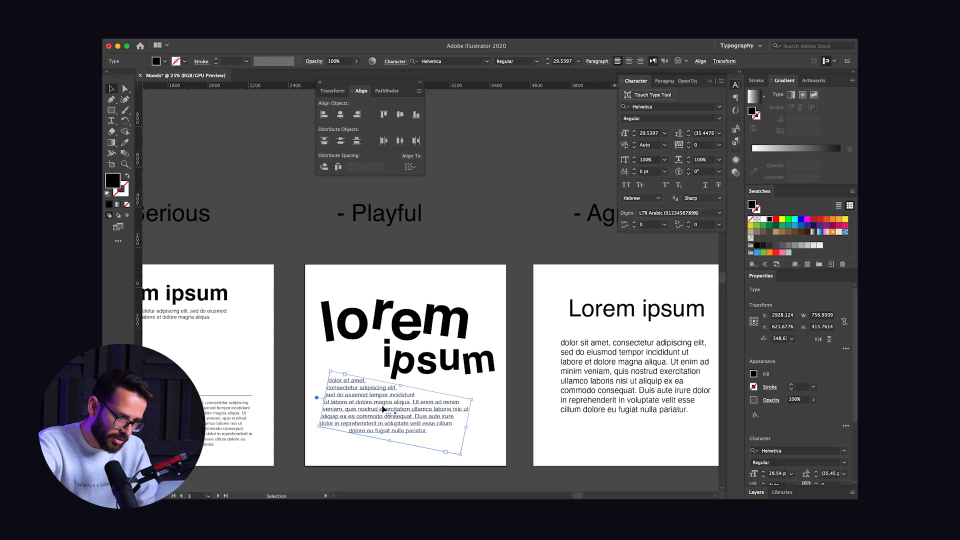
{"action": "left_click_drag", "start_coordinate": [315, 427], "coordinate": [314, 440]}
{"action": "left_click", "coordinate": [302, 459]}
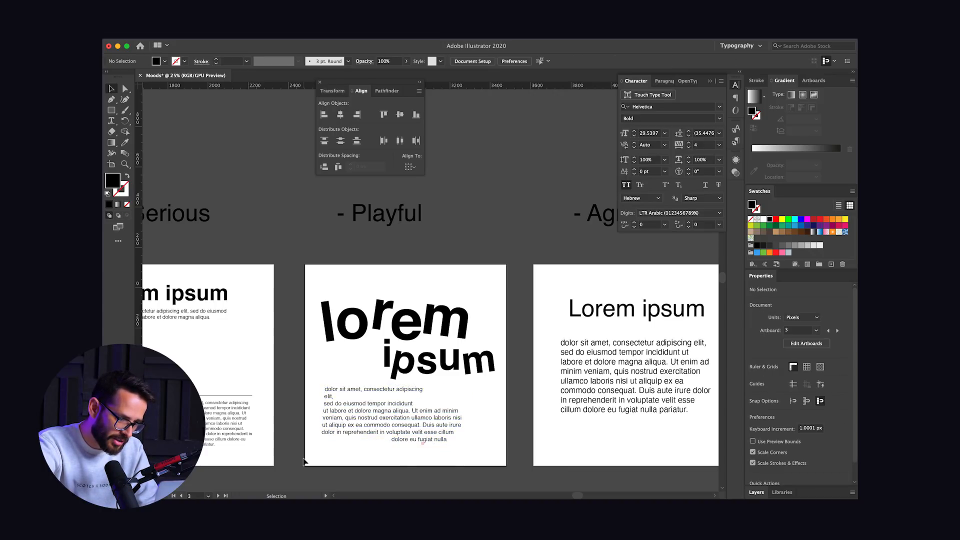
{"action": "key", "text": "super+z"}
Step: Move the tilted Playful body text right, to about X 2975 px
{"action": "left_click", "coordinate": [308, 448]}
{"action": "left_click_drag", "start_coordinate": [362, 399], "coordinate": [371, 399]}
{"action": "left_click", "coordinate": [330, 443]}
{"action": "scroll", "coordinate": [326, 372], "scroll_direction": "up", "scroll_amount": 1}
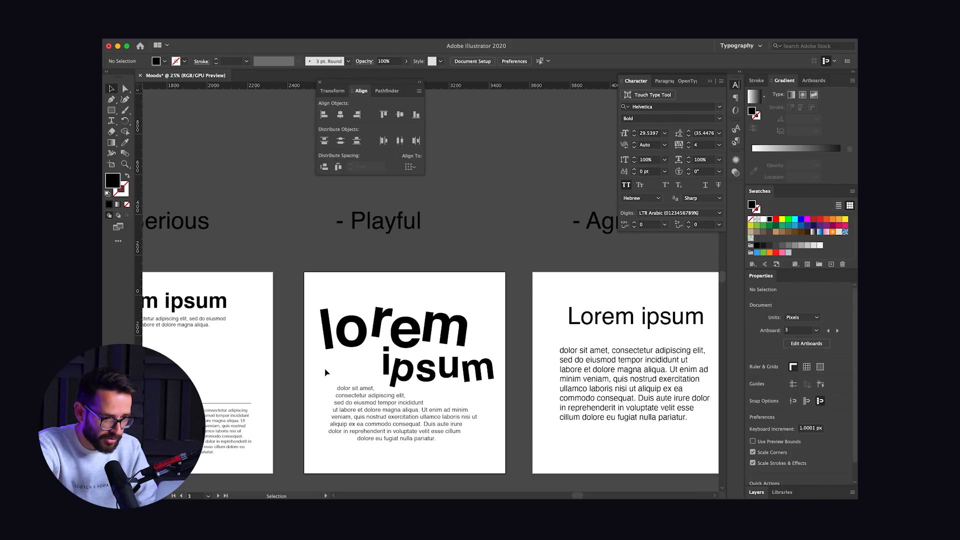
Step: Rotate the Playful body text to a nearly level 358.8° and shift it slightly left and up beneath the heading
{"action": "left_click", "coordinate": [348, 411]}
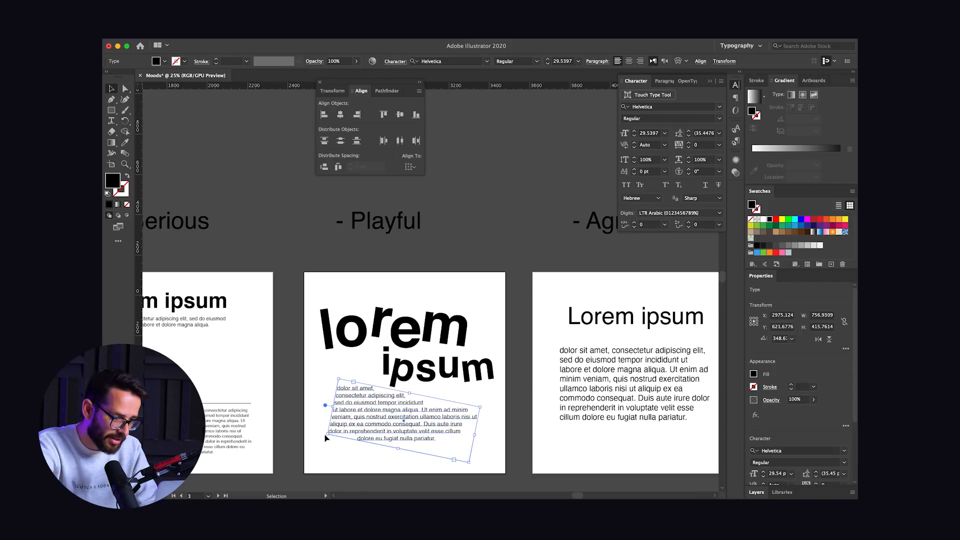
{"action": "left_click_drag", "start_coordinate": [326, 435], "coordinate": [327, 451]}
{"action": "left_click", "coordinate": [293, 422]}
{"action": "left_click_drag", "start_coordinate": [369, 421], "coordinate": [365, 417]}
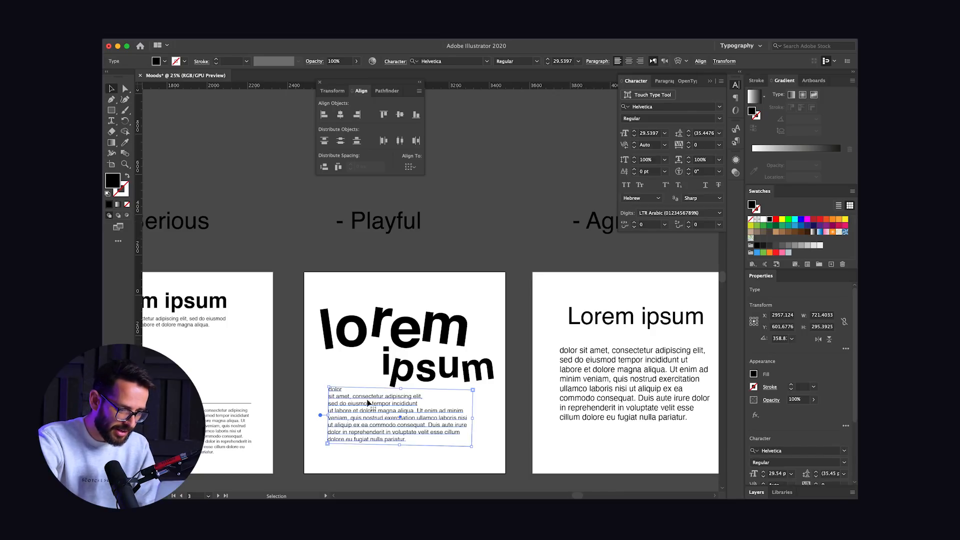
{"action": "left_click", "coordinate": [404, 461]}
{"action": "left_click_drag", "start_coordinate": [379, 423], "coordinate": [376, 424]}
{"action": "left_click", "coordinate": [497, 228]}
Step: Reduce the Agressive card's body text to about 31.5 pt and move it down to the card's bottom edge
{"action": "scroll", "coordinate": [496, 231], "scroll_direction": "right", "scroll_amount": 5}
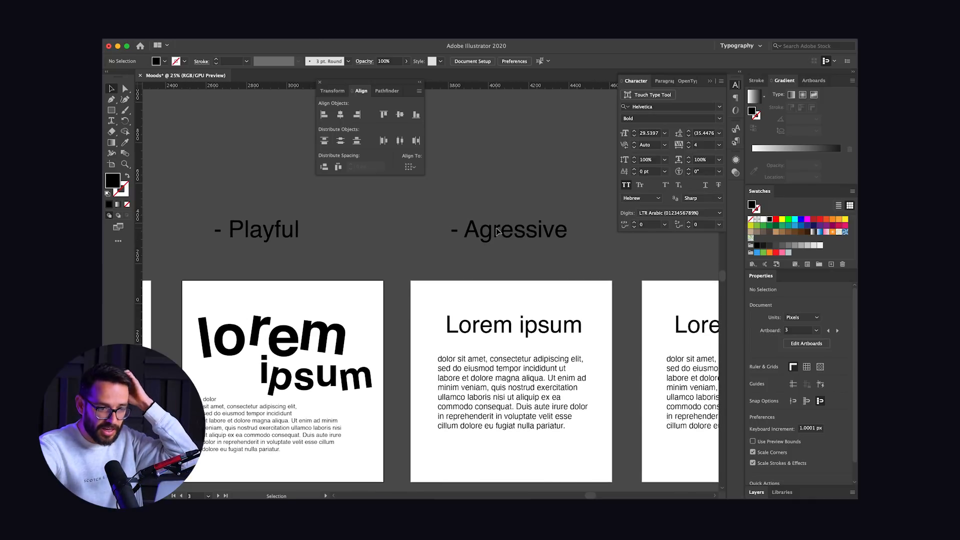
{"action": "scroll", "coordinate": [501, 233], "scroll_direction": "down", "scroll_amount": 1}
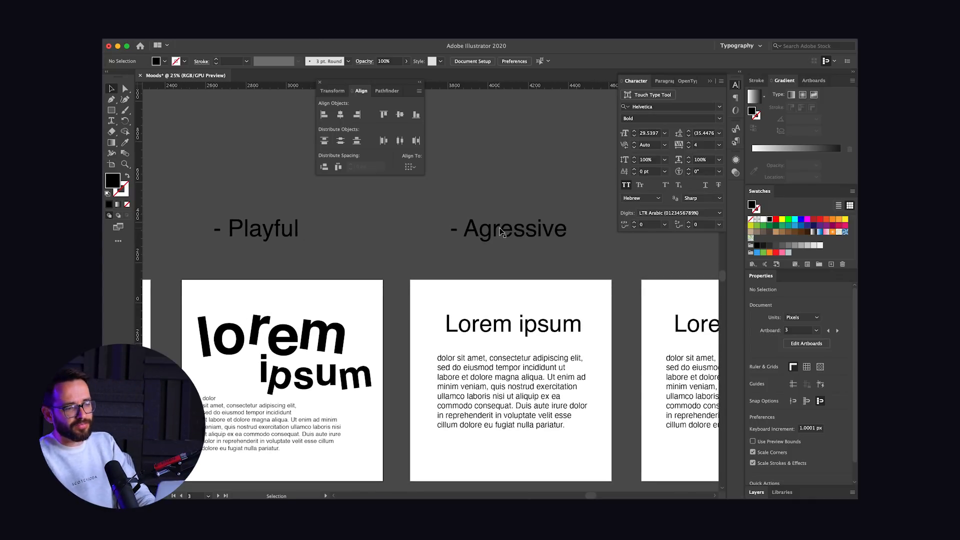
{"action": "scroll", "coordinate": [500, 231], "scroll_direction": "right", "scroll_amount": 4}
{"action": "scroll", "coordinate": [500, 231], "scroll_direction": "down", "scroll_amount": 1}
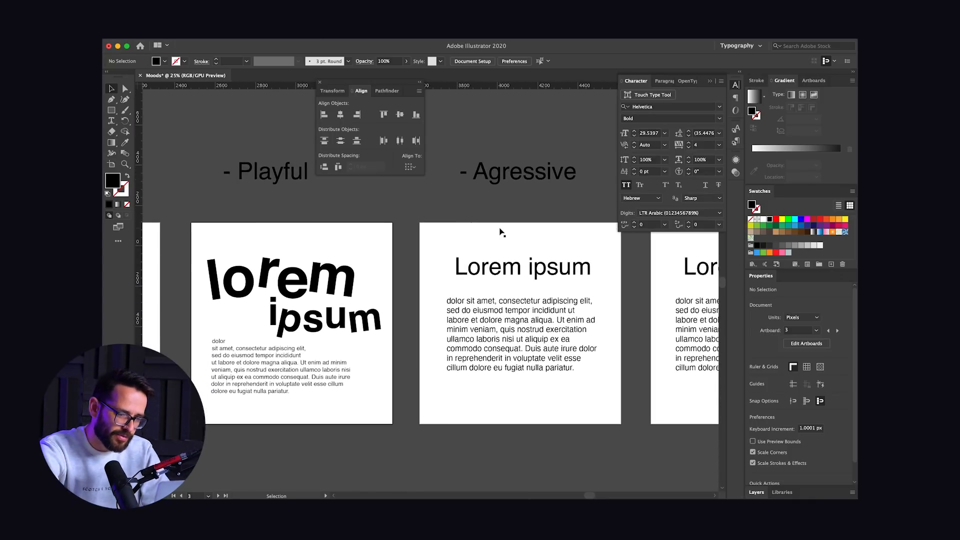
{"action": "scroll", "coordinate": [502, 233], "scroll_direction": "up", "scroll_amount": 1}
{"action": "scroll", "coordinate": [501, 232], "scroll_direction": "right", "scroll_amount": 1}
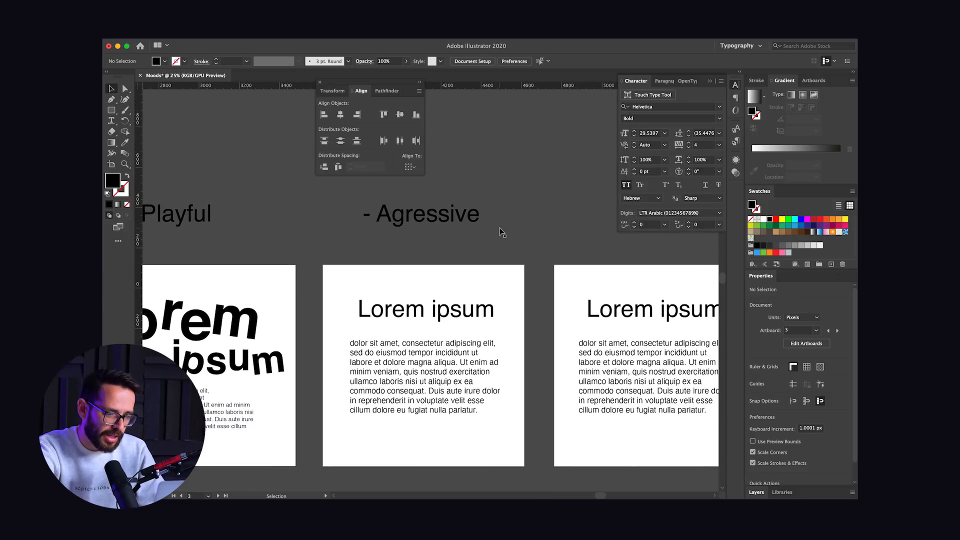
{"action": "left_click", "coordinate": [389, 380]}
{"action": "key", "text": "super+shift+comma"}
{"action": "key", "text": "super+shift+comma"}
{"action": "key", "text": "super+shift+comma"}
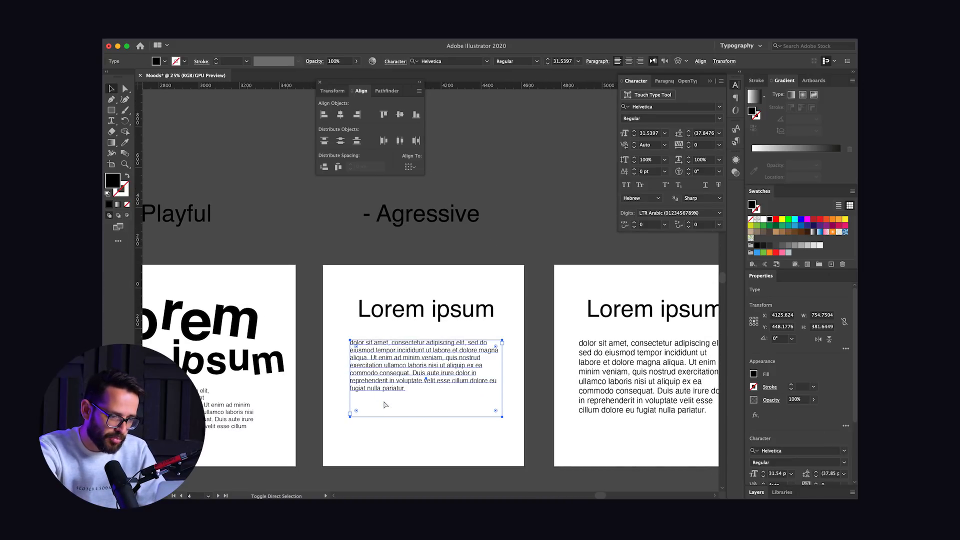
{"action": "left_click_drag", "start_coordinate": [426, 419], "coordinate": [417, 452]}
Step: Set the Agressive card's "Lorem ipsum" heading to Helvetica Bold in all caps
{"action": "left_click", "coordinate": [405, 318]}
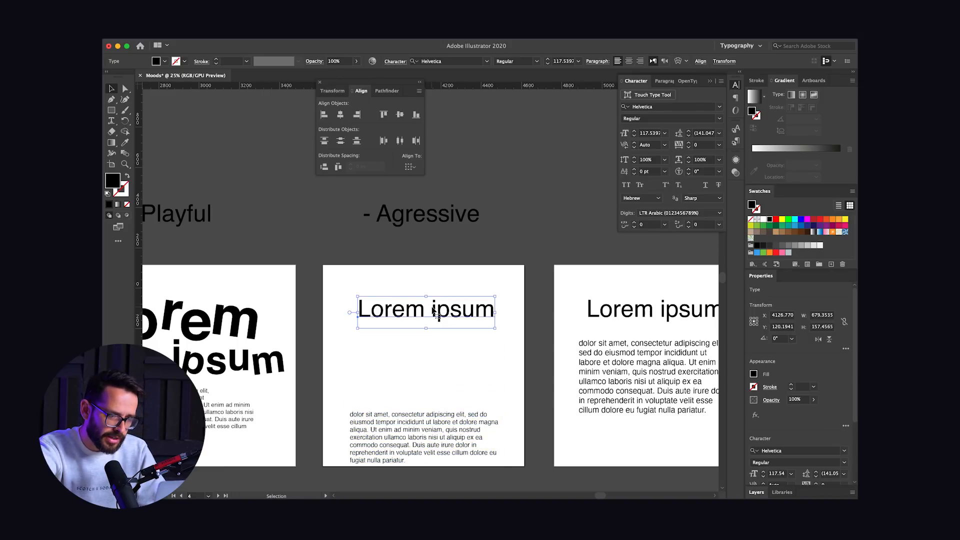
{"action": "left_click", "coordinate": [665, 118]}
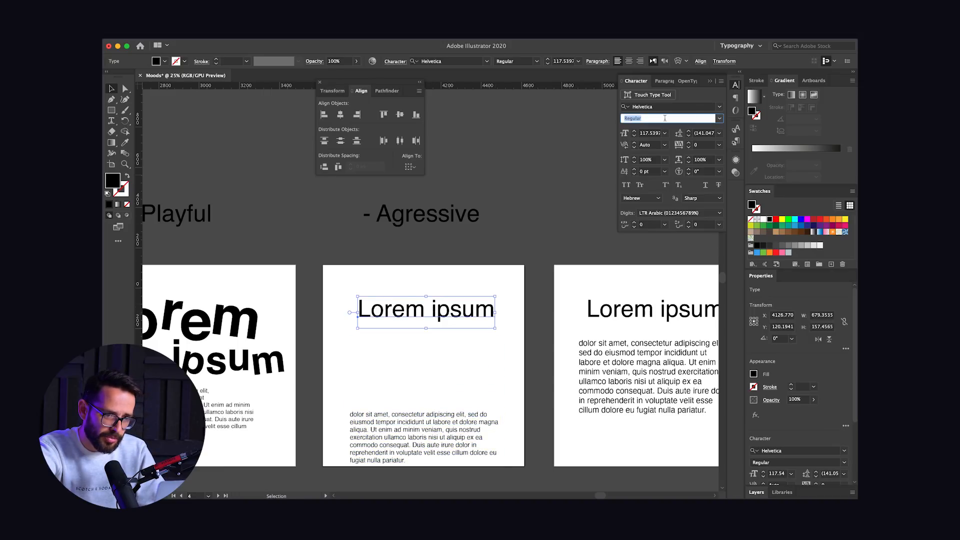
{"action": "left_click", "coordinate": [721, 118]}
{"action": "left_click", "coordinate": [643, 173]}
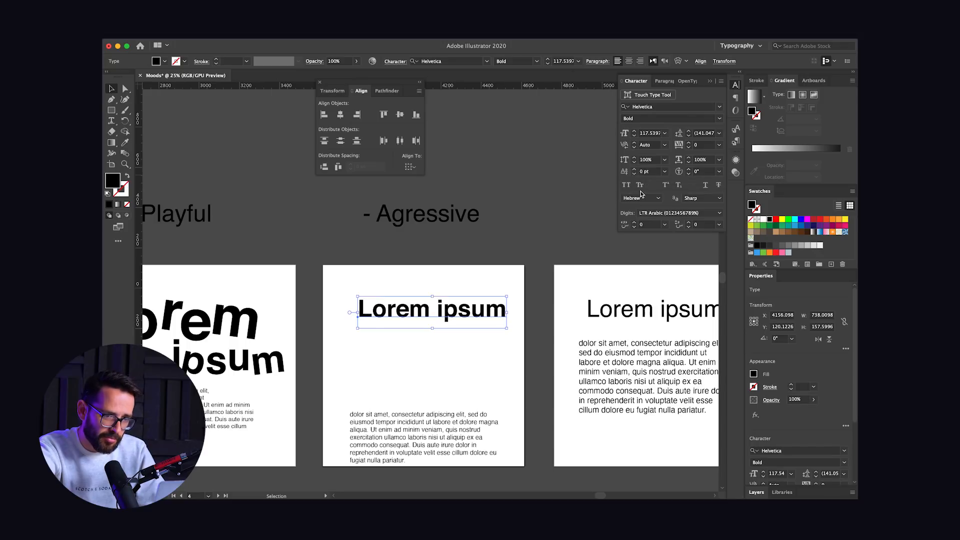
{"action": "left_click", "coordinate": [626, 186]}
Step: Split "IPSUM" out of the Agressive heading into its own text object and place it just above the body text
{"action": "double_click", "coordinate": [446, 310]}
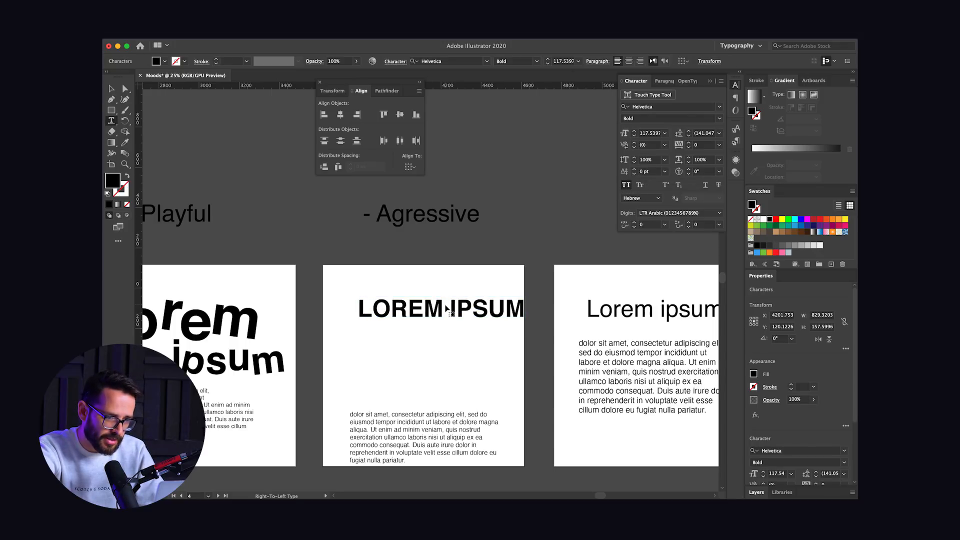
{"action": "left_click_drag", "start_coordinate": [445, 309], "coordinate": [544, 299]}
{"action": "key", "text": "ctrl+x"}
{"action": "key", "text": "Escape"}
{"action": "key", "text": "ctrl+v"}
{"action": "left_click_drag", "start_coordinate": [449, 286], "coordinate": [446, 399]}
Step: Enlarge "LOREM" near the top of the Agressive card until it slightly overruns both side edges
{"action": "left_click_drag", "start_coordinate": [407, 313], "coordinate": [528, 360]}
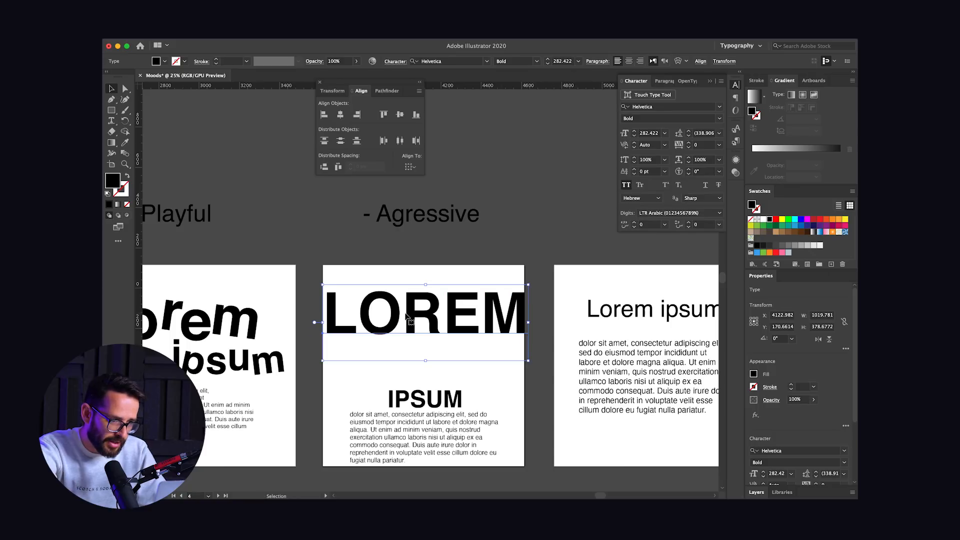
{"action": "left_click_drag", "start_coordinate": [323, 285], "coordinate": [317, 282]}
{"action": "left_click", "coordinate": [523, 250]}
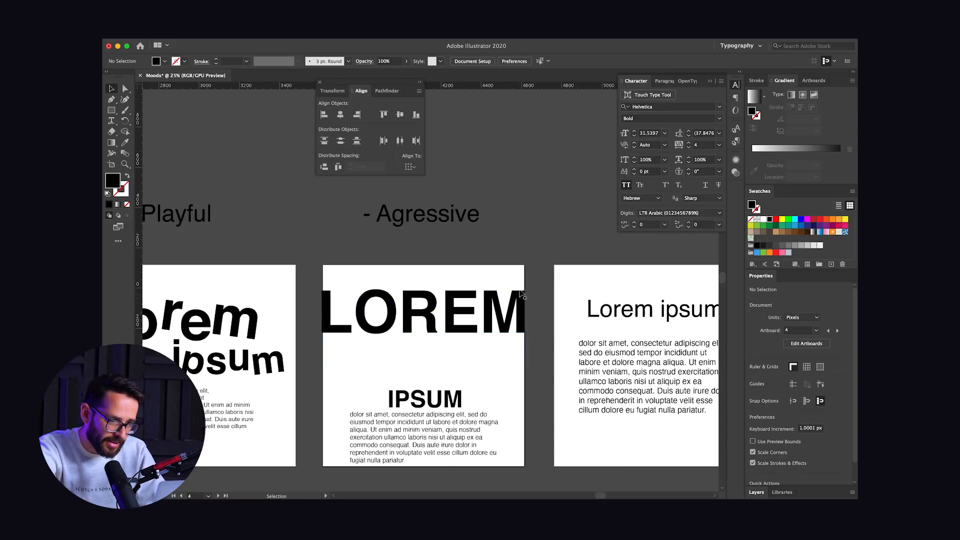
{"action": "scroll", "coordinate": [404, 311], "scroll_direction": "left", "scroll_amount": 5}
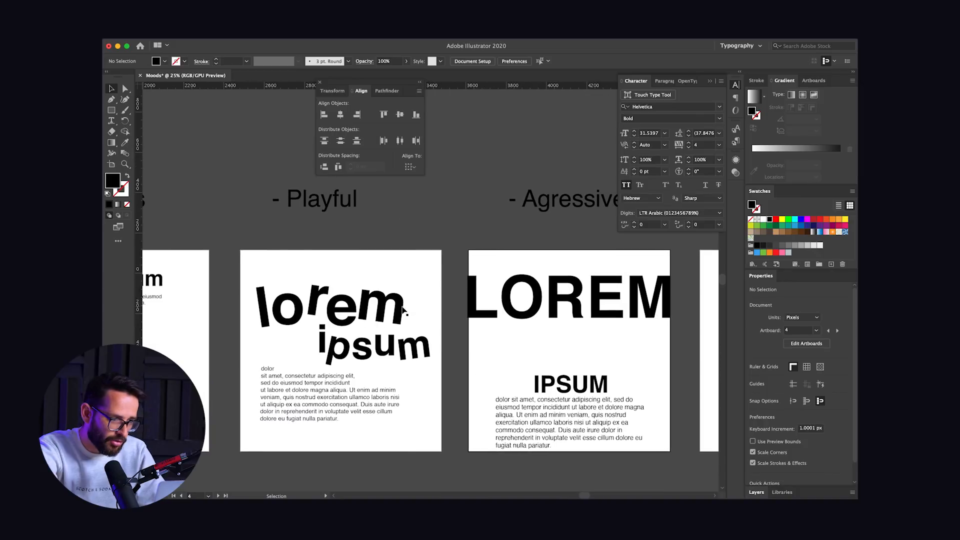
{"action": "scroll", "coordinate": [424, 326], "scroll_direction": "left", "scroll_amount": 5}
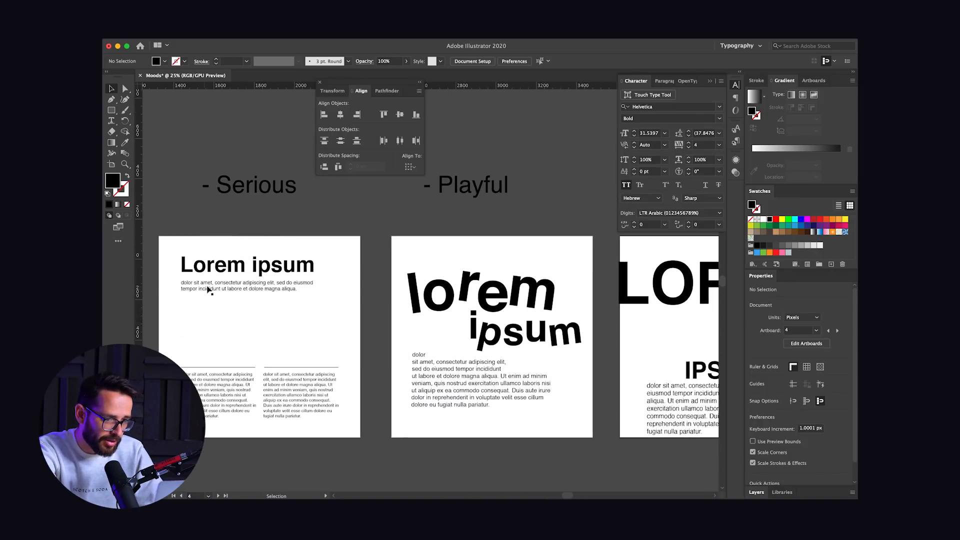
{"action": "scroll", "coordinate": [529, 325], "scroll_direction": "right", "scroll_amount": 6}
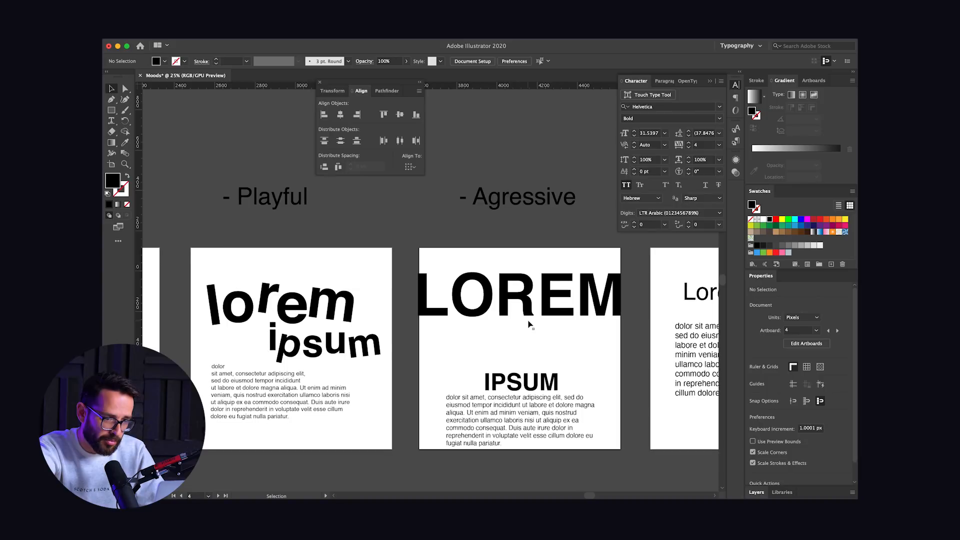
Step: Tighten the tracking of the Agressive card's "LOREM" line to -80
{"action": "left_click", "coordinate": [476, 284]}
{"action": "double_click", "coordinate": [480, 283]}
{"action": "key", "text": "ctrl+a"}
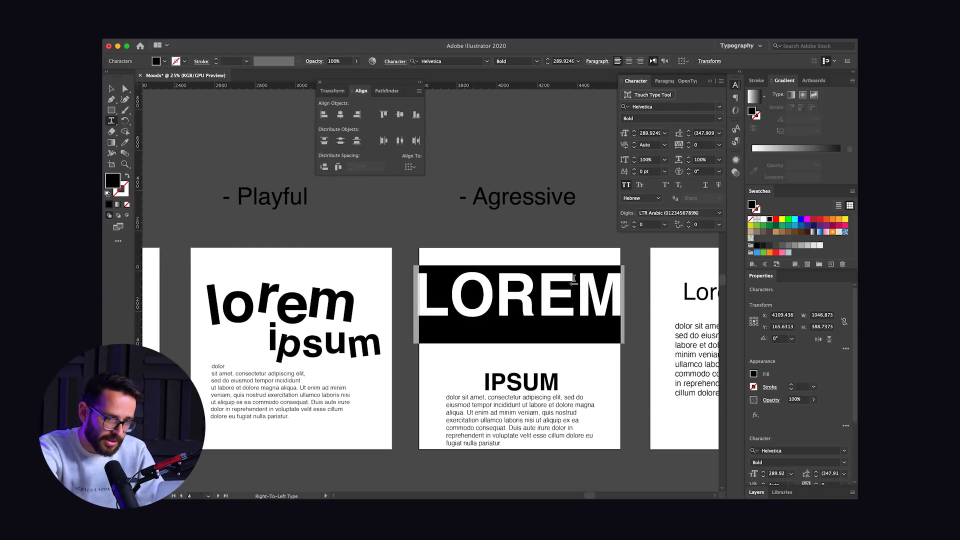
{"action": "left_click", "coordinate": [568, 218], "text": "super"}
{"action": "key", "text": "super+equal"}
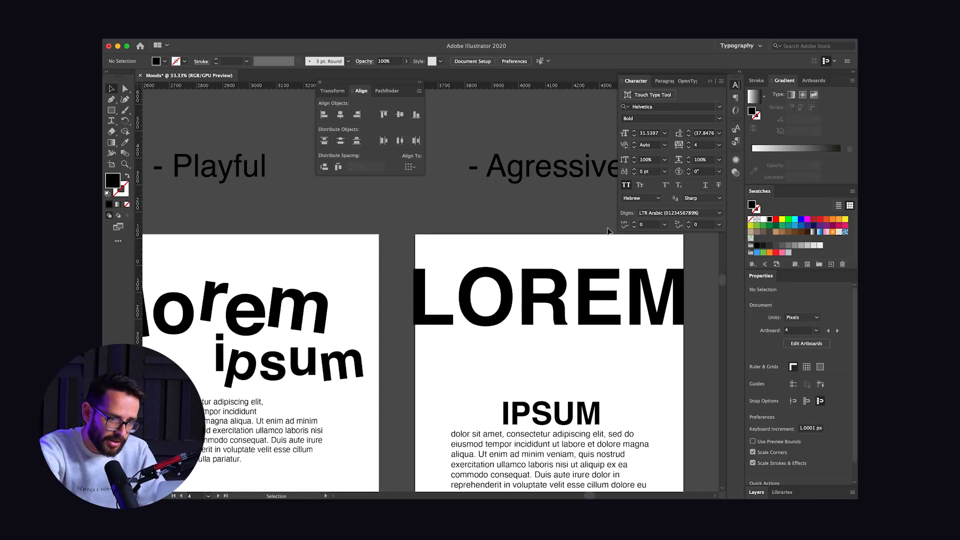
{"action": "key", "text": "super+equal"}
{"action": "key", "text": "super+a"}
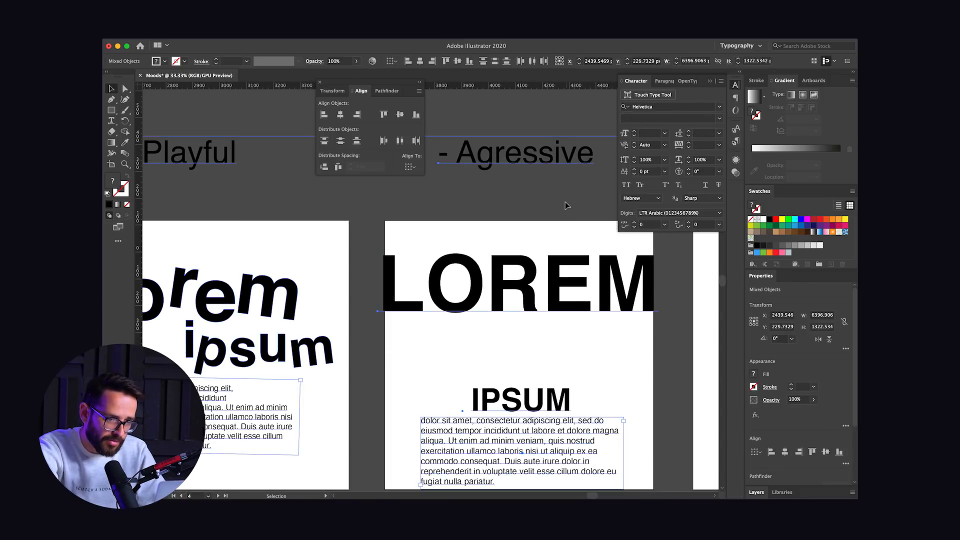
{"action": "double_click", "coordinate": [575, 279]}
{"action": "key", "text": "super+a"}
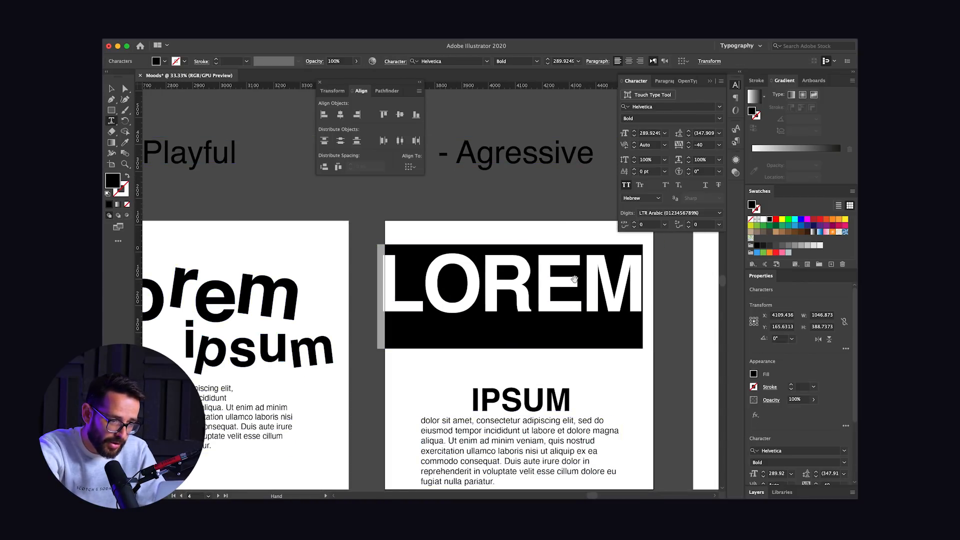
{"action": "key", "text": "alt+Left"}
{"action": "key", "text": "alt+Left"}
{"action": "key", "text": "Escape"}
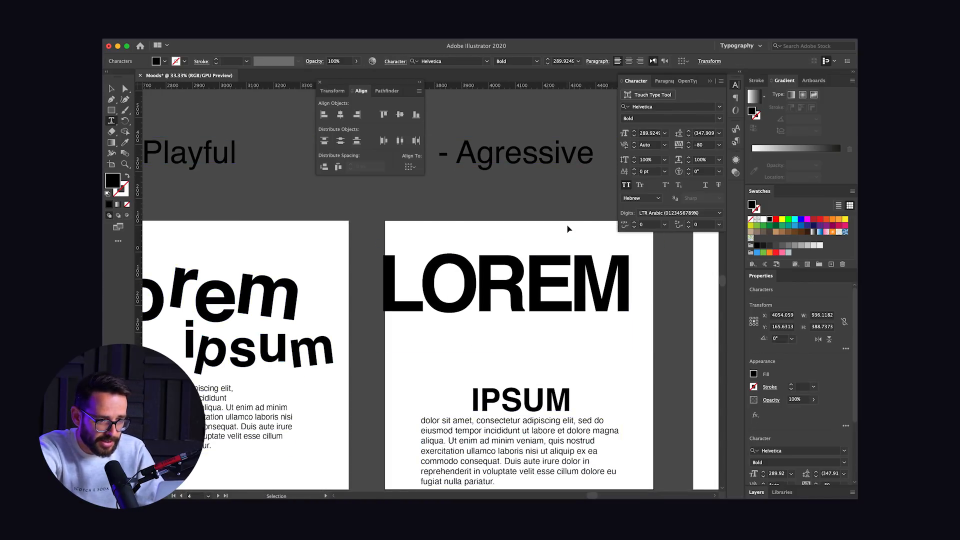
Step: Enlarge "LOREM" to about 318 pt to span the Agressive card's full width and shift it slightly down
{"action": "left_click", "coordinate": [568, 225]}
{"action": "scroll", "coordinate": [567, 225], "scroll_direction": "right", "scroll_amount": 2}
{"action": "left_click", "coordinate": [527, 295]}
{"action": "left_click_drag", "start_coordinate": [582, 248], "coordinate": [605, 239]}
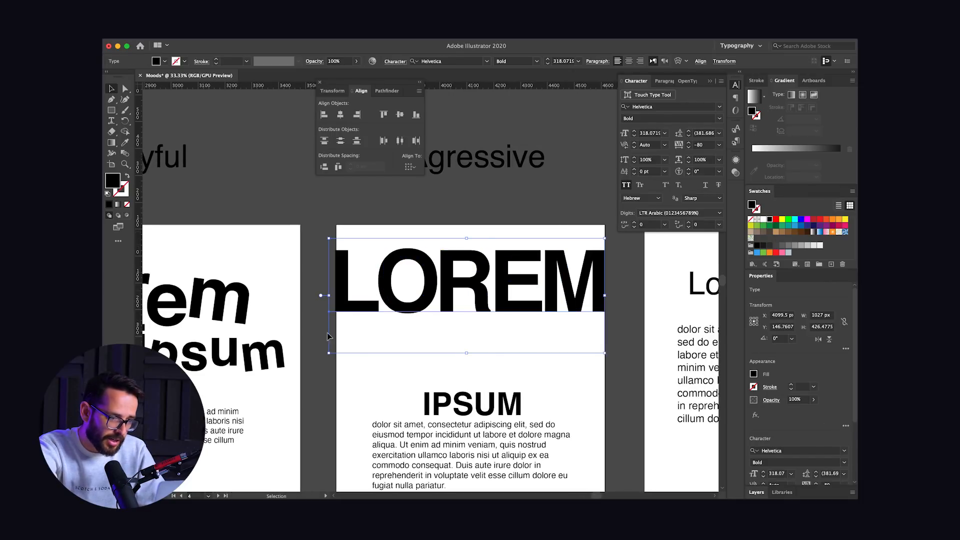
{"action": "left_click_drag", "start_coordinate": [423, 268], "coordinate": [424, 272]}
Step: Move "IPSUM" up directly beneath "LOREM" and enlarge it to about 305 pt, reaching the card's far edge
{"action": "left_click_drag", "start_coordinate": [449, 404], "coordinate": [373, 336]}
{"action": "left_click", "coordinate": [381, 381]}
{"action": "left_click", "coordinate": [393, 375]}
{"action": "left_click_drag", "start_coordinate": [433, 360], "coordinate": [609, 438]}
Step: Set the tracking of the "IPSUM" line to -80 to match "LOREM"
{"action": "left_click", "coordinate": [538, 288]}
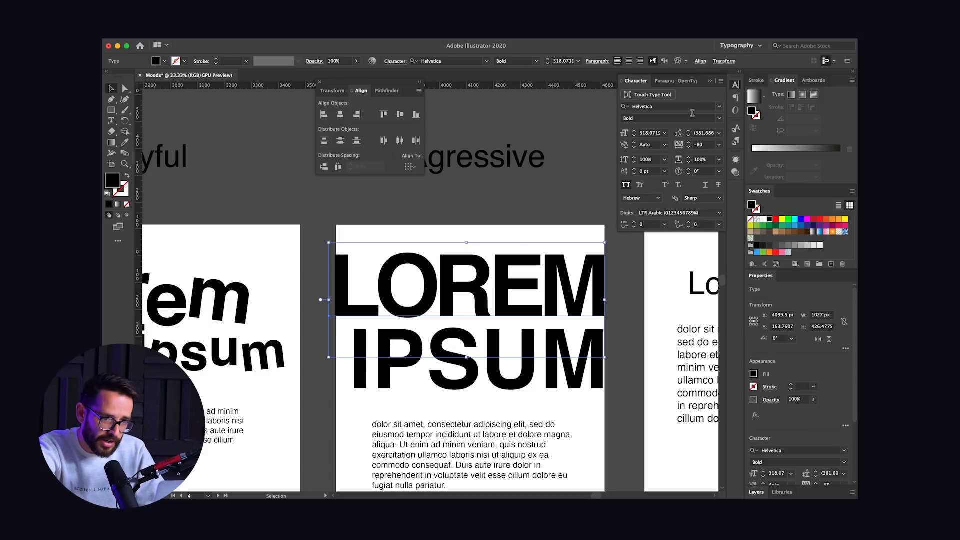
{"action": "left_click", "coordinate": [471, 390]}
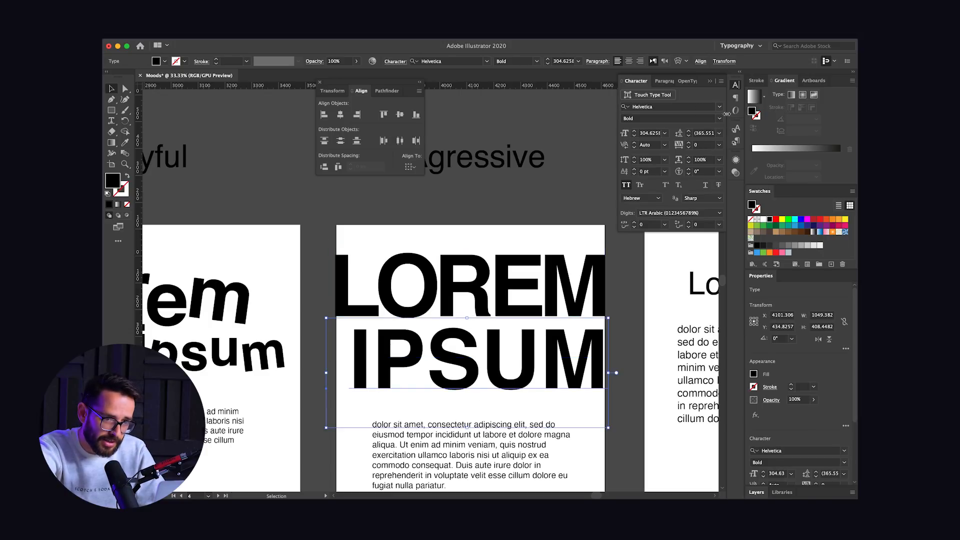
{"action": "left_click", "coordinate": [703, 146]}
{"action": "type", "text": "-80"}
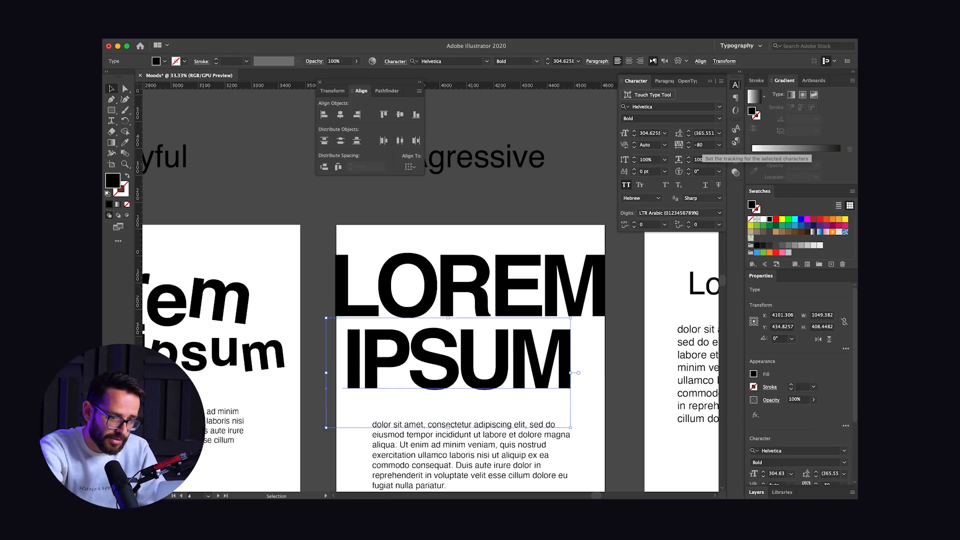
{"action": "key", "text": "Return"}
Step: Fit "IPSUM" tightly under "LOREM" and enlarge it to about 369 pt so both lines span the card's full width
{"action": "left_click", "coordinate": [319, 346]}
{"action": "left_click_drag", "start_coordinate": [366, 348], "coordinate": [354, 337]}
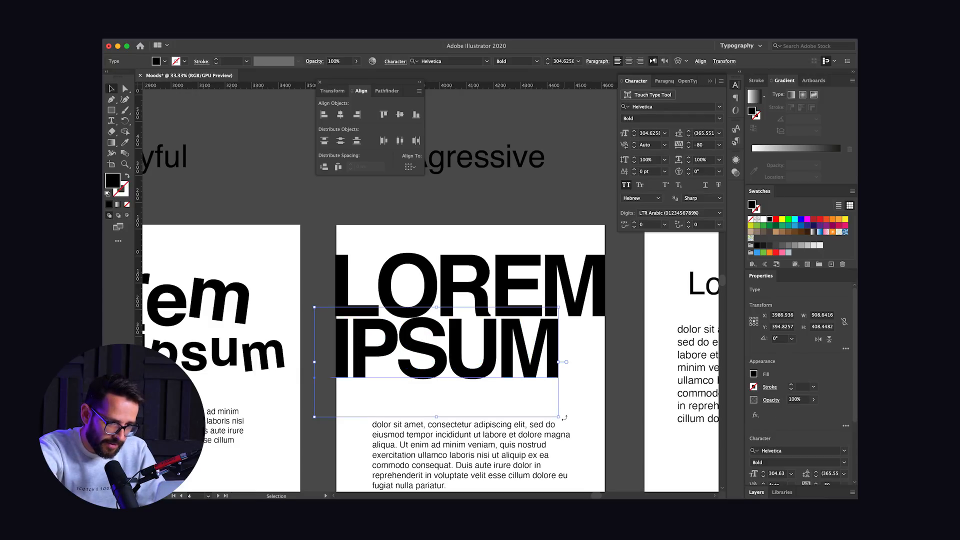
{"action": "left_click_drag", "start_coordinate": [560, 417], "coordinate": [616, 443]}
{"action": "left_click_drag", "start_coordinate": [412, 334], "coordinate": [409, 330]}
{"action": "key", "text": "Left"}
{"action": "key", "text": "Left"}
{"action": "left_click_drag", "start_coordinate": [312, 308], "coordinate": [309, 306]}
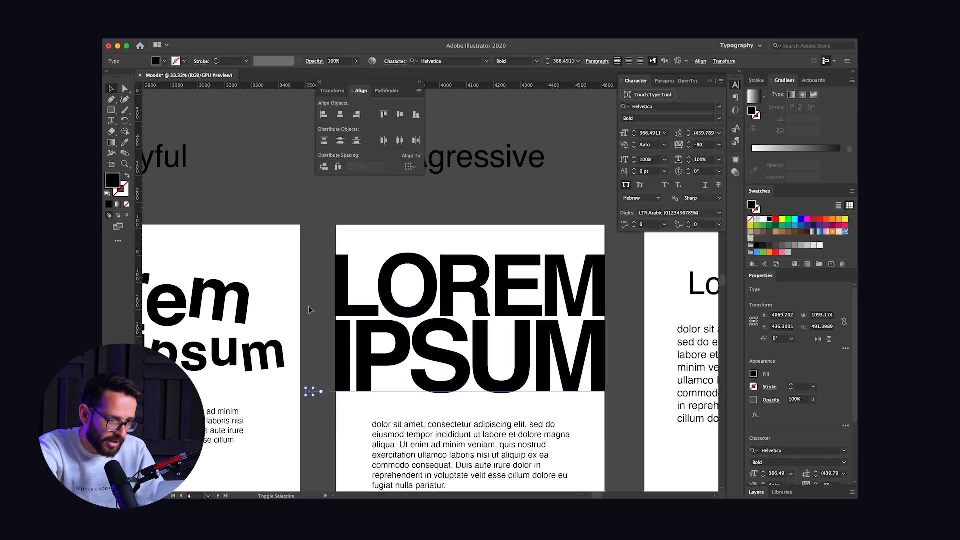
{"action": "left_click", "coordinate": [403, 193]}
{"action": "scroll", "coordinate": [400, 205], "scroll_direction": "down", "scroll_amount": 2}
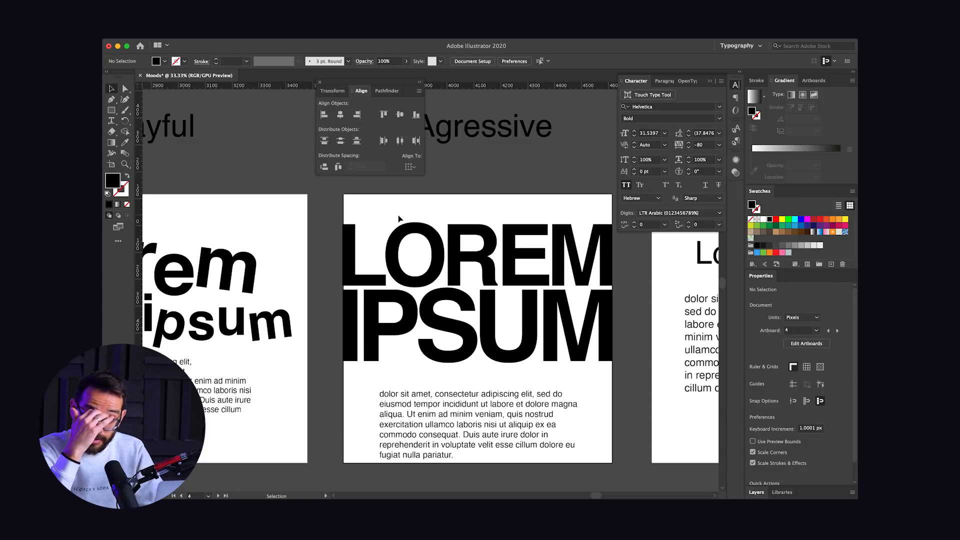
{"action": "key", "text": "super+minus"}
{"action": "scroll", "coordinate": [398, 216], "scroll_direction": "left", "scroll_amount": 15}
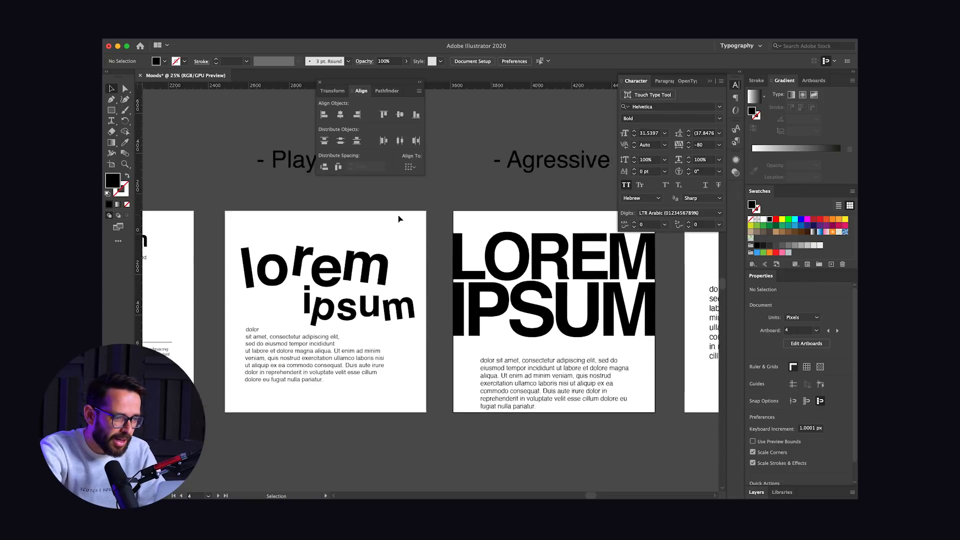
{"action": "scroll", "coordinate": [398, 215], "scroll_direction": "right", "scroll_amount": 15}
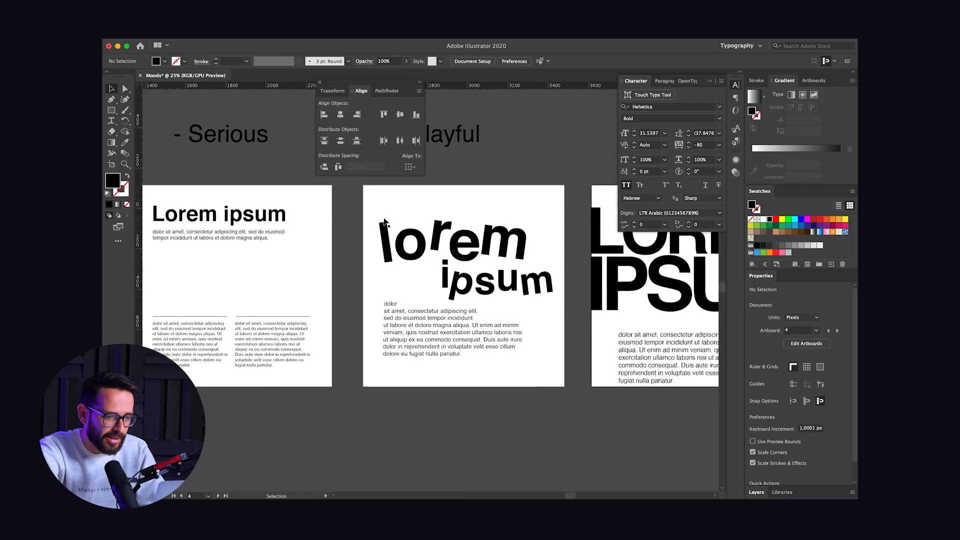
{"action": "scroll", "coordinate": [376, 228], "scroll_direction": "up", "scroll_amount": 2}
{"action": "scroll", "coordinate": [376, 228], "scroll_direction": "left", "scroll_amount": 1}
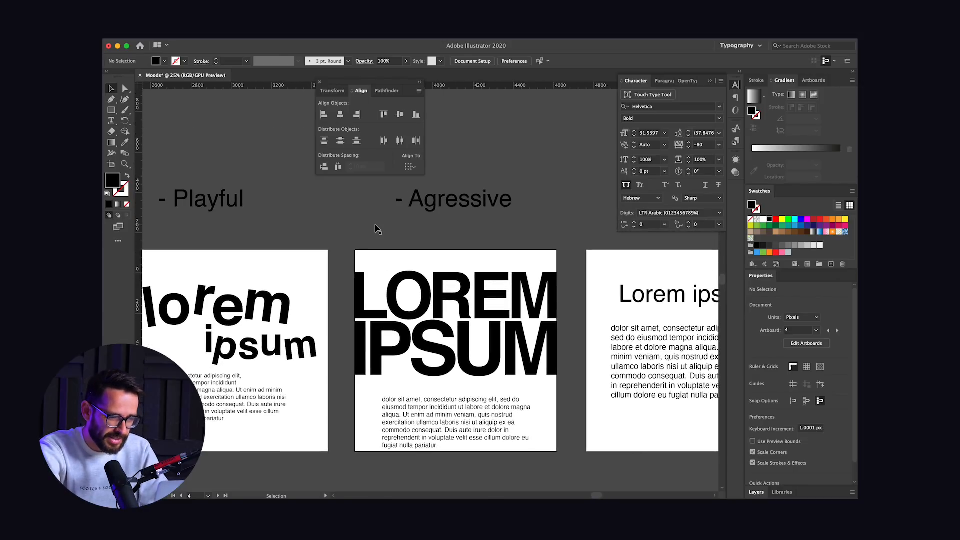
Step: Widen the Agressive card's body text frame to the card's full width and move it up close beneath "IPSUM"
{"action": "left_click_drag", "start_coordinate": [400, 426], "coordinate": [373, 418]}
{"action": "left_click_drag", "start_coordinate": [506, 416], "coordinate": [559, 412]}
{"action": "left_click_drag", "start_coordinate": [457, 440], "coordinate": [457, 423]}
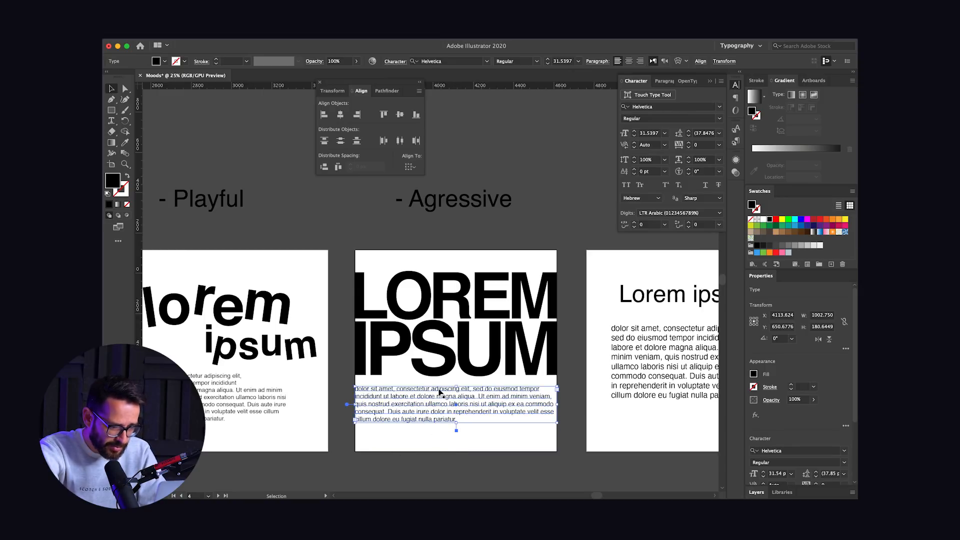
{"action": "key", "text": "a"}
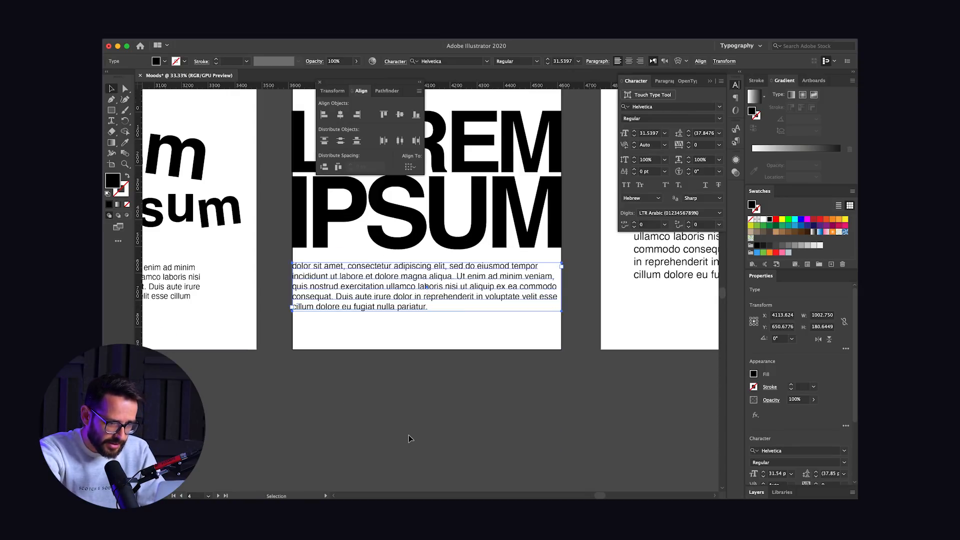
{"action": "scroll", "coordinate": [409, 439], "scroll_direction": "down", "scroll_amount": 5}
{"action": "scroll", "coordinate": [409, 438], "scroll_direction": "right", "scroll_amount": 1}
{"action": "key", "text": "v"}
{"action": "scroll", "coordinate": [409, 439], "scroll_direction": "up", "scroll_amount": 3}
{"action": "scroll", "coordinate": [409, 438], "scroll_direction": "right", "scroll_amount": 1}
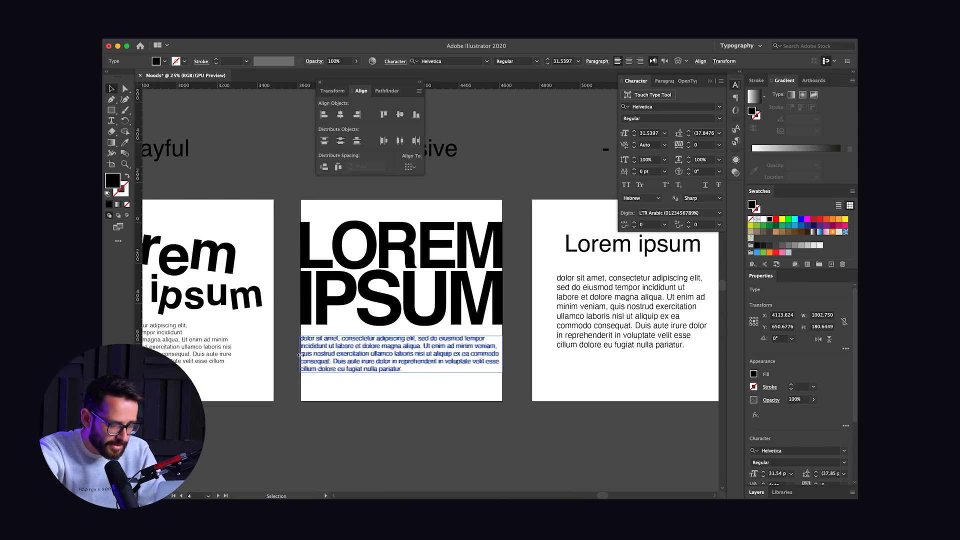
{"action": "left_click", "coordinate": [324, 399]}
Step: Draw a black 1002 by 107 px bar along the Agressive card's bottom edge and duplicate it along the top edge
{"action": "key", "text": "r"}
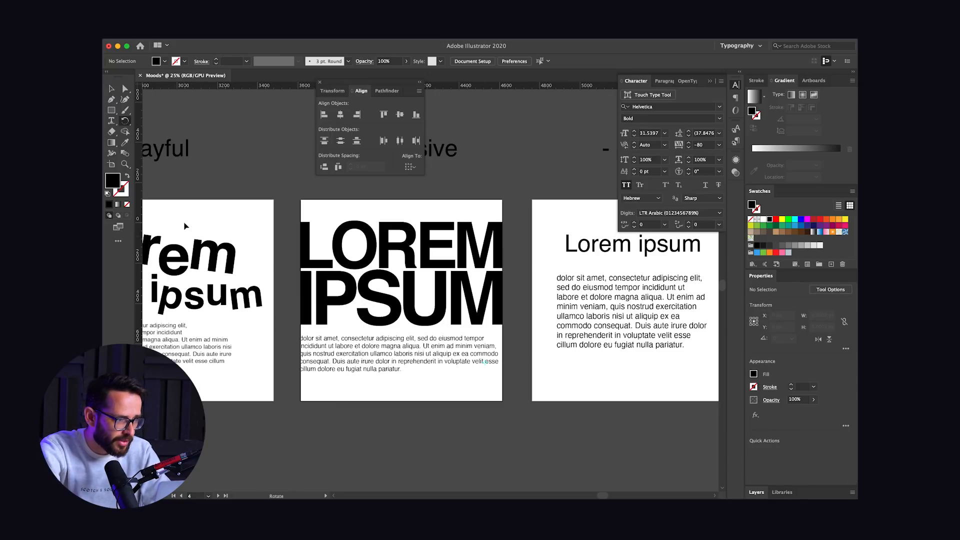
{"action": "left_click", "coordinate": [113, 113]}
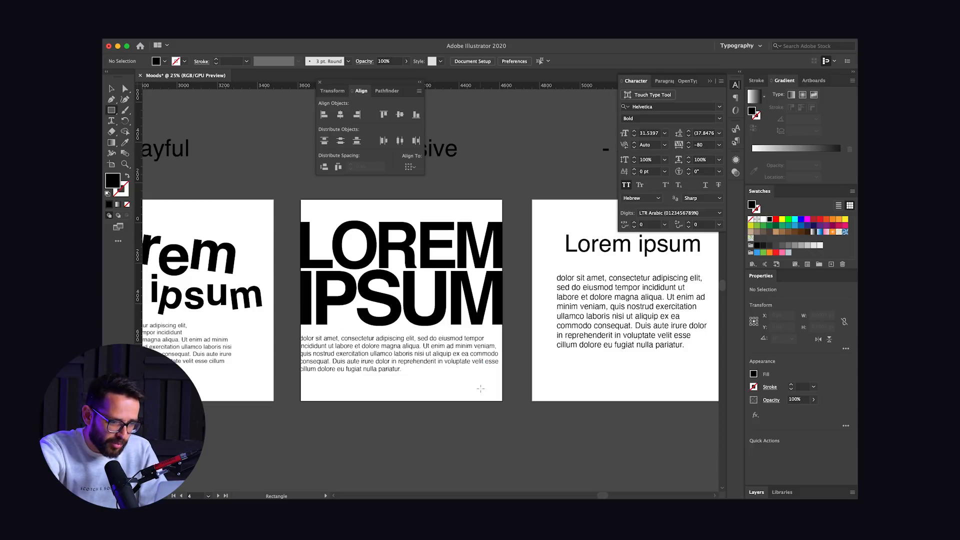
{"action": "left_click_drag", "start_coordinate": [503, 400], "coordinate": [299, 380]}
{"action": "key", "text": "v"}
{"action": "left_click_drag", "start_coordinate": [352, 258], "coordinate": [349, 215]}
Step: Reduce the Agressive card's body text to about 27.5 pt and shorten its text frame to fit the four lines
{"action": "left_click", "coordinate": [362, 353]}
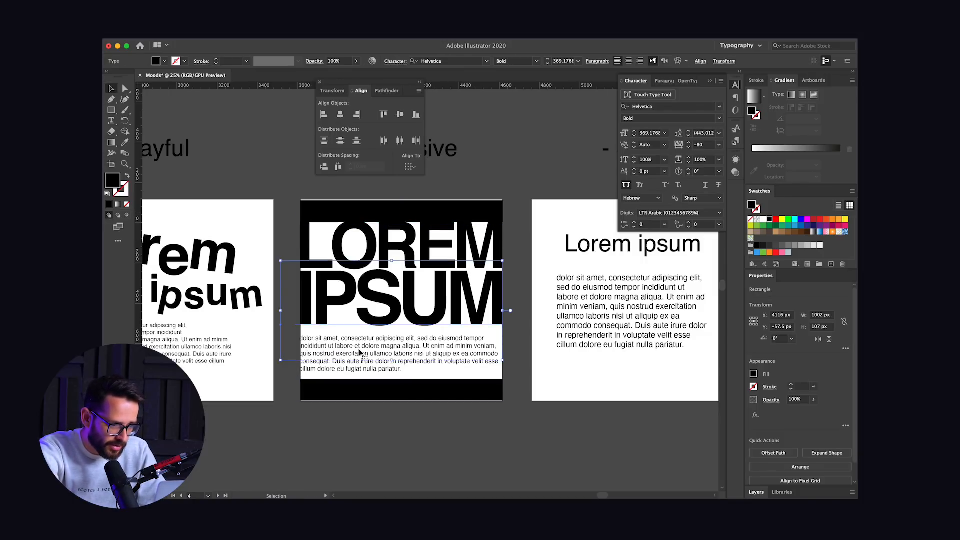
{"action": "key", "text": "super+shift+comma"}
{"action": "key", "text": "super+shift+comma"}
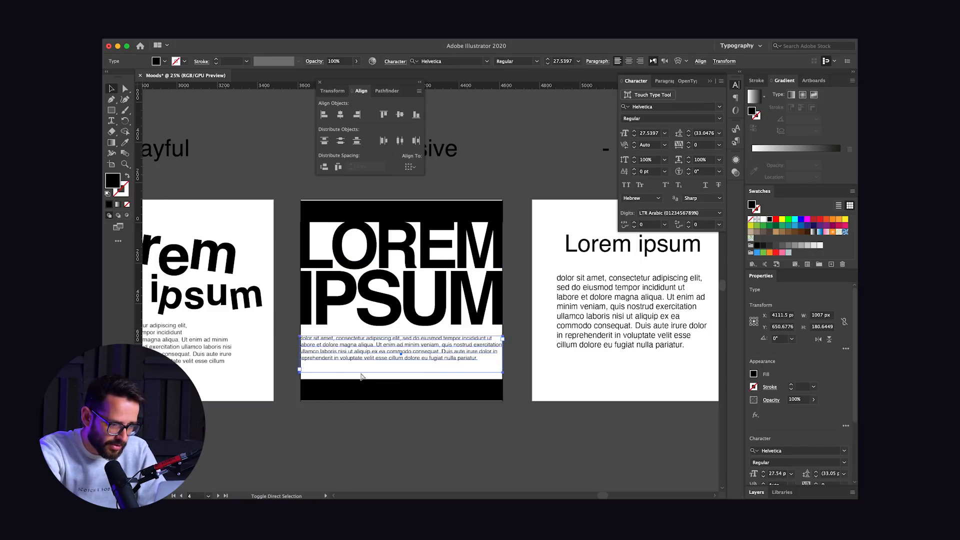
{"action": "left_click_drag", "start_coordinate": [402, 374], "coordinate": [400, 367]}
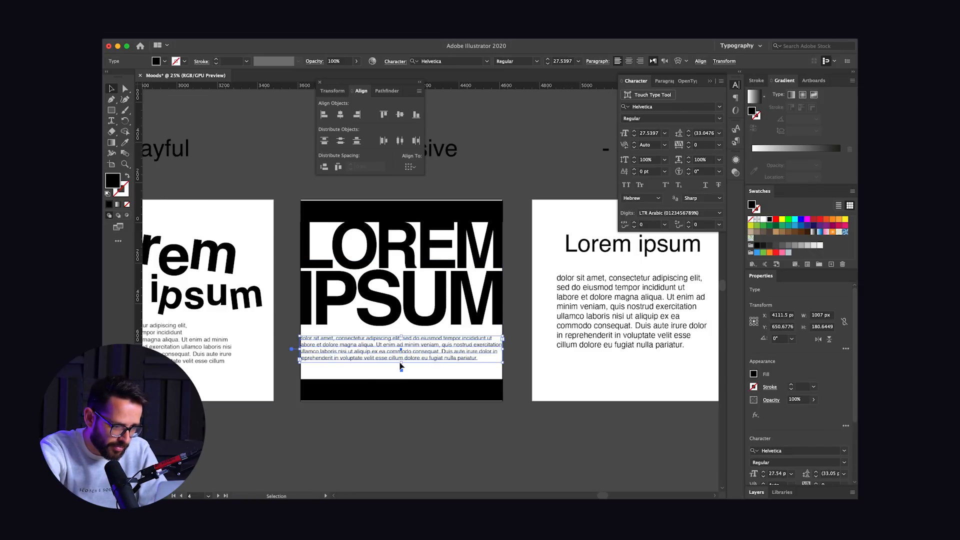
Step: Try the Bold weight on the Agressive card's body text
{"action": "left_click", "coordinate": [719, 121]}
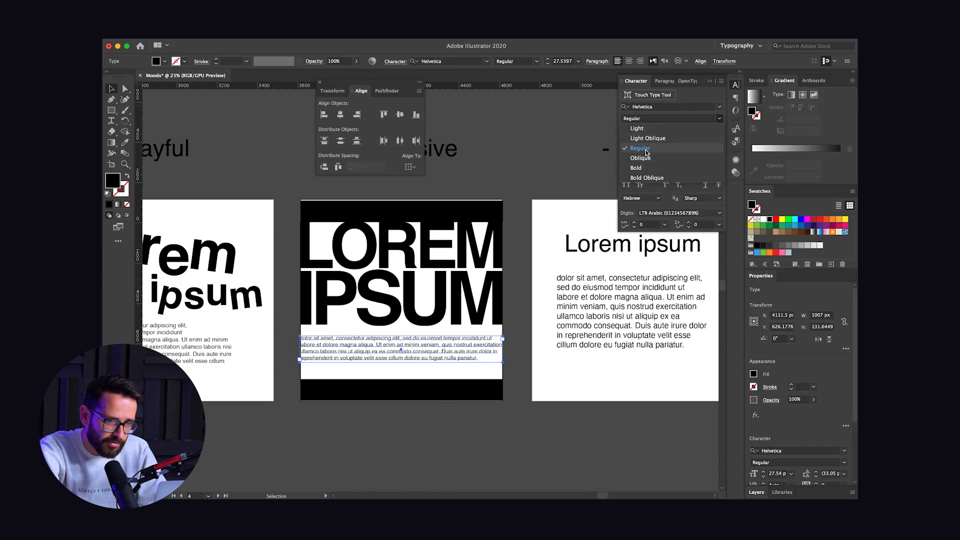
{"action": "left_click", "coordinate": [642, 167]}
{"action": "left_click", "coordinate": [520, 162]}
Step: Open a gap above the heading by nudging "LOREM" and "IPSUM" down and the top black bar slightly up
{"action": "left_click", "coordinate": [464, 219]}
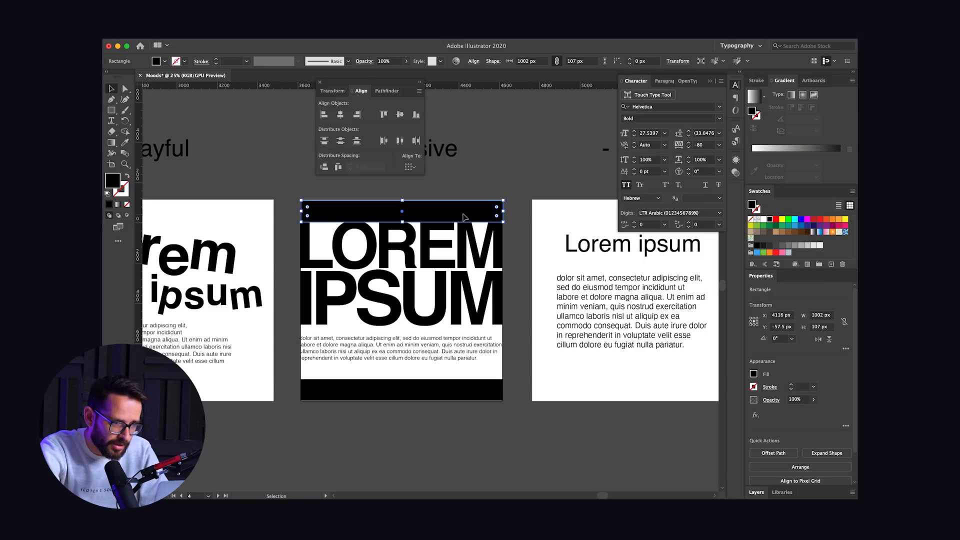
{"action": "left_click_drag", "start_coordinate": [289, 246], "coordinate": [519, 311]}
{"action": "key", "text": "shift+Down"}
{"action": "key", "text": "shift+Down"}
{"action": "key", "text": "shift+Up"}
{"action": "left_click", "coordinate": [389, 426]}
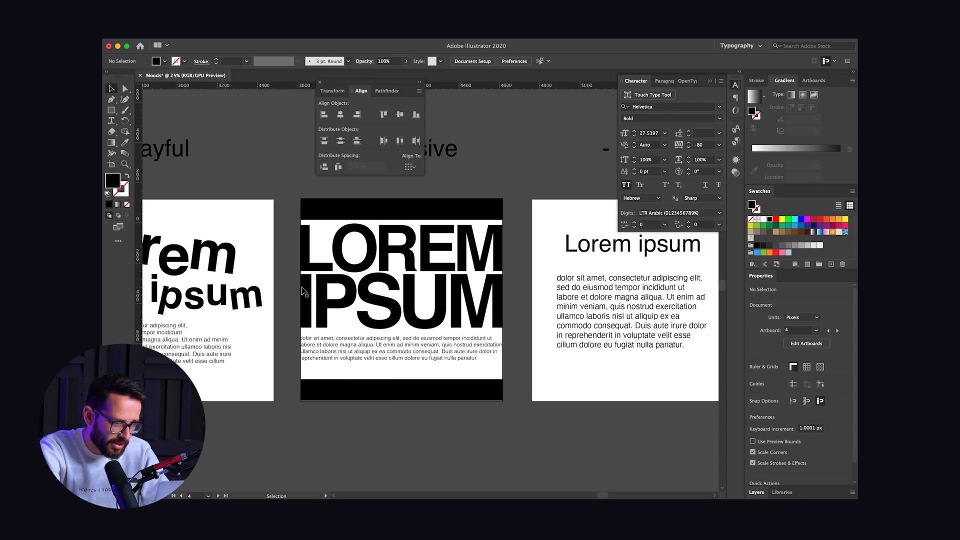
Step: Extend the bottom black bar upward to a height of 172 px, close to the body text
{"action": "left_click", "coordinate": [438, 390]}
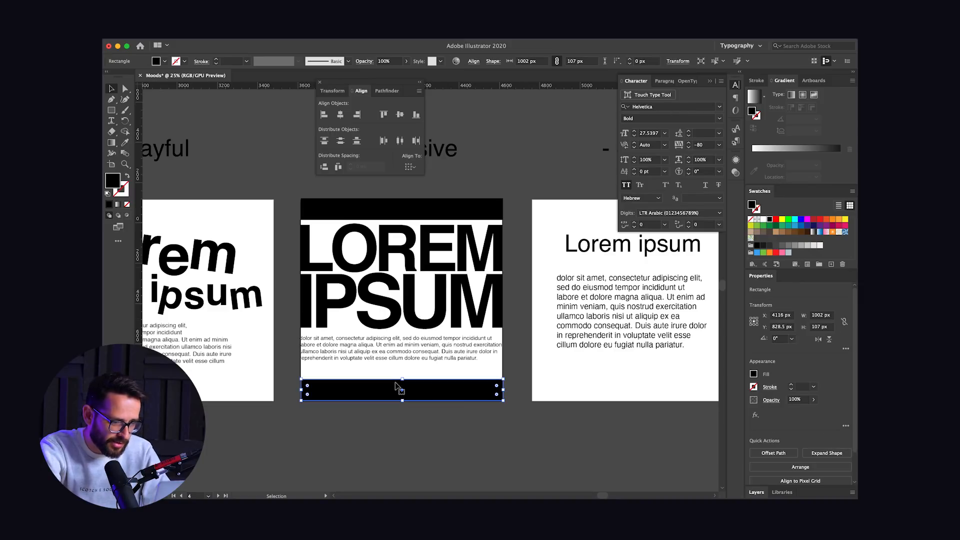
{"action": "left_click_drag", "start_coordinate": [403, 378], "coordinate": [403, 367]}
{"action": "left_click", "coordinate": [299, 277]}
{"action": "scroll", "coordinate": [442, 277], "scroll_direction": "up", "scroll_amount": 2}
{"action": "scroll", "coordinate": [442, 276], "scroll_direction": "left", "scroll_amount": 1}
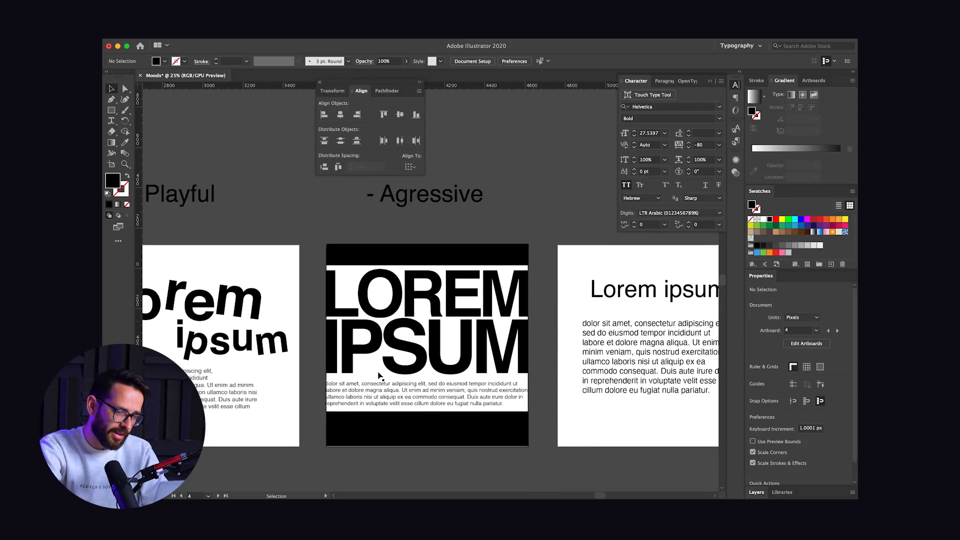
Step: Reduce the bottom black bar's height to 136 px and replace the top bar with a copy of it
{"action": "left_click", "coordinate": [415, 430]}
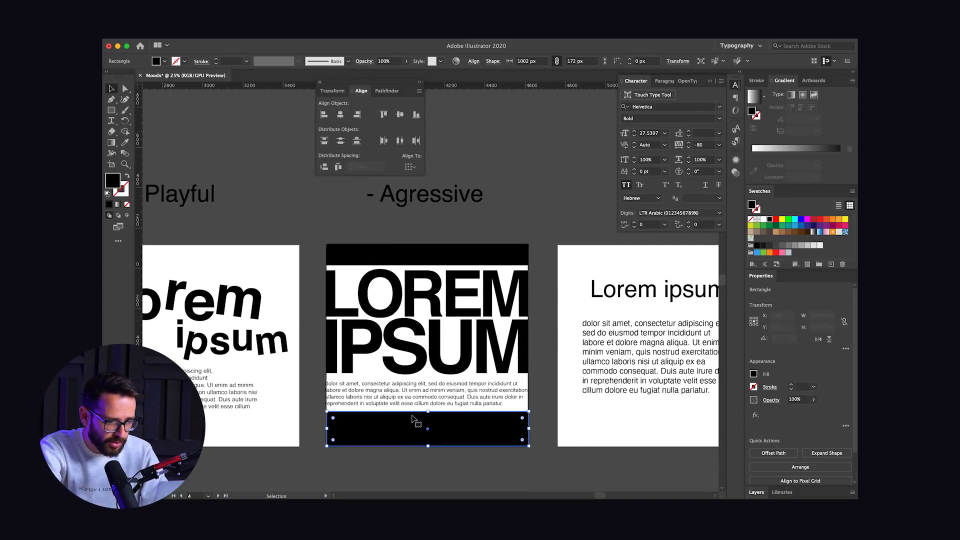
{"action": "left_click", "coordinate": [433, 215]}
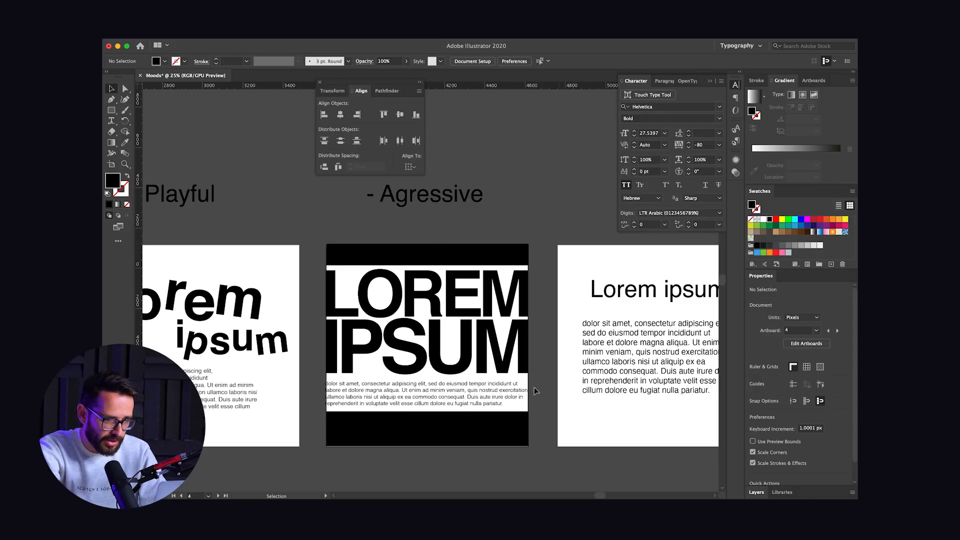
{"action": "scroll", "coordinate": [369, 328], "scroll_direction": "right", "scroll_amount": 2}
{"action": "scroll", "coordinate": [368, 328], "scroll_direction": "up", "scroll_amount": 1}
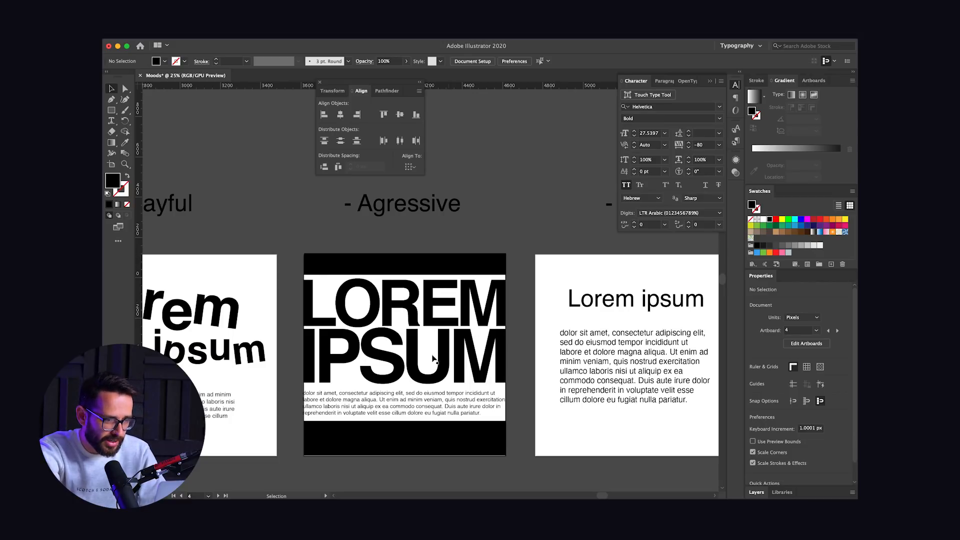
{"action": "scroll", "coordinate": [371, 284], "scroll_direction": "right", "scroll_amount": 5}
{"action": "scroll", "coordinate": [372, 285], "scroll_direction": "up", "scroll_amount": 1}
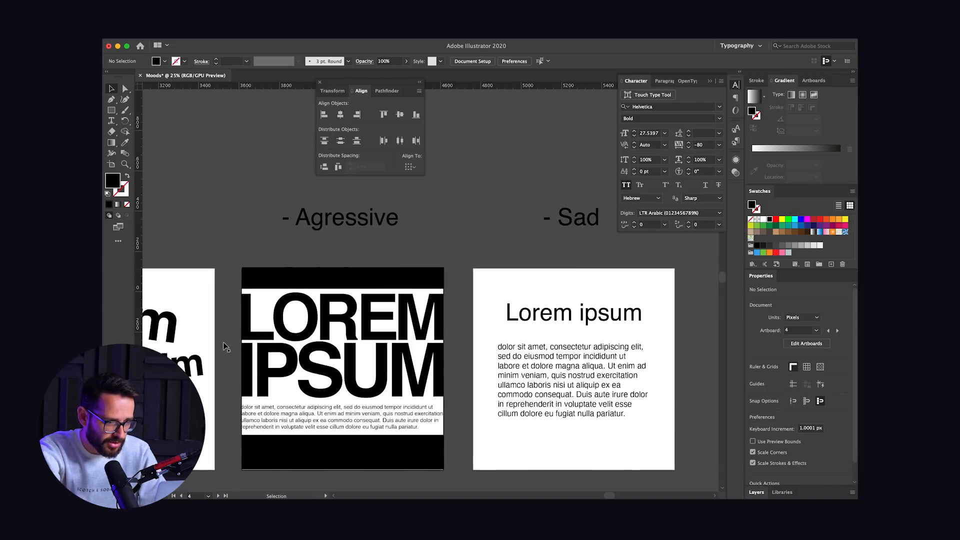
{"action": "left_click", "coordinate": [310, 453]}
{"action": "left_click_drag", "start_coordinate": [343, 436], "coordinate": [358, 283]}
{"action": "left_click", "coordinate": [366, 281]}
{"action": "key", "text": "Delete"}
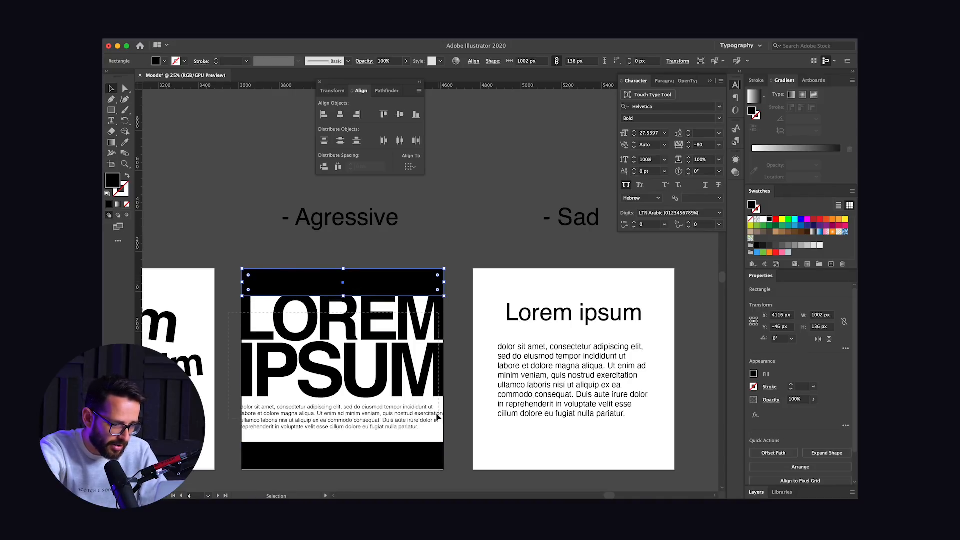
Step: Move the heading lines and body text down together so they sit evenly between the two black bars
{"action": "left_click_drag", "start_coordinate": [464, 417], "coordinate": [463, 423]}
{"action": "key", "text": "shift+Down"}
{"action": "key", "text": "shift+Down"}
{"action": "key", "text": "shift+Down"}
{"action": "key", "text": "shift+Down"}
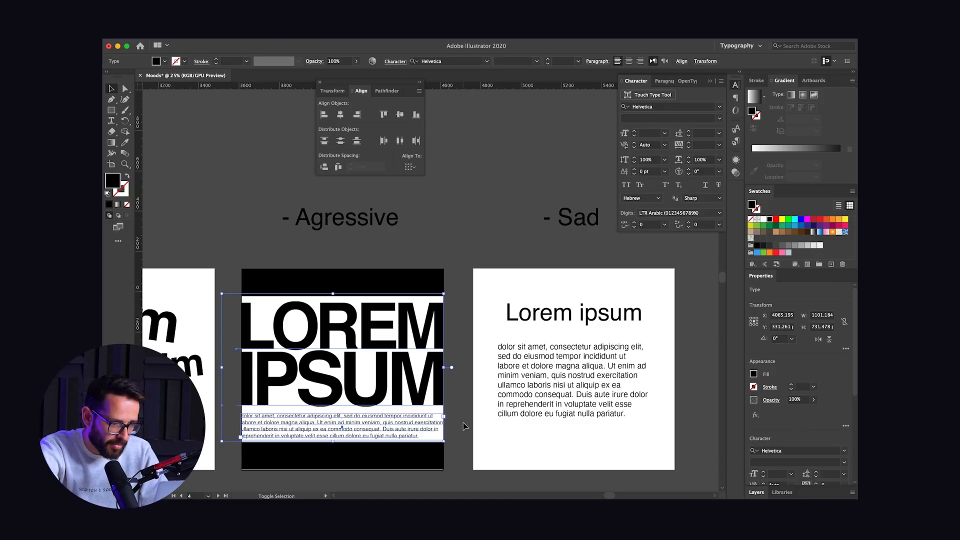
{"action": "key", "text": "Up"}
{"action": "key", "text": "Up"}
{"action": "key", "text": "Up"}
{"action": "key", "text": "Up"}
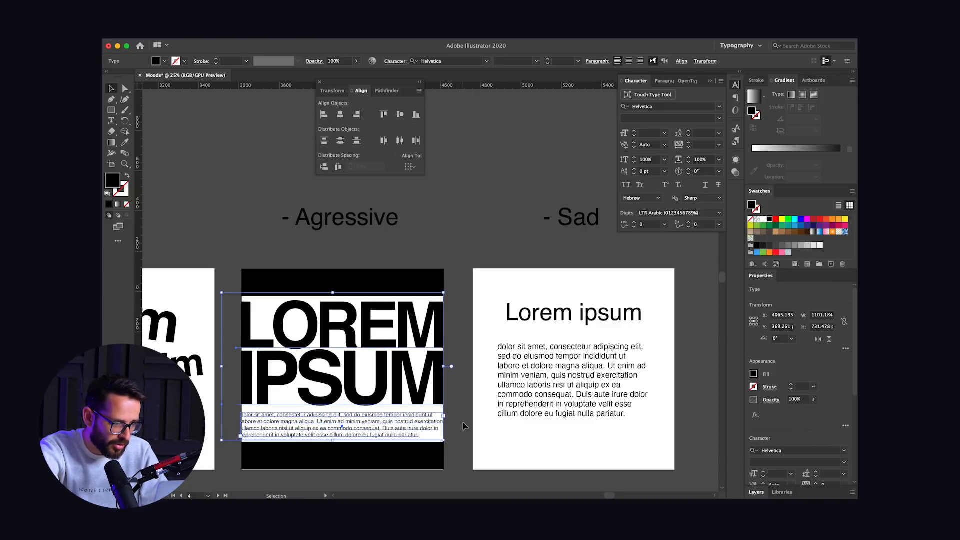
Step: Nudge the Agressive card's heading lines and body text up together slightly between the black bars
{"action": "left_click", "coordinate": [454, 232]}
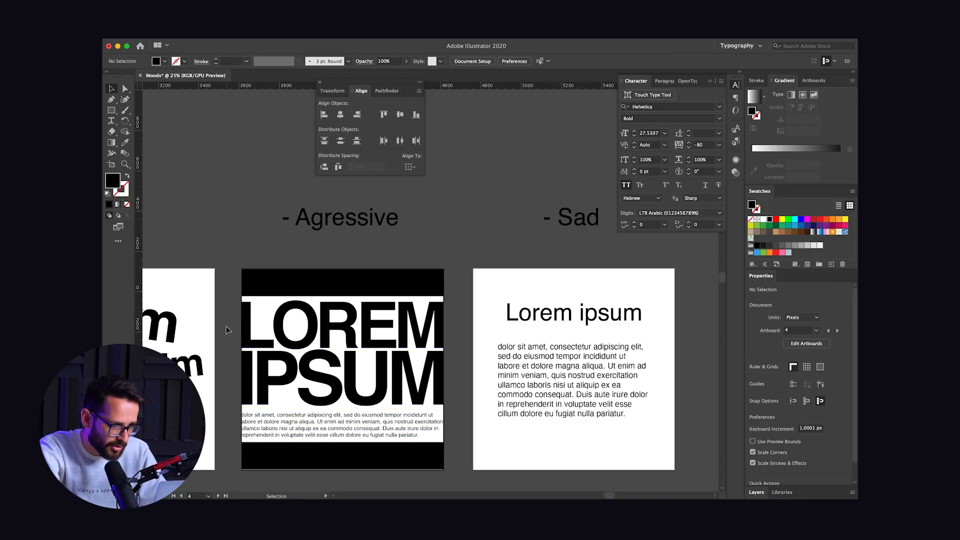
{"action": "left_click", "coordinate": [302, 361]}
{"action": "left_click", "coordinate": [441, 208]}
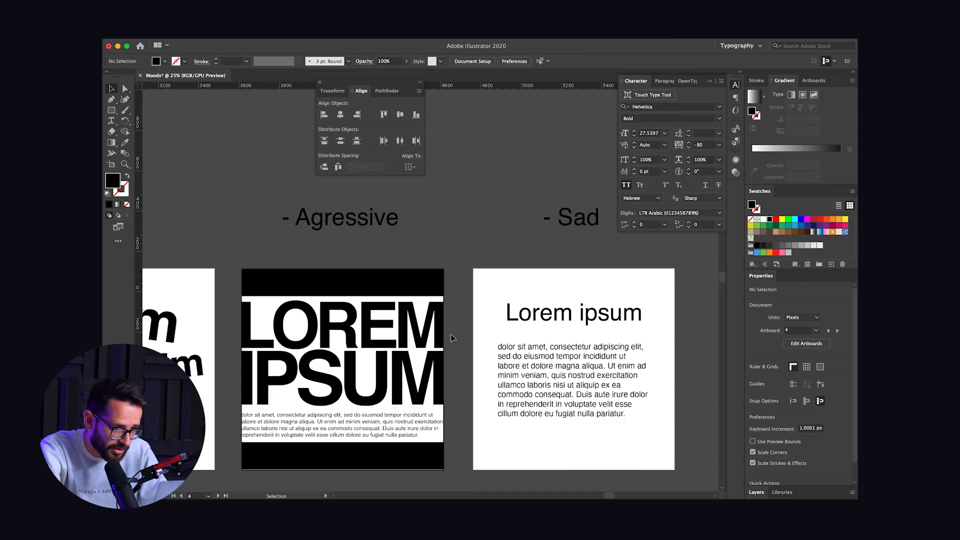
{"action": "left_click", "coordinate": [244, 430]}
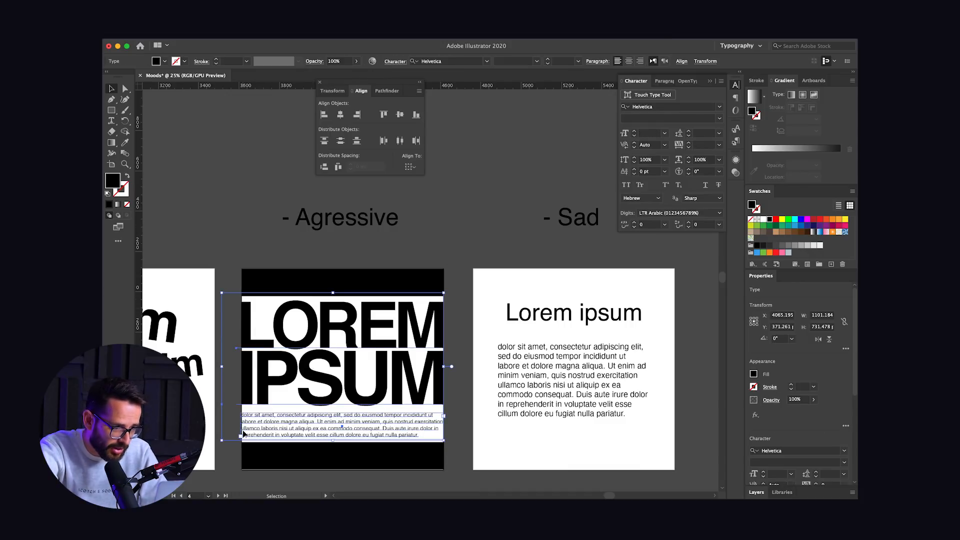
{"action": "key", "text": "Up"}
{"action": "key", "text": "Up"}
{"action": "key", "text": "Up"}
{"action": "key", "text": "Up"}
{"action": "key", "text": "Up"}
{"action": "key", "text": "Up"}
{"action": "key", "text": "Up"}
{"action": "key", "text": "Up"}
{"action": "key", "text": "Up"}
{"action": "key", "text": "Up"}
{"action": "key", "text": "Up"}
{"action": "key", "text": "Up"}
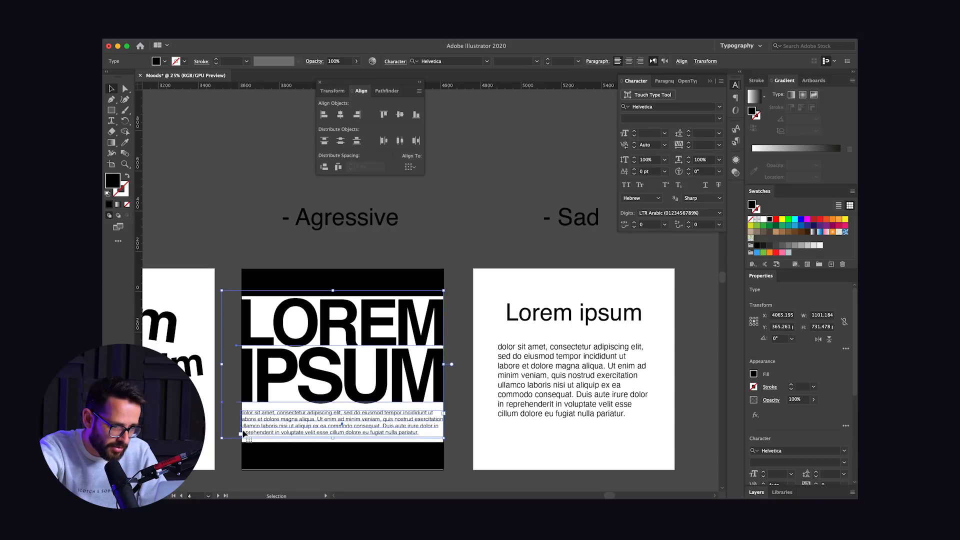
{"action": "key", "text": "Down"}
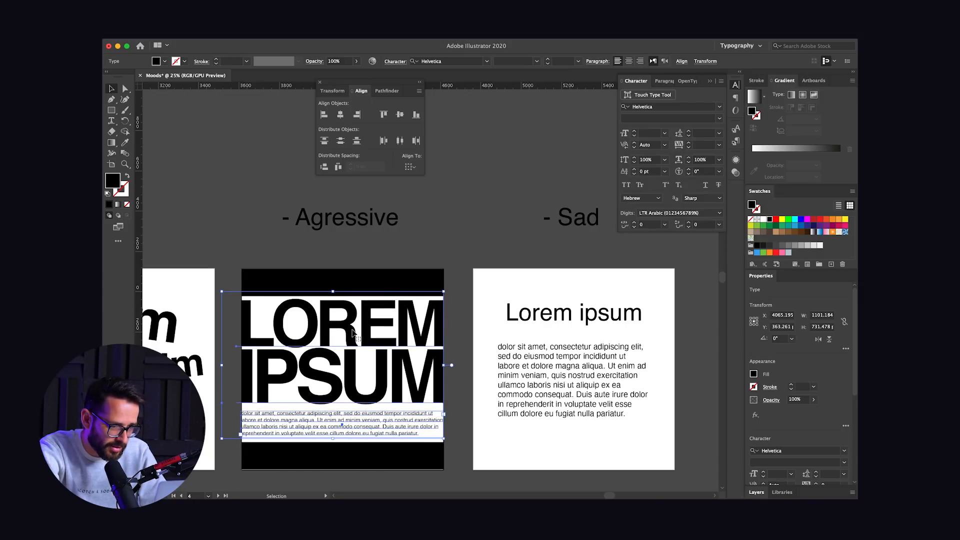
{"action": "left_click", "coordinate": [411, 263]}
{"action": "key", "text": "a"}
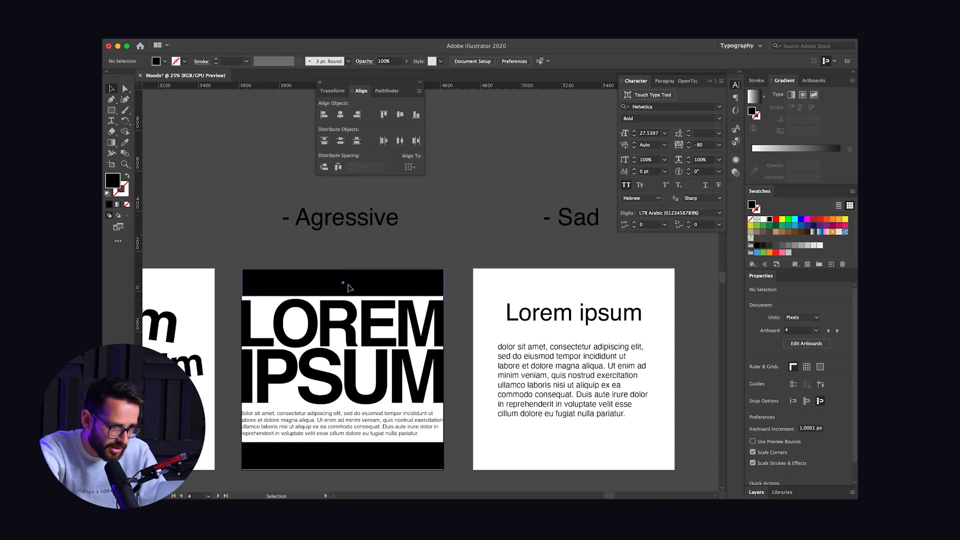
Step: Extend the Agressive card's top black bar down to a height of 141 px and its bottom bar slightly upward
{"action": "left_click", "coordinate": [348, 285]}
{"action": "key", "text": "super+equal"}
{"action": "key", "text": "v"}
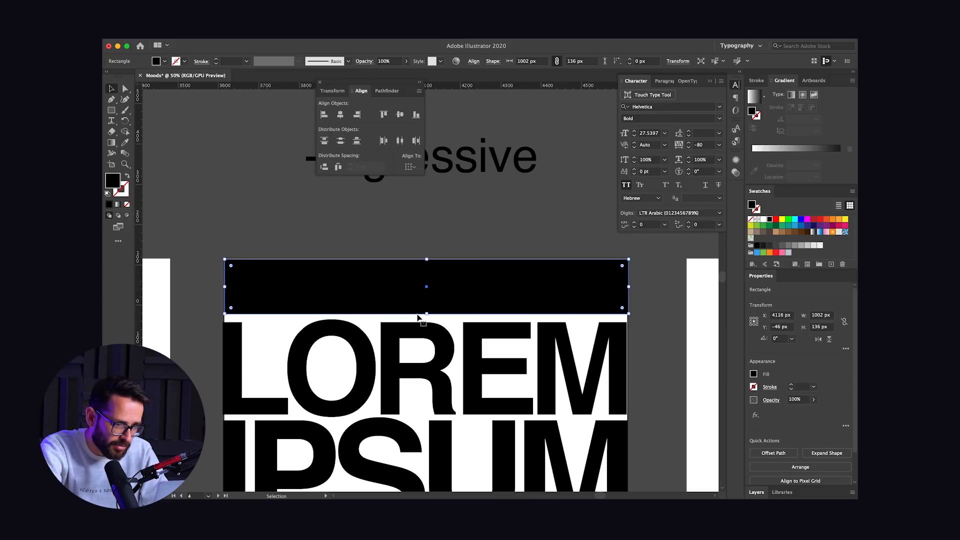
{"action": "left_click_drag", "start_coordinate": [426, 314], "coordinate": [424, 316]}
{"action": "scroll", "coordinate": [423, 319], "scroll_direction": "down", "scroll_amount": 6}
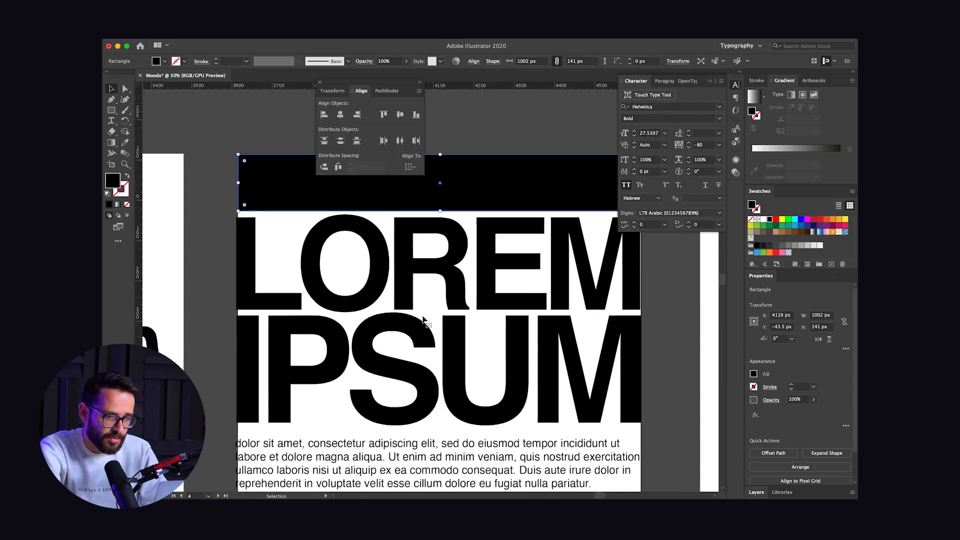
{"action": "left_click", "coordinate": [437, 458]}
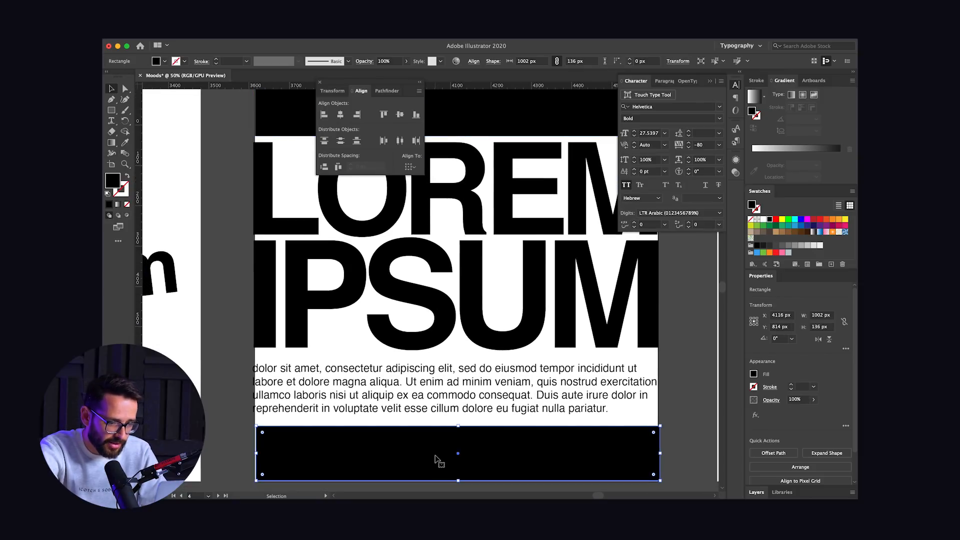
{"action": "left_click_drag", "start_coordinate": [458, 426], "coordinate": [457, 425]}
{"action": "left_click", "coordinate": [674, 381]}
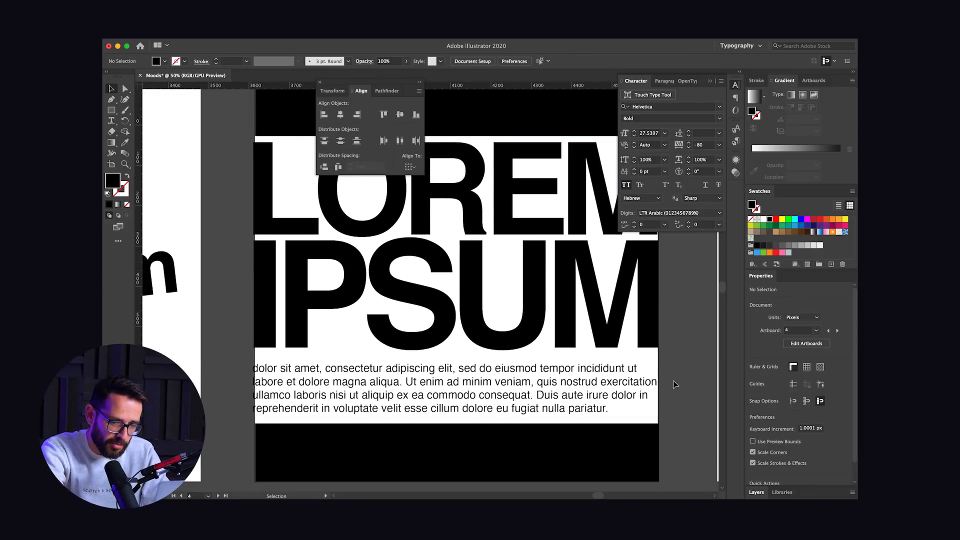
Step: Review the Agressive card's overall composition beside the Playful and Sad cards
{"action": "key", "text": "super+minus"}
{"action": "key", "text": "super+minus"}
{"action": "scroll", "coordinate": [674, 382], "scroll_direction": "up", "scroll_amount": 1}
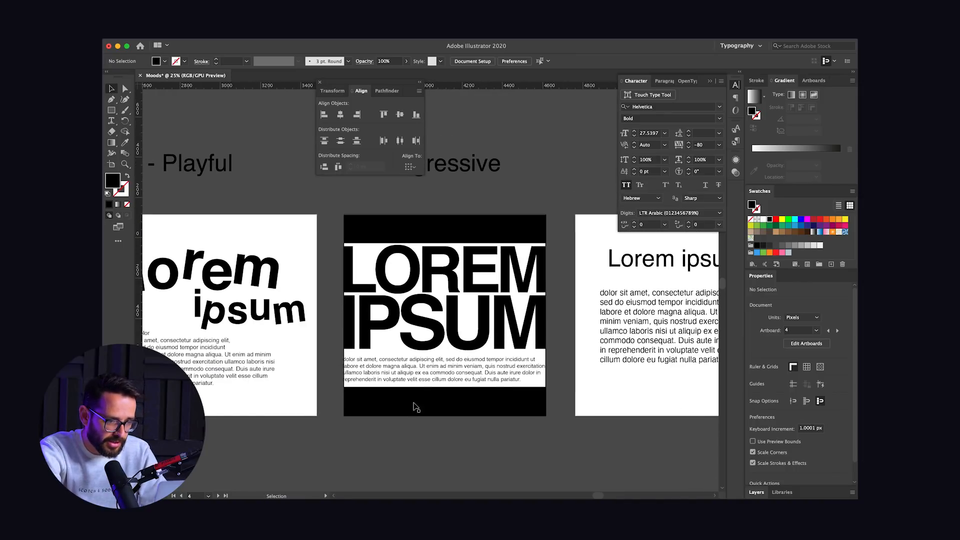
{"action": "scroll", "coordinate": [503, 345], "scroll_direction": "up", "scroll_amount": 1}
{"action": "scroll", "coordinate": [502, 346], "scroll_direction": "right", "scroll_amount": 1}
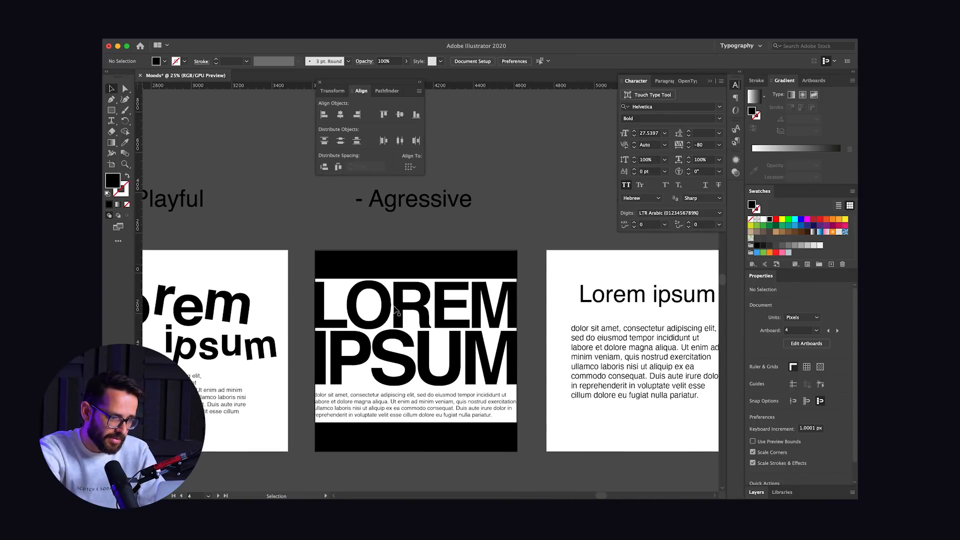
{"action": "scroll", "coordinate": [370, 299], "scroll_direction": "left", "scroll_amount": 3}
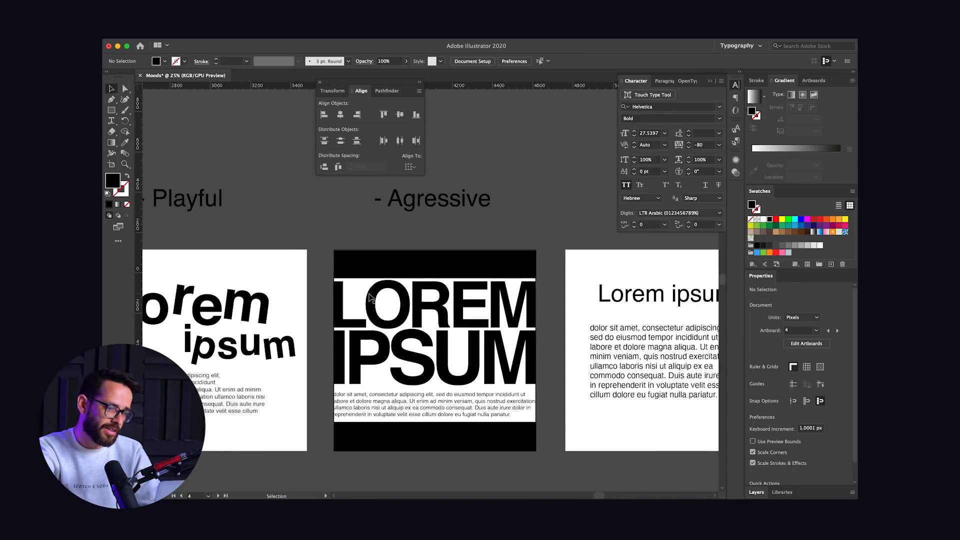
{"action": "scroll", "coordinate": [370, 298], "scroll_direction": "right", "scroll_amount": 3}
{"action": "scroll", "coordinate": [371, 299], "scroll_direction": "up", "scroll_amount": 1}
{"action": "scroll", "coordinate": [370, 299], "scroll_direction": "left", "scroll_amount": 2}
{"action": "scroll", "coordinate": [370, 299], "scroll_direction": "right", "scroll_amount": 6}
{"action": "scroll", "coordinate": [371, 298], "scroll_direction": "up", "scroll_amount": 1}
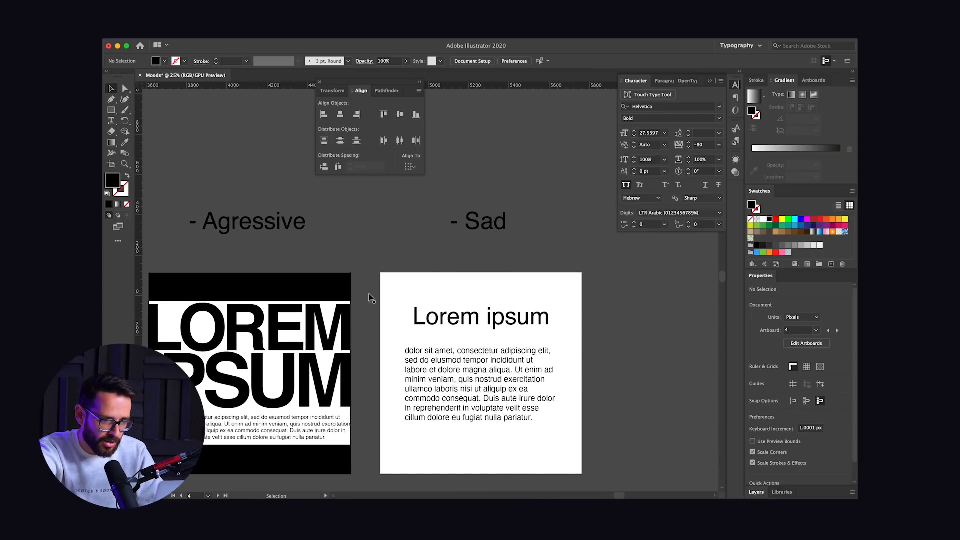
{"action": "scroll", "coordinate": [370, 299], "scroll_direction": "left", "scroll_amount": 3}
{"action": "scroll", "coordinate": [370, 299], "scroll_direction": "down", "scroll_amount": 1}
{"action": "scroll", "coordinate": [370, 298], "scroll_direction": "left", "scroll_amount": 4}
{"action": "scroll", "coordinate": [370, 298], "scroll_direction": "right", "scroll_amount": 7}
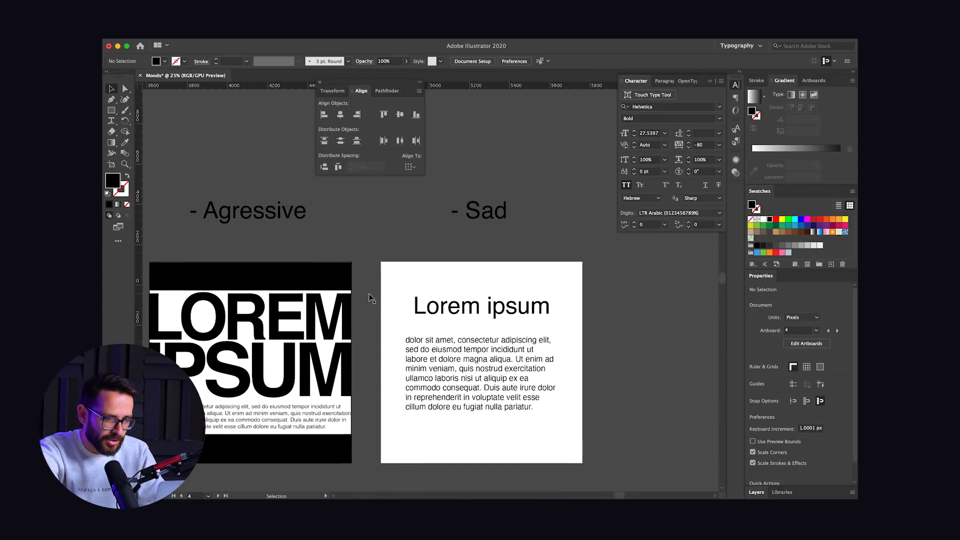
{"action": "scroll", "coordinate": [370, 298], "scroll_direction": "left", "scroll_amount": 3}
{"action": "scroll", "coordinate": [371, 298], "scroll_direction": "down", "scroll_amount": 2}
{"action": "scroll", "coordinate": [370, 298], "scroll_direction": "left", "scroll_amount": 1}
{"action": "scroll", "coordinate": [370, 298], "scroll_direction": "down", "scroll_amount": 1}
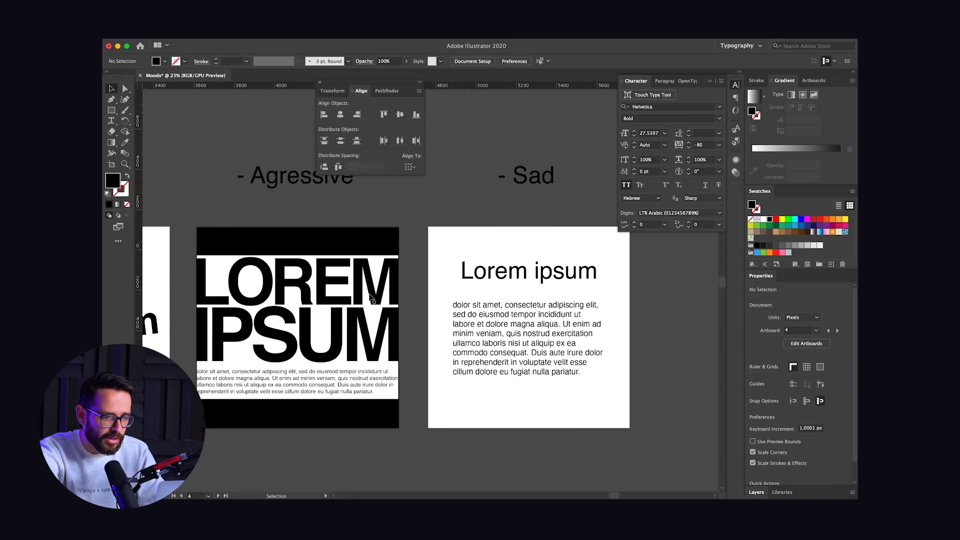
Step: Set the Sad card's heading to the Light weight of Helvetica
{"action": "left_click", "coordinate": [529, 278]}
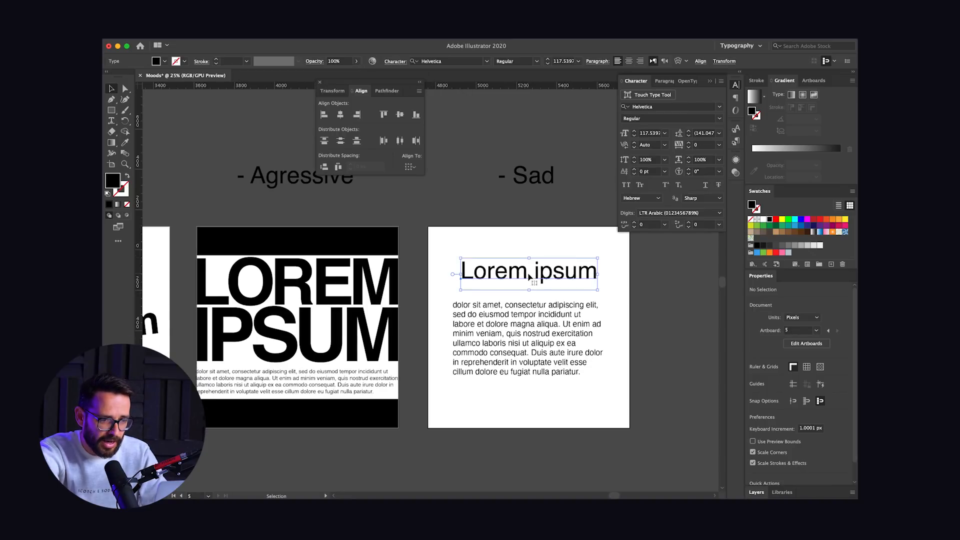
{"action": "double_click", "coordinate": [531, 280]}
{"action": "key", "text": "Escape"}
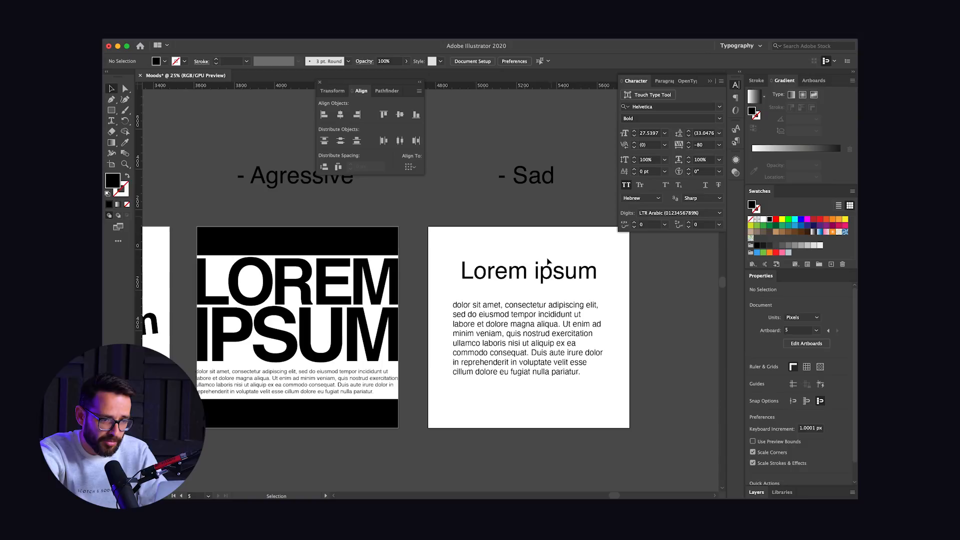
{"action": "left_click", "coordinate": [546, 278]}
{"action": "left_click", "coordinate": [721, 118]}
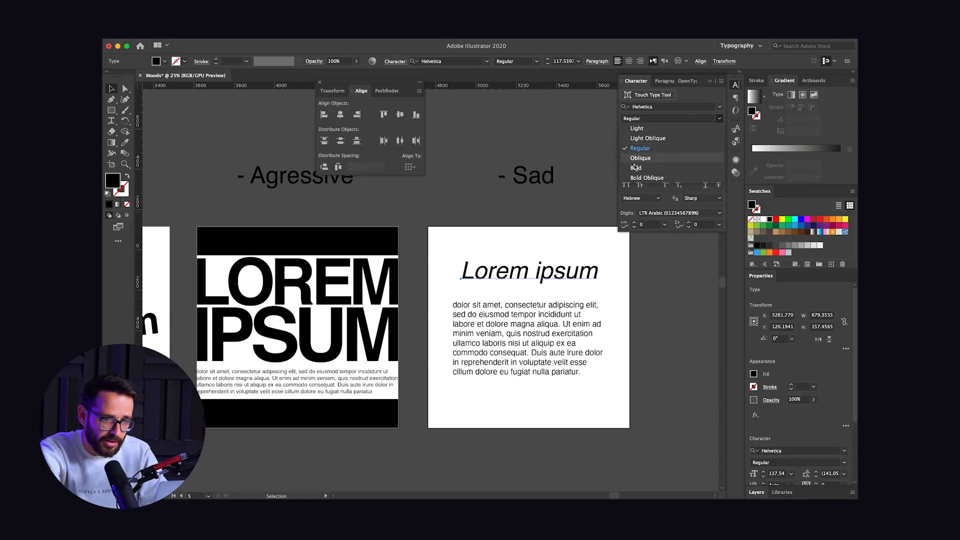
{"action": "left_click", "coordinate": [645, 131]}
{"action": "left_click", "coordinate": [499, 223]}
Step: Reduce the Sad card's body text to 27.54 pt and move its shortened frame to the card's lower left area
{"action": "left_click", "coordinate": [499, 336]}
{"action": "key", "text": "super+shift+comma"}
{"action": "key", "text": "super+shift+comma"}
{"action": "key", "text": "super+shift+comma"}
{"action": "key", "text": "super+shift+comma"}
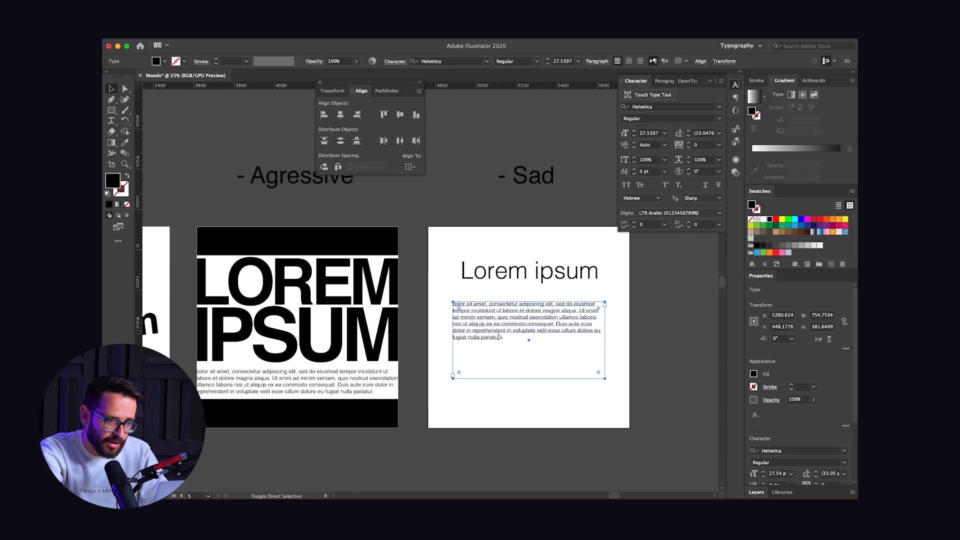
{"action": "left_click_drag", "start_coordinate": [530, 380], "coordinate": [490, 409]}
Step: Scale the Sad card's heading down to about 67.86 pt and place it just above the body text, aligned with its left edge
{"action": "left_click_drag", "start_coordinate": [507, 261], "coordinate": [501, 302]}
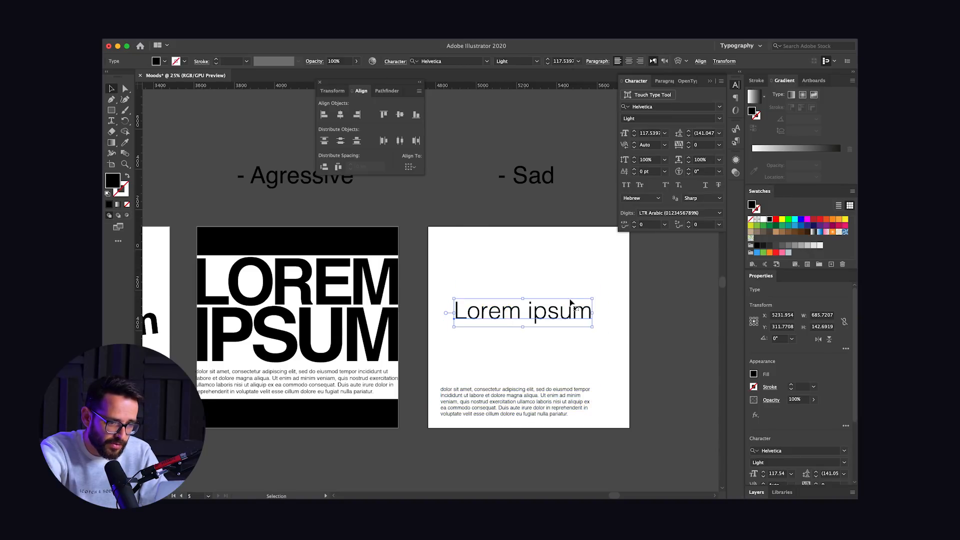
{"action": "left_click_drag", "start_coordinate": [596, 298], "coordinate": [493, 386]}
{"action": "left_click", "coordinate": [526, 331]}
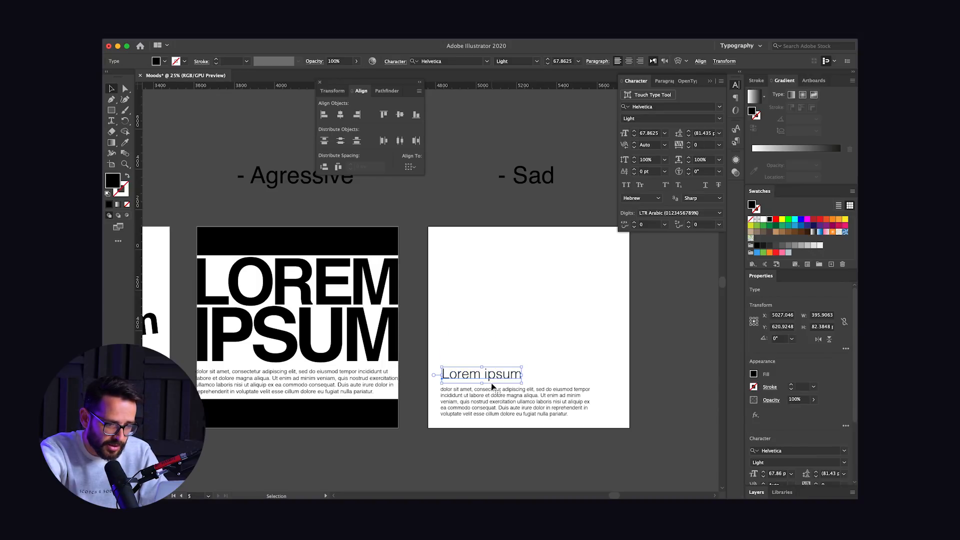
{"action": "left_click", "coordinate": [505, 339]}
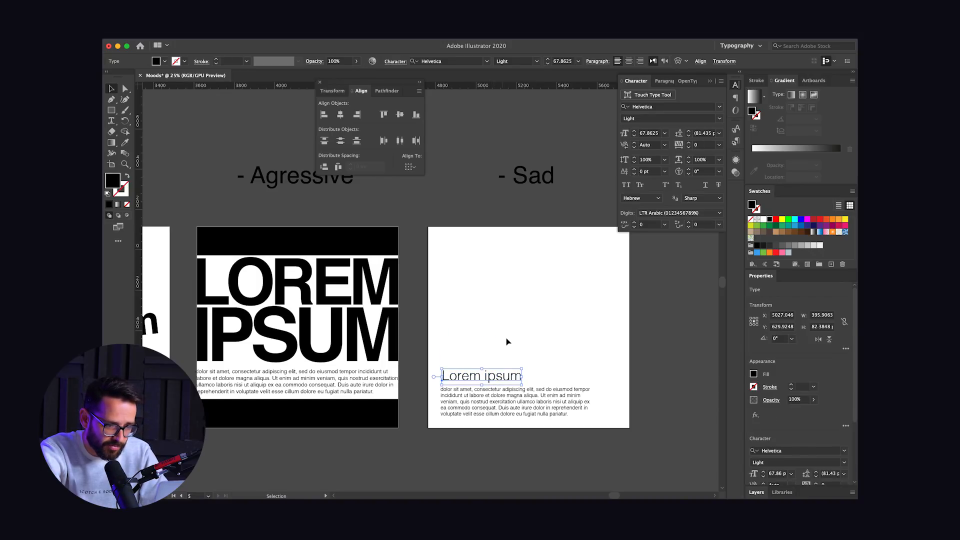
Step: Reduce the Sad card's body text to 19.54 pt and lower it with the heading toward the card's bottom edge
{"action": "left_click", "coordinate": [505, 406]}
{"action": "key", "text": "super+shift+comma"}
{"action": "key", "text": "super+shift+comma"}
{"action": "key", "text": "super+shift+comma"}
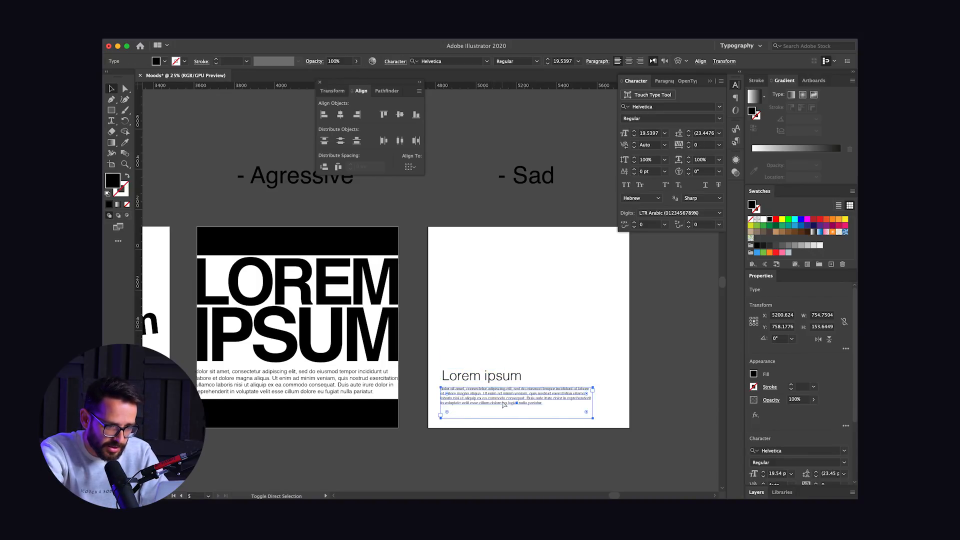
{"action": "left_click_drag", "start_coordinate": [516, 421], "coordinate": [498, 390]}
{"action": "left_click", "coordinate": [508, 346]}
{"action": "left_click", "coordinate": [456, 359]}
Step: Compare the Sad card with the other mood cards and examine its small heading and body text up close
{"action": "scroll", "coordinate": [453, 359], "scroll_direction": "left", "scroll_amount": 5}
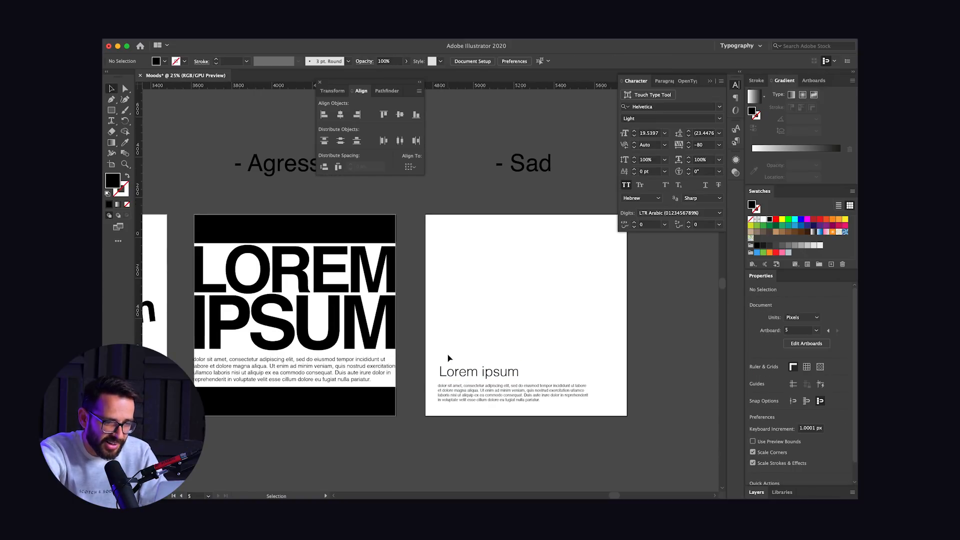
{"action": "scroll", "coordinate": [449, 358], "scroll_direction": "down", "scroll_amount": 2}
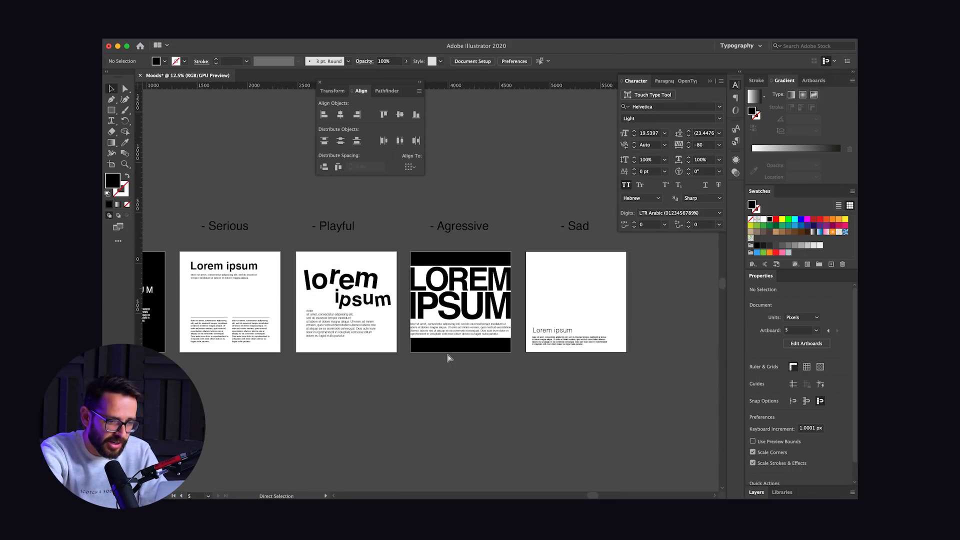
{"action": "scroll", "coordinate": [449, 358], "scroll_direction": "left", "scroll_amount": 4}
{"action": "scroll", "coordinate": [260, 328], "scroll_direction": "right", "scroll_amount": 5}
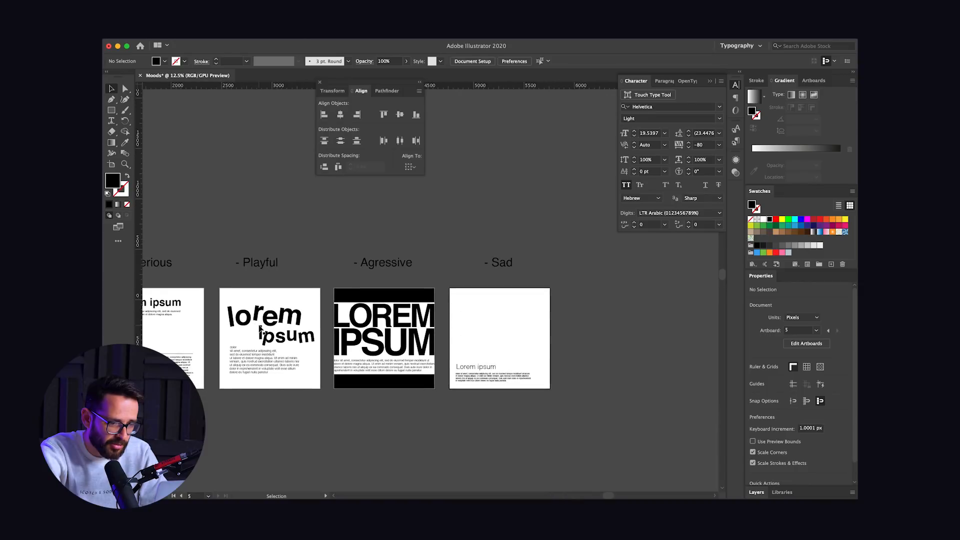
{"action": "scroll", "coordinate": [173, 326], "scroll_direction": "right", "scroll_amount": 2}
{"action": "scroll", "coordinate": [172, 326], "scroll_direction": "up", "scroll_amount": 2}
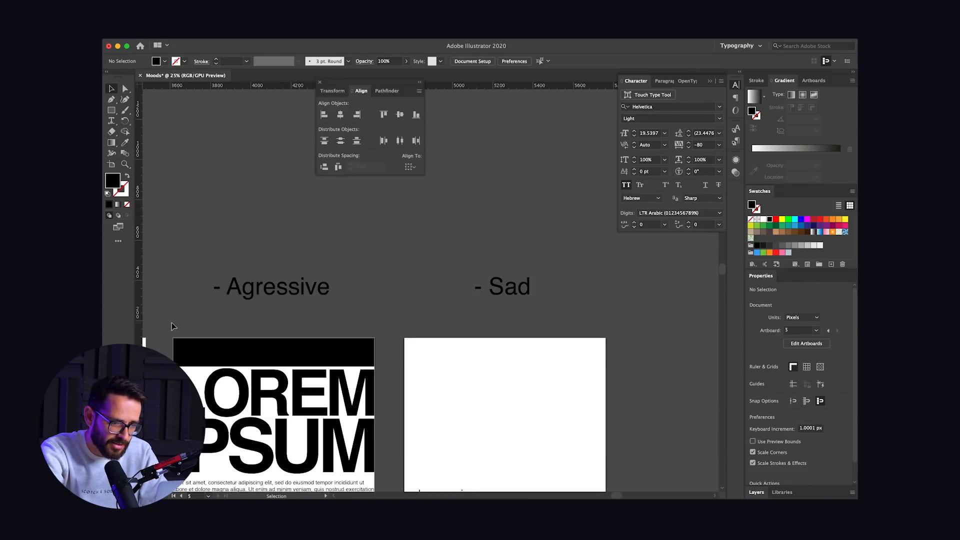
{"action": "scroll", "coordinate": [172, 326], "scroll_direction": "right", "scroll_amount": 2}
{"action": "scroll", "coordinate": [172, 326], "scroll_direction": "down", "scroll_amount": 2}
{"action": "scroll", "coordinate": [323, 272], "scroll_direction": "up", "scroll_amount": 3}
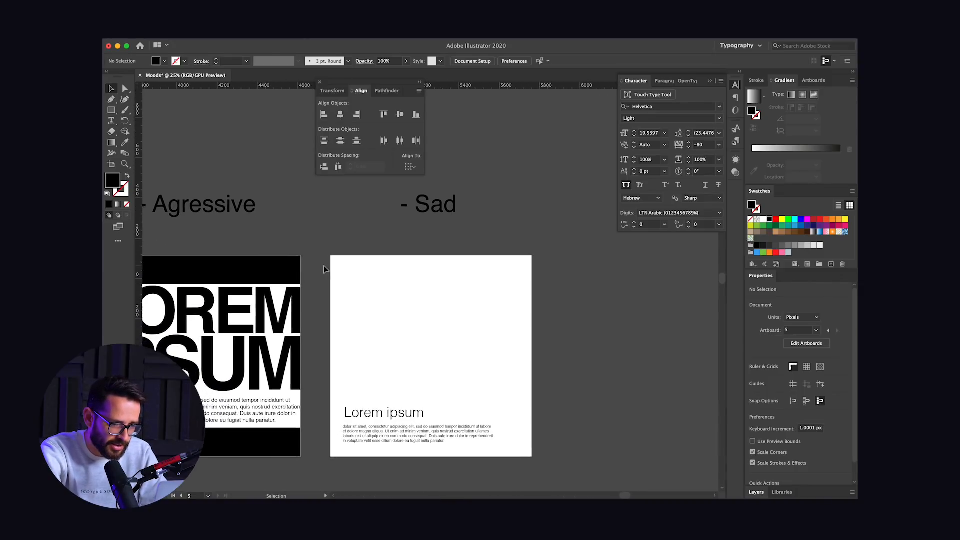
{"action": "scroll", "coordinate": [324, 270], "scroll_direction": "down", "scroll_amount": 3}
{"action": "scroll", "coordinate": [324, 270], "scroll_direction": "left", "scroll_amount": 1}
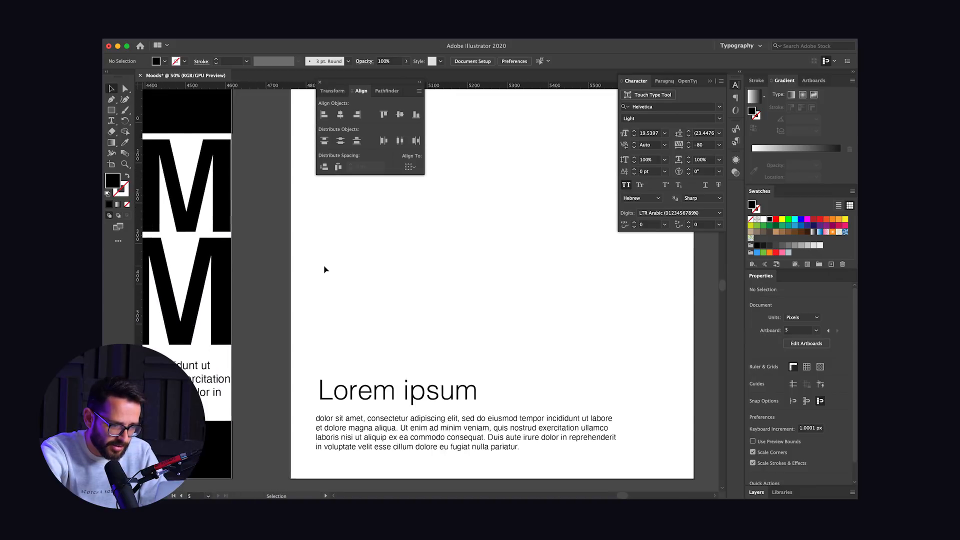
{"action": "scroll", "coordinate": [299, 374], "scroll_direction": "up", "scroll_amount": 2}
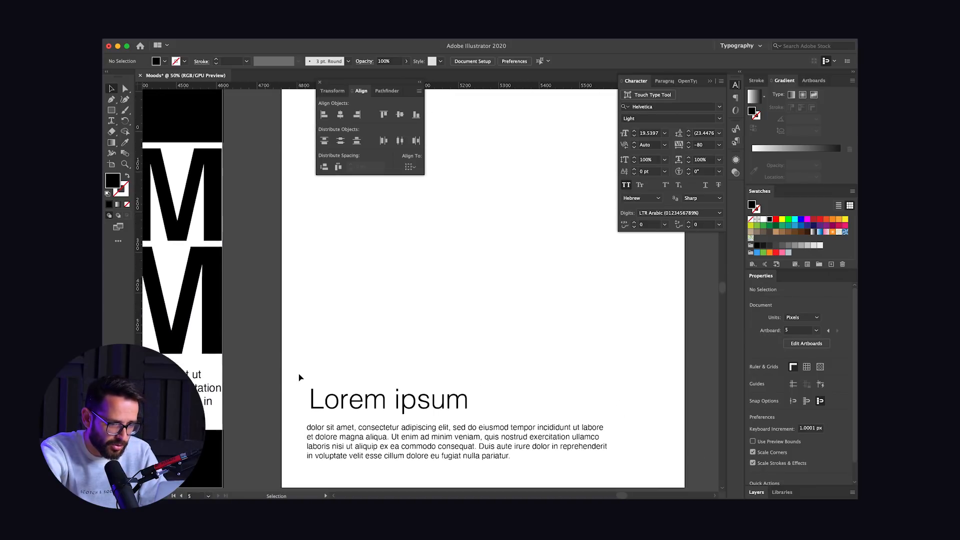
{"action": "scroll", "coordinate": [299, 373], "scroll_direction": "down", "scroll_amount": 3}
{"action": "scroll", "coordinate": [299, 375], "scroll_direction": "up", "scroll_amount": 2}
{"action": "scroll", "coordinate": [299, 374], "scroll_direction": "right", "scroll_amount": 1}
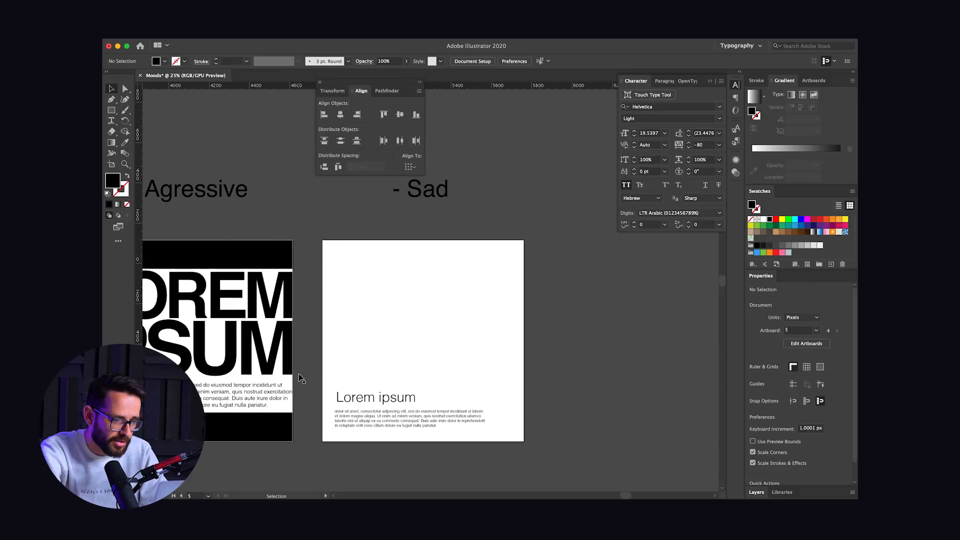
Step: Reduce the Sad card's body text to 17.54 pt, fit its frame to the text and nudge it slightly down
{"action": "left_click", "coordinate": [380, 424]}
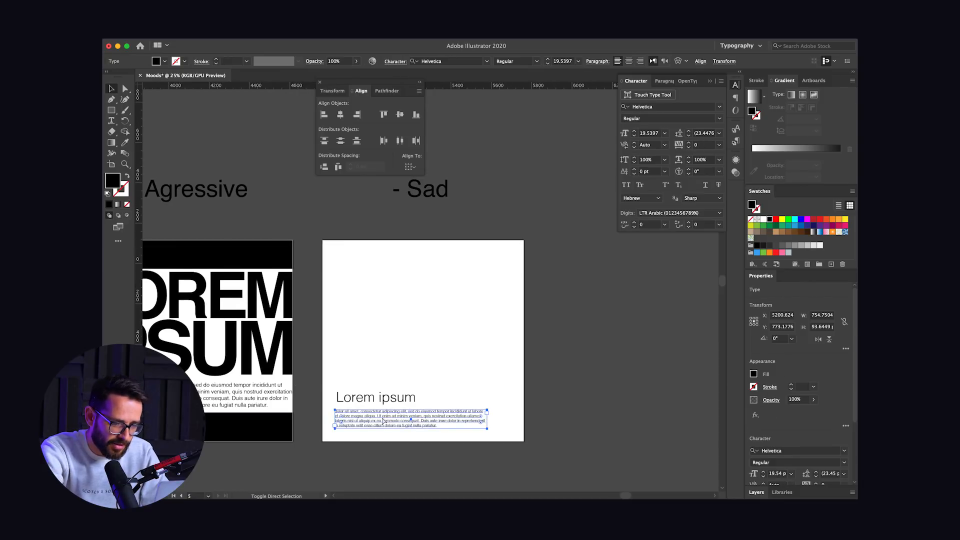
{"action": "left_click_drag", "start_coordinate": [412, 431], "coordinate": [411, 429]}
{"action": "left_click", "coordinate": [397, 446]}
{"action": "left_click", "coordinate": [369, 421]}
{"action": "key", "text": "Down"}
{"action": "key", "text": "Down"}
{"action": "key", "text": "Down"}
{"action": "key", "text": "Down"}
{"action": "key", "text": "Down"}
{"action": "key", "text": "Down"}
{"action": "key", "text": "Down"}
{"action": "key", "text": "Down"}
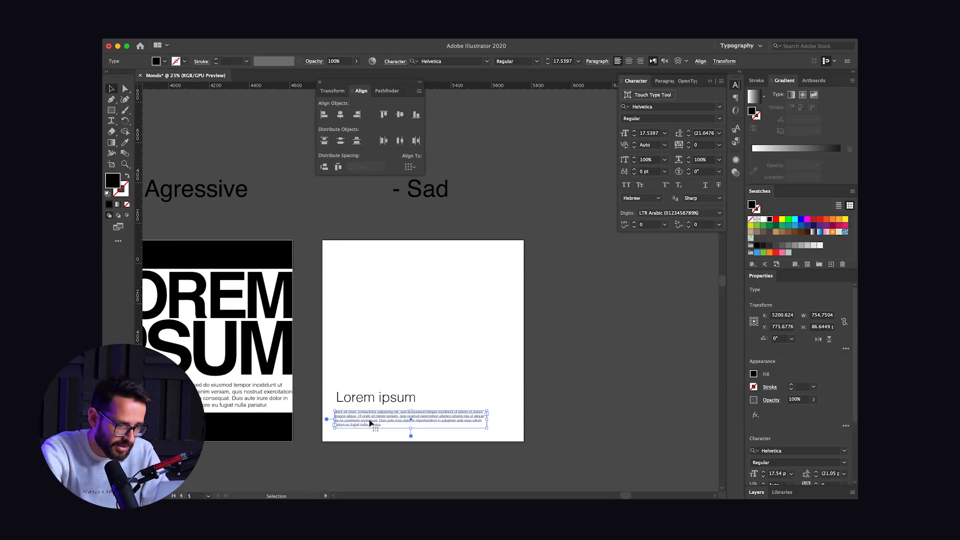
Step: Nudge the Sad card's heading slightly down, closer to the body text
{"action": "left_click", "coordinate": [372, 400]}
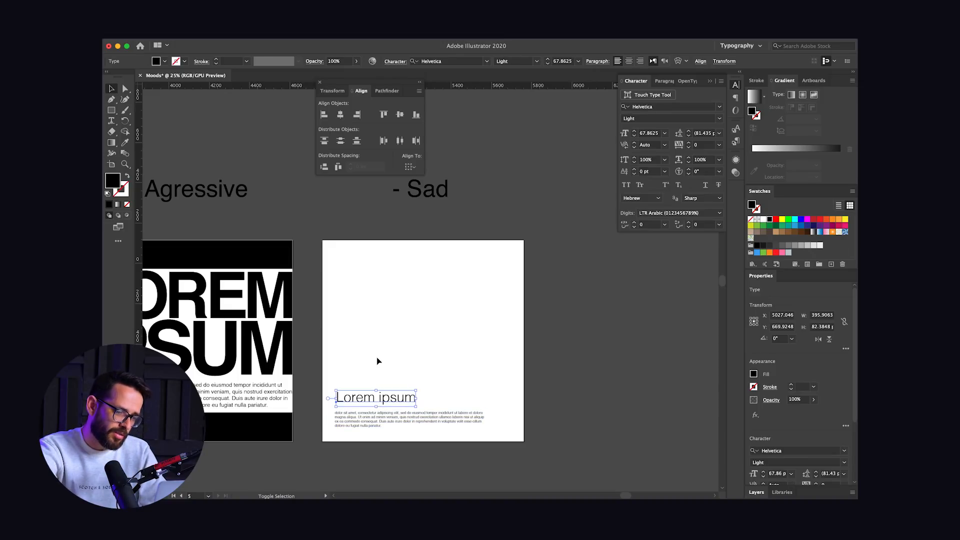
{"action": "key", "text": "Down"}
{"action": "key", "text": "Down"}
{"action": "key", "text": "Down"}
{"action": "key", "text": "Down"}
{"action": "left_click", "coordinate": [377, 361]}
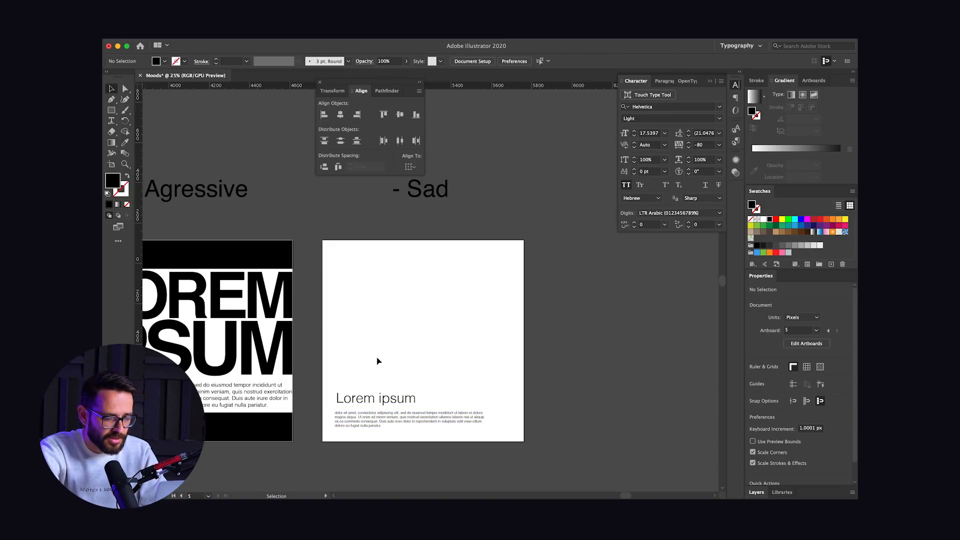
Step: Cover the empty area above the Sad card's text with a black rectangle about 890 by 679 px and delete it
{"action": "scroll", "coordinate": [370, 291], "scroll_direction": "left", "scroll_amount": 3}
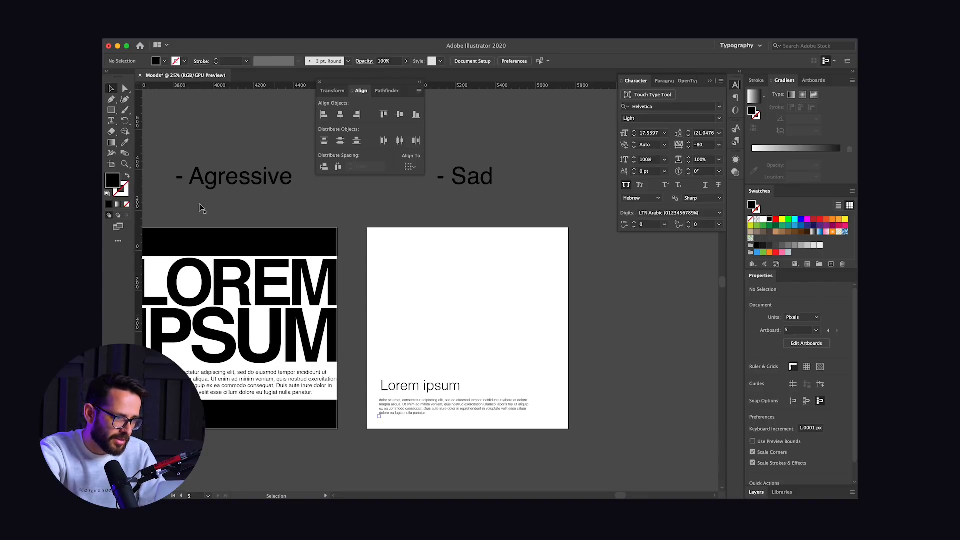
{"action": "left_click", "coordinate": [112, 112]}
{"action": "left_click_drag", "start_coordinate": [379, 237], "coordinate": [559, 373]}
{"action": "key", "text": "v"}
{"action": "left_click_drag", "start_coordinate": [559, 305], "coordinate": [558, 307]}
{"action": "key", "text": "Delete"}
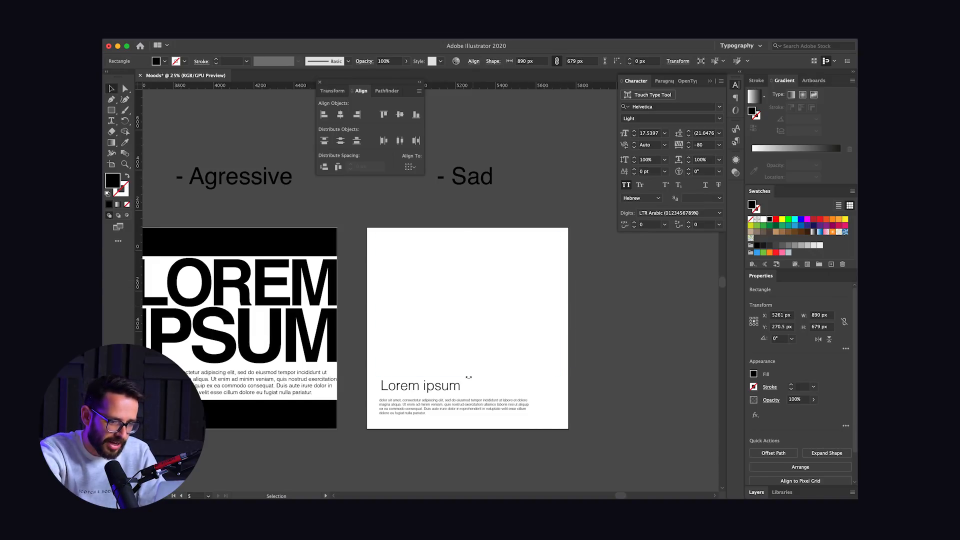
Step: Compare the Premium, Serious, Playful, Agressive and Sad cards side by side
{"action": "key", "text": "super+minus"}
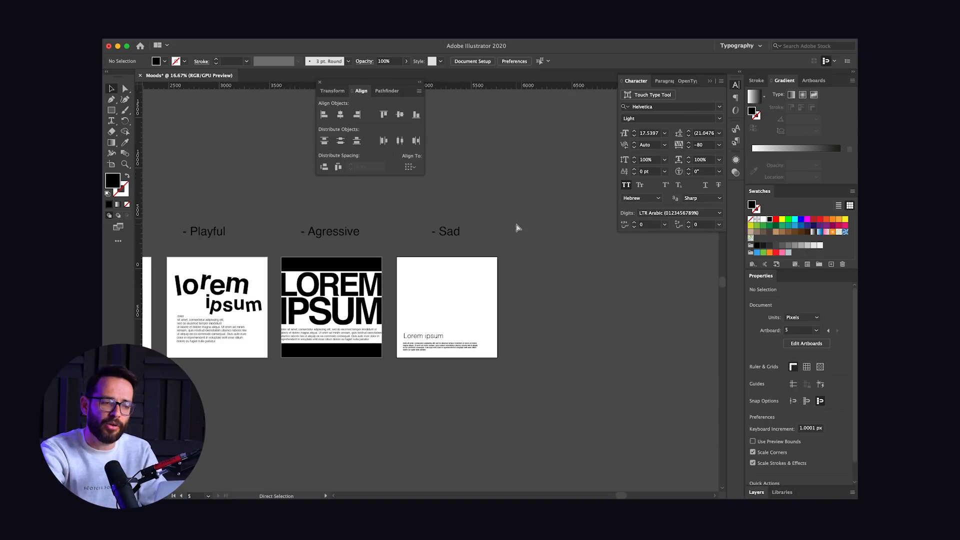
{"action": "scroll", "coordinate": [517, 224], "scroll_direction": "left", "scroll_amount": 8}
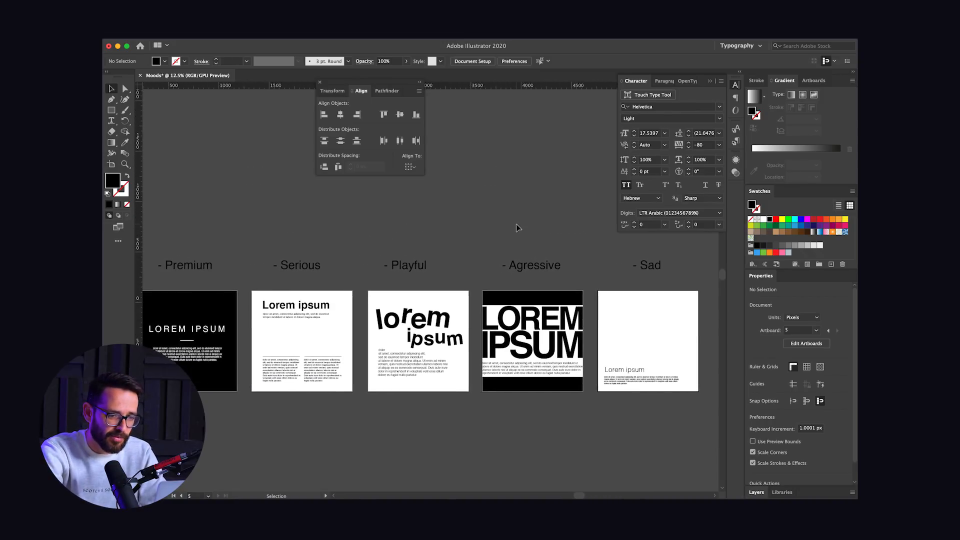
{"action": "scroll", "coordinate": [516, 224], "scroll_direction": "left", "scroll_amount": 2}
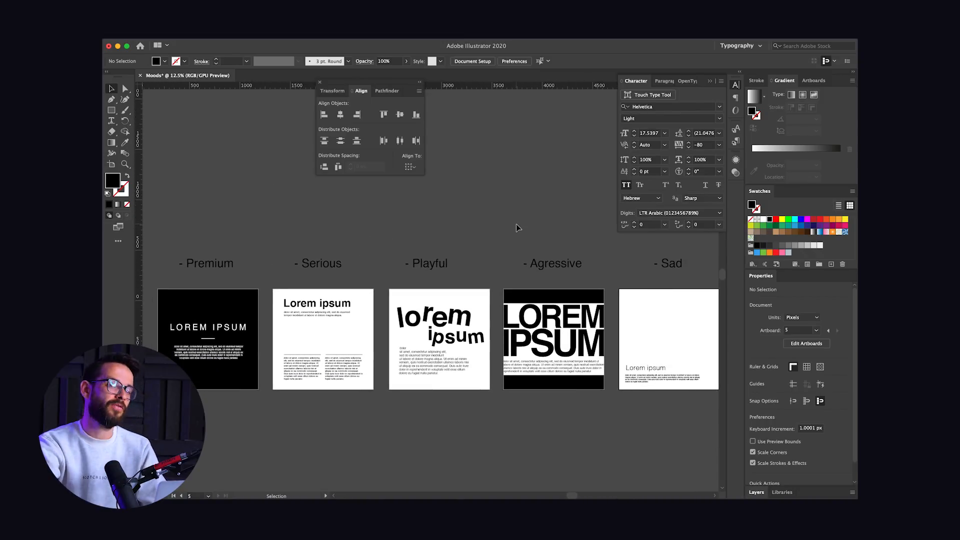